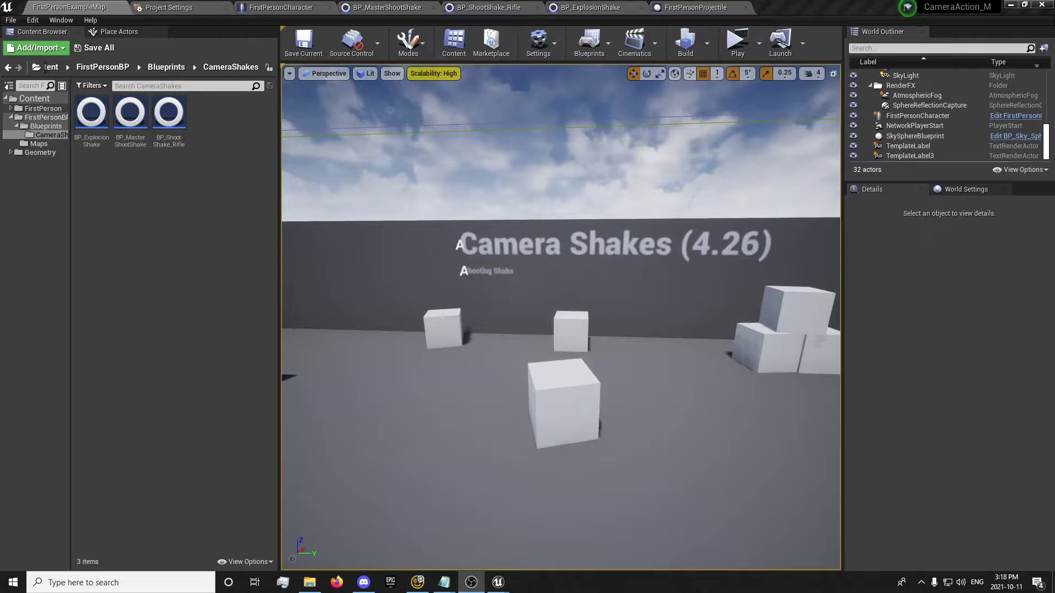
# - Play-test the level, firing repeatedly toward the walls and the sky to observe the shooting camera shake
pyautogui.click(737, 49)
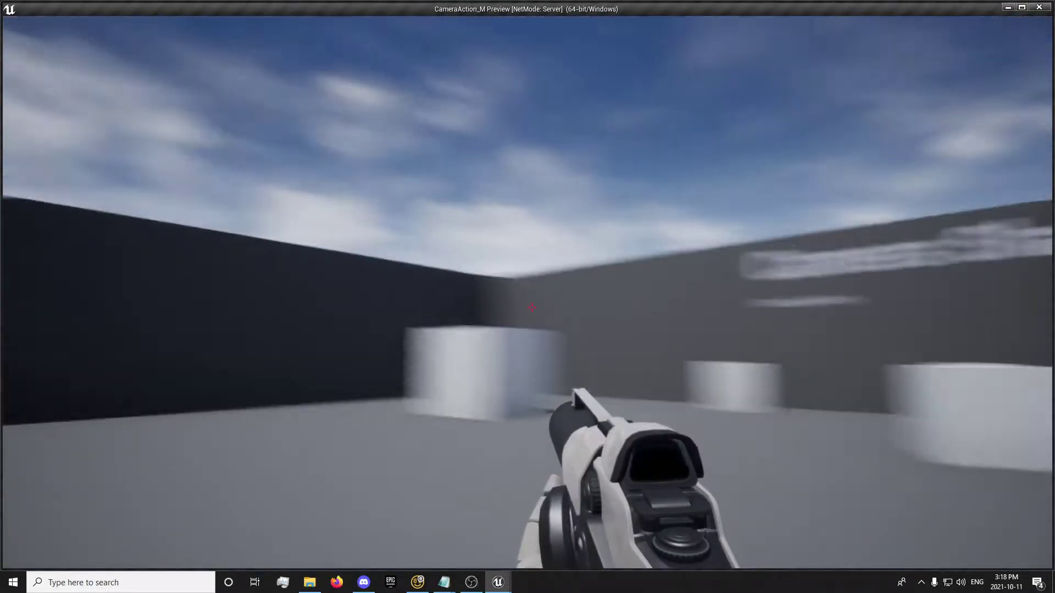
pyautogui.click(532, 308)
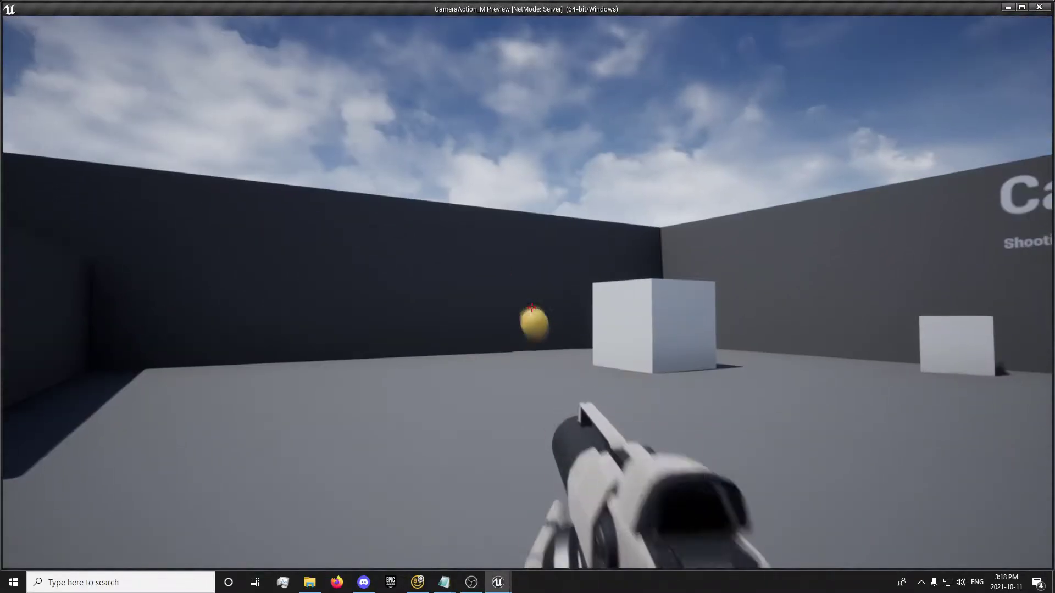
pyautogui.click(532, 308)
pyautogui.press('w')
pyautogui.click(531, 307)
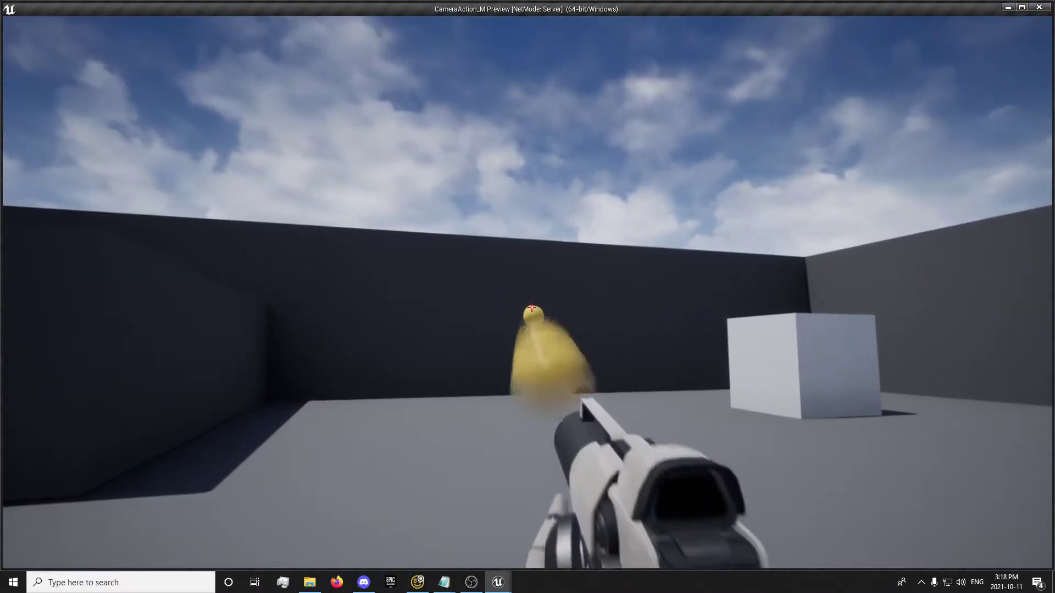
pyautogui.click(531, 307)
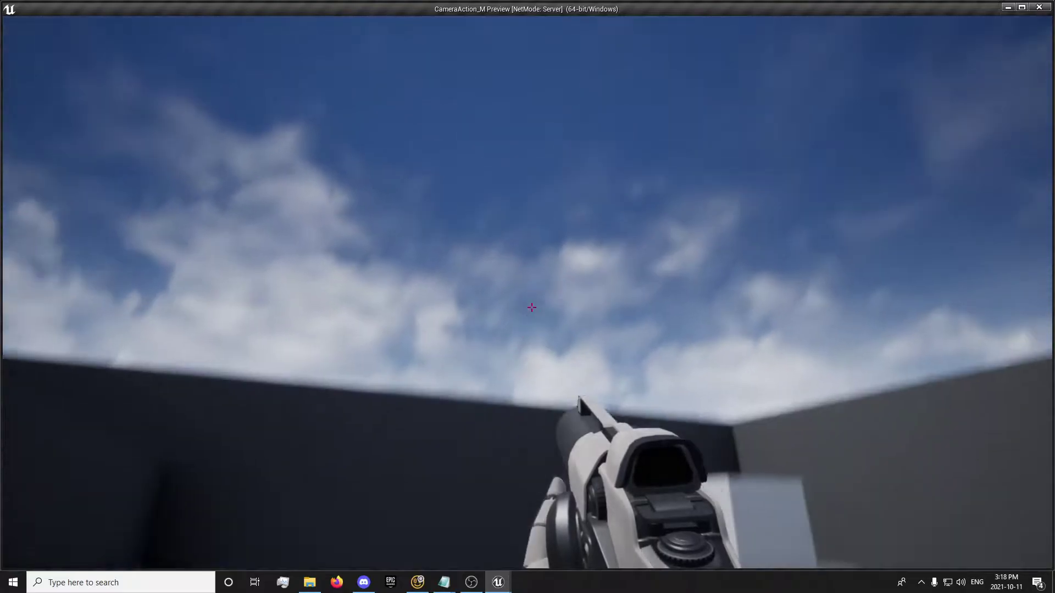
pyautogui.click(531, 307)
pyautogui.click(531, 307)
pyautogui.click(531, 307)
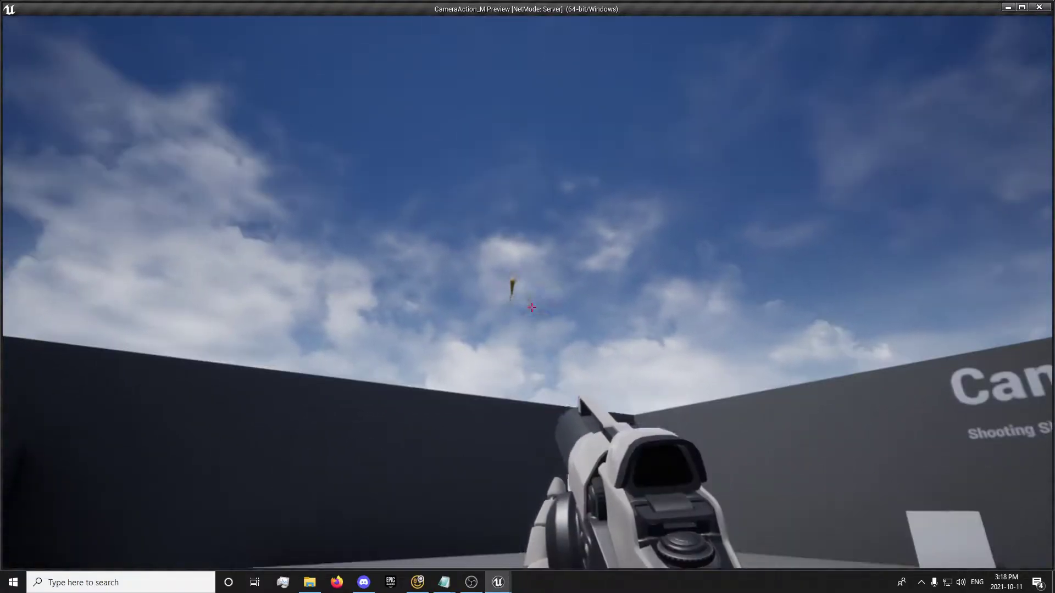
pyautogui.click(531, 307)
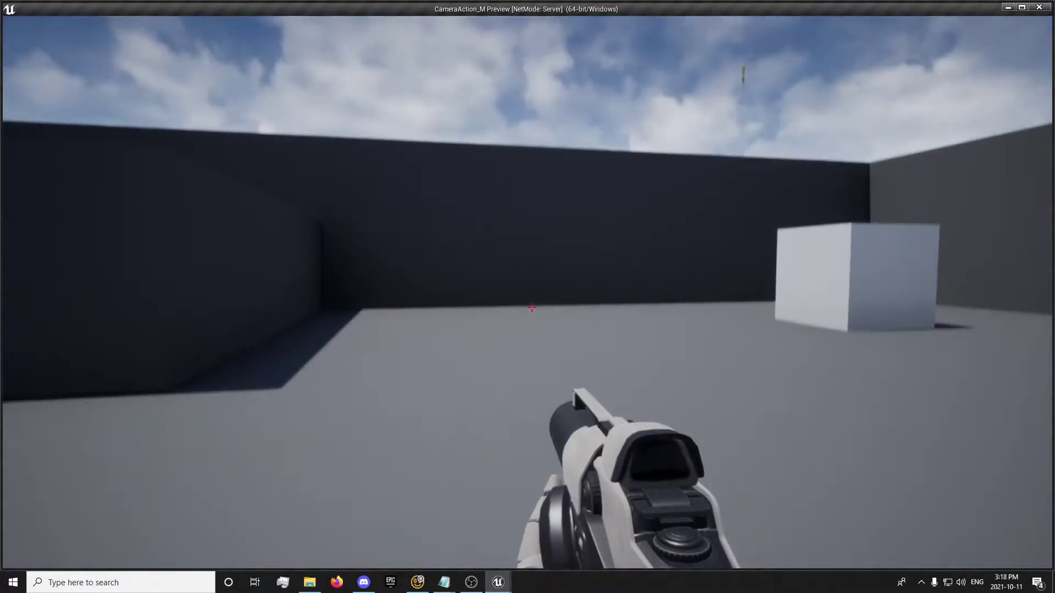
pyautogui.click(531, 307)
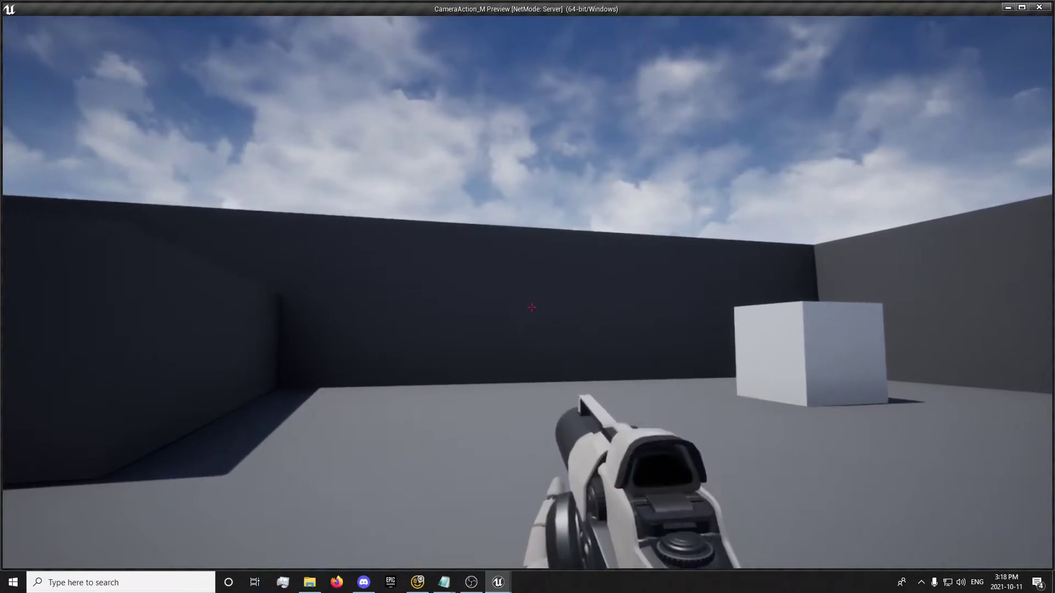
pyautogui.click(531, 307)
pyautogui.click(531, 307)
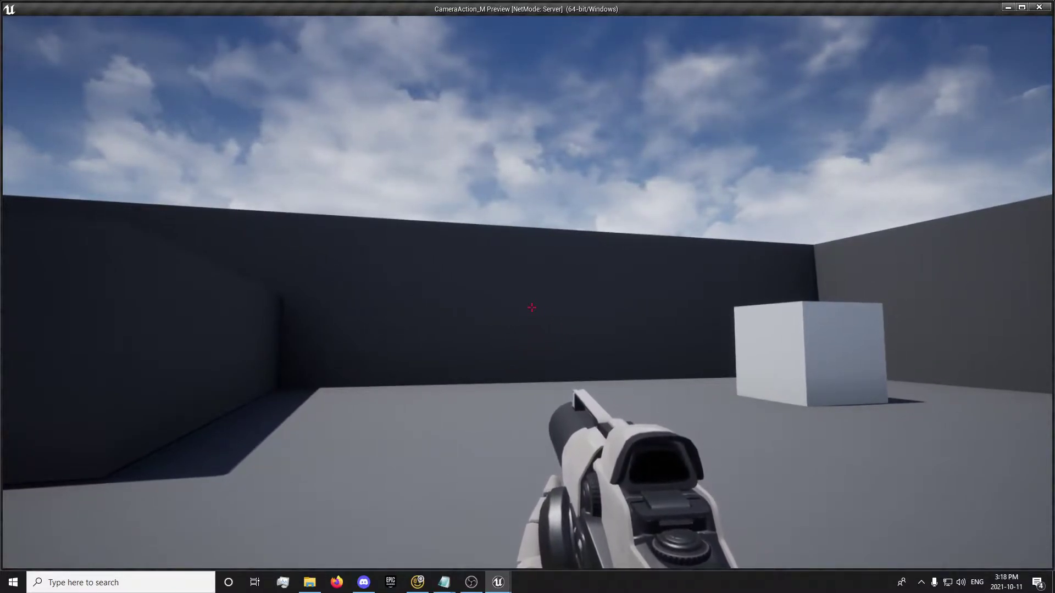
pyautogui.click(531, 307)
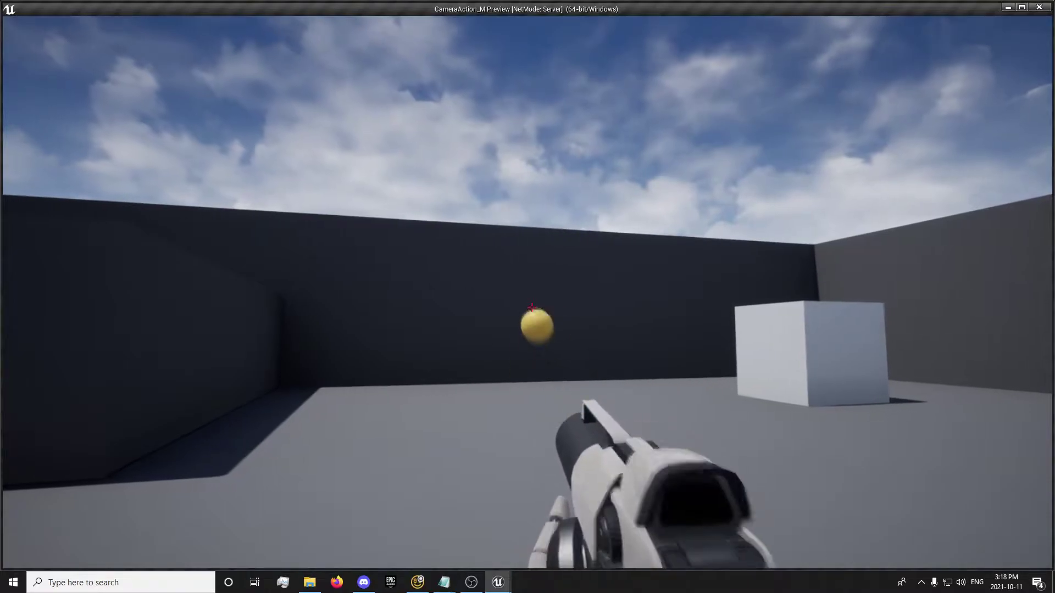
pyautogui.click(531, 307)
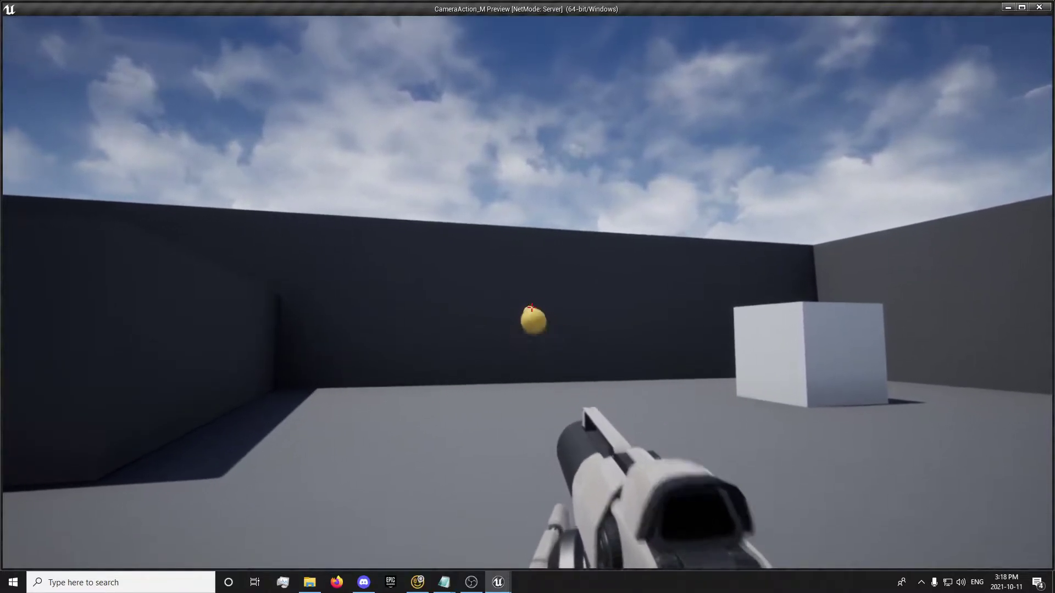
pyautogui.click(531, 307)
pyautogui.click(531, 307)
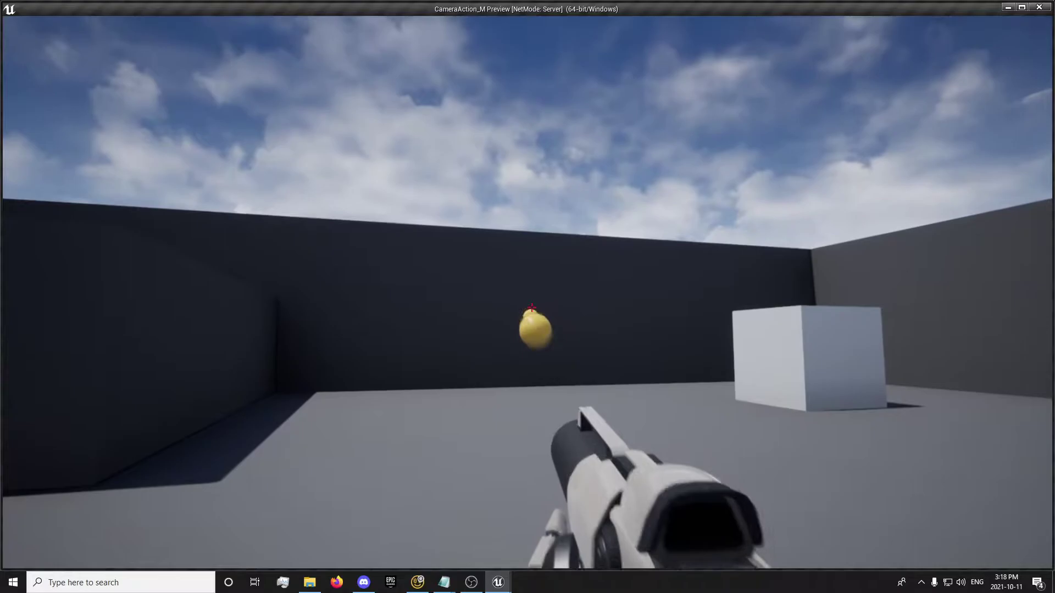
pyautogui.press('Escape')
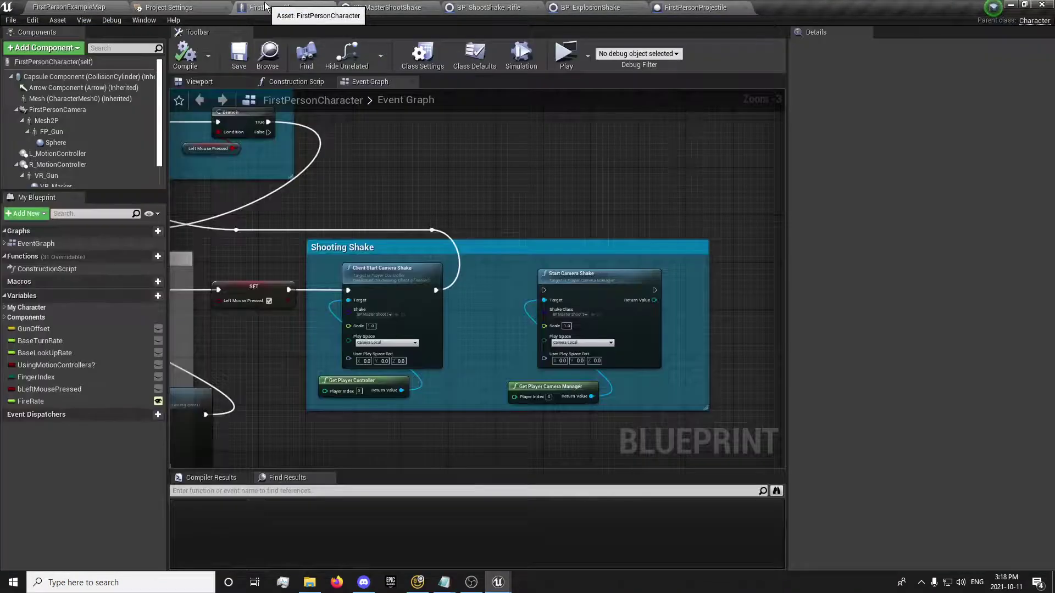
# - In FirstPersonCharacter's Event Graph, set the Client Start Camera Shake node's Shake class to BP_ShootShake_Rifle and compile
pyautogui.moveTo(242, 250)
pyautogui.mouseDown(button='right')
pyautogui.moveTo(549, 243)
pyautogui.moveTo(248, 263)
pyautogui.mouseUp(button='right')
pyautogui.moveTo(189, 283); pyautogui.dragTo(340, 274, button='right')
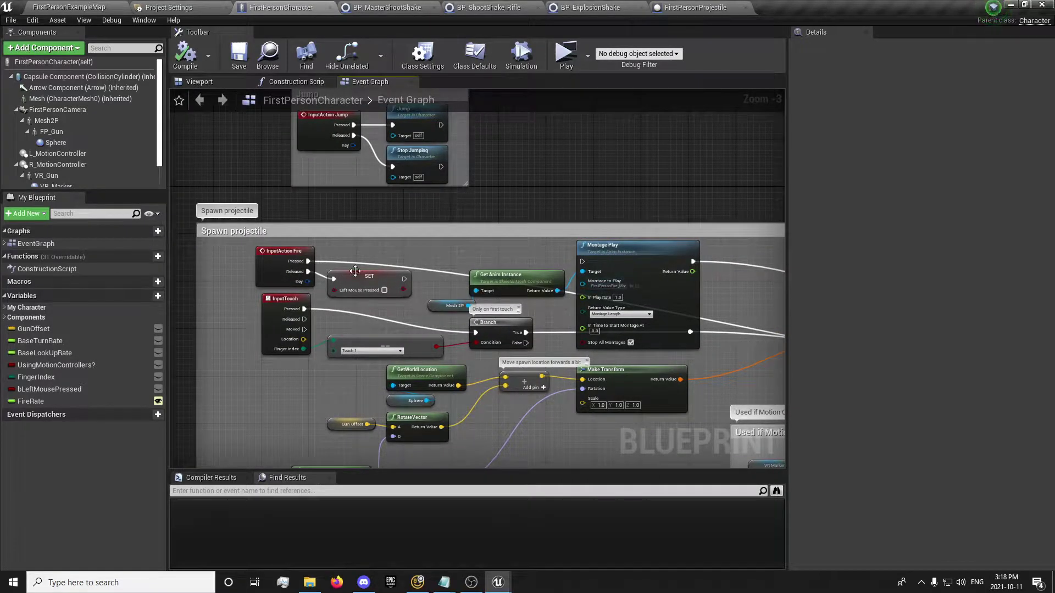
pyautogui.moveTo(521, 250); pyautogui.dragTo(344, 249, button='right')
pyautogui.moveTo(271, 250); pyautogui.dragTo(423, 255, button='right')
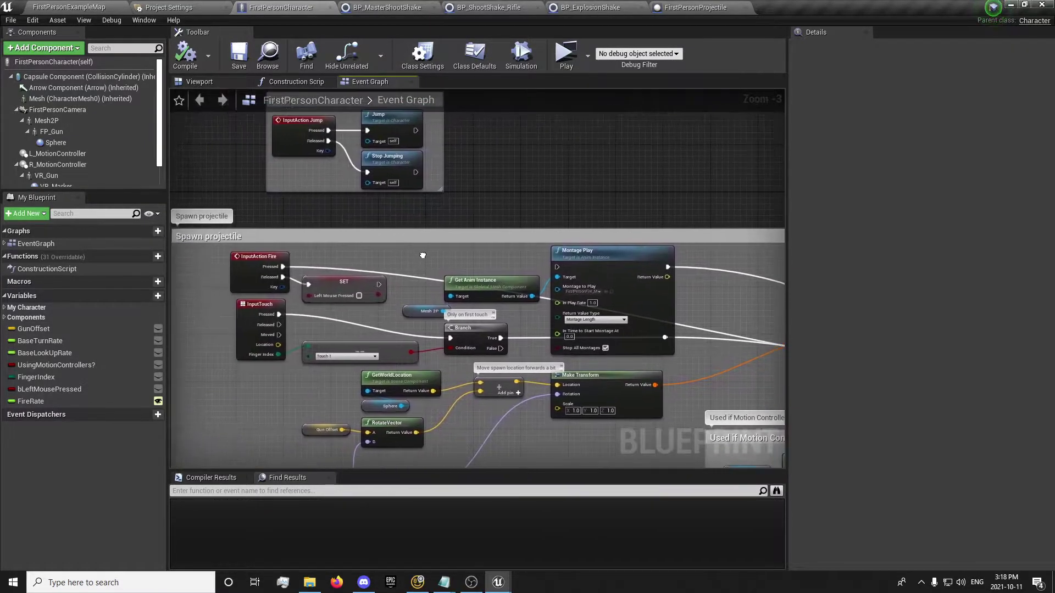
pyautogui.moveTo(608, 277); pyautogui.dragTo(180, 285, button='right')
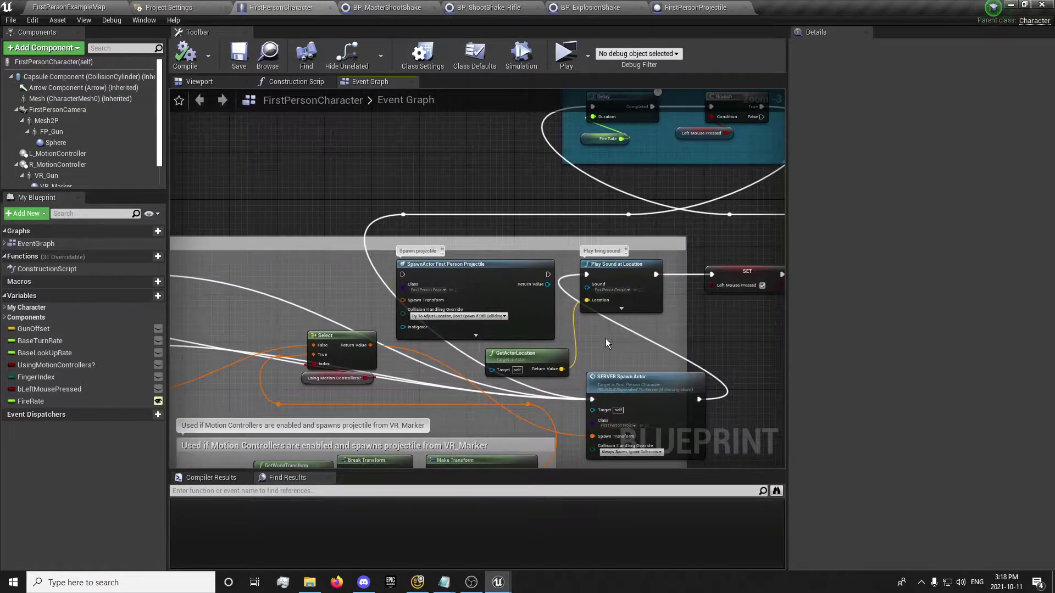
pyautogui.moveTo(701, 331); pyautogui.dragTo(271, 337, button='right')
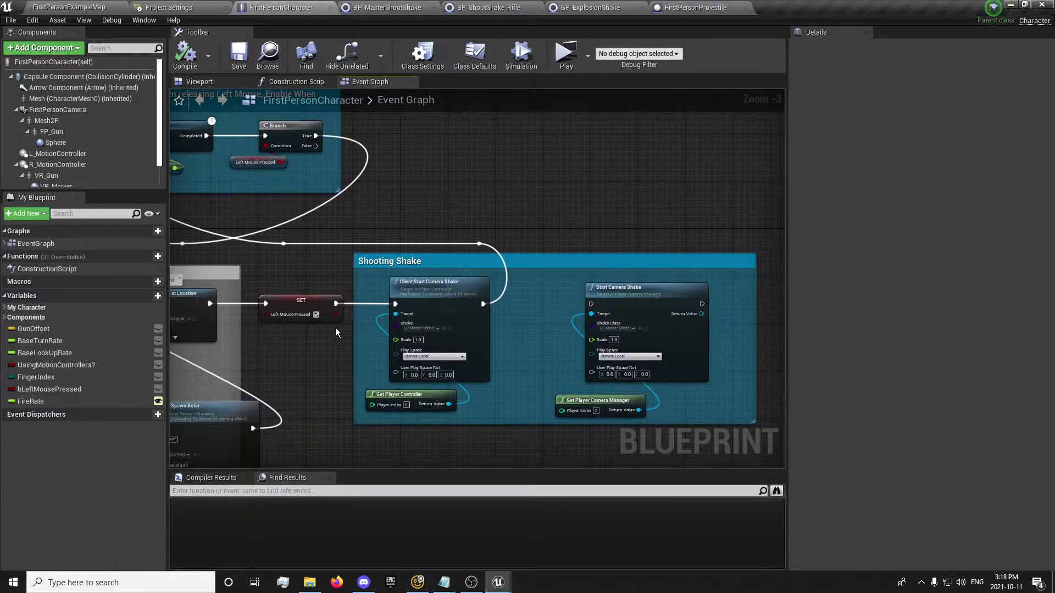
pyautogui.click(418, 329)
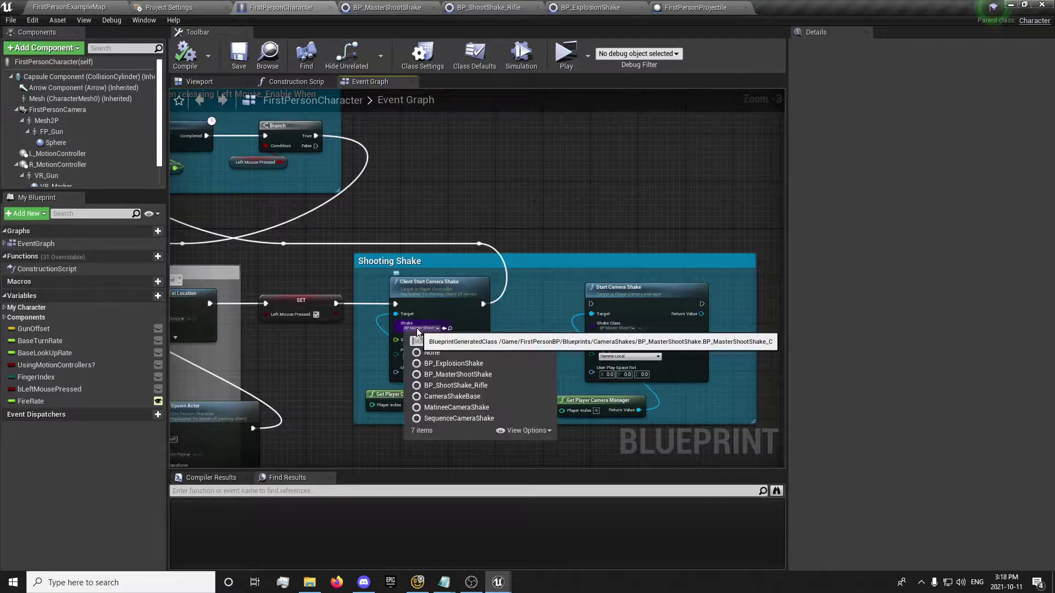
pyautogui.click(469, 387)
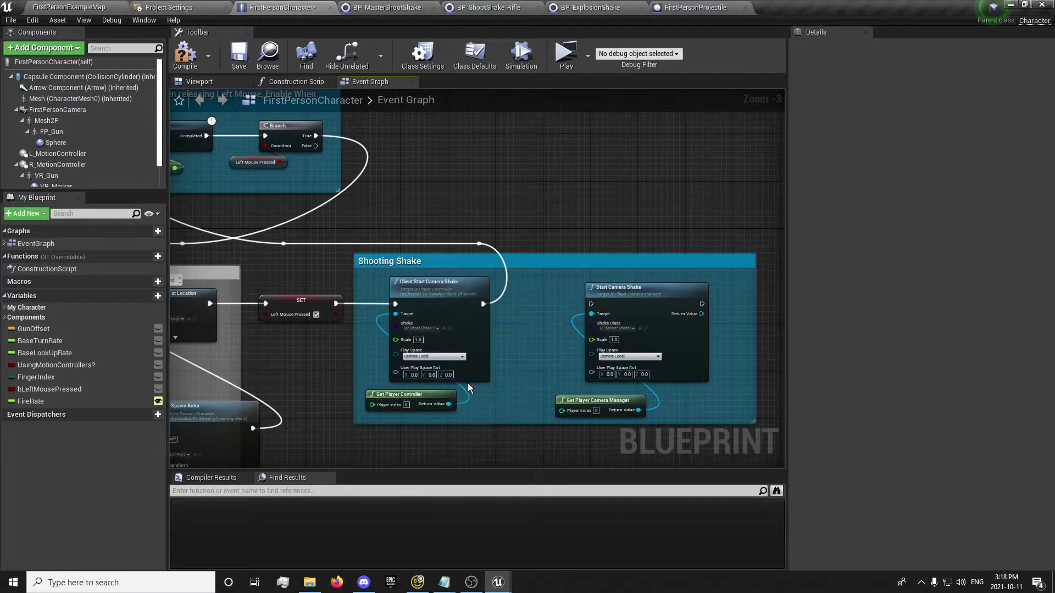
pyautogui.click(185, 55)
# - Play-test the example map, firing repeatedly to observe the rifle camera shake, and end the session
pyautogui.click(67, 7)
pyautogui.click(736, 41)
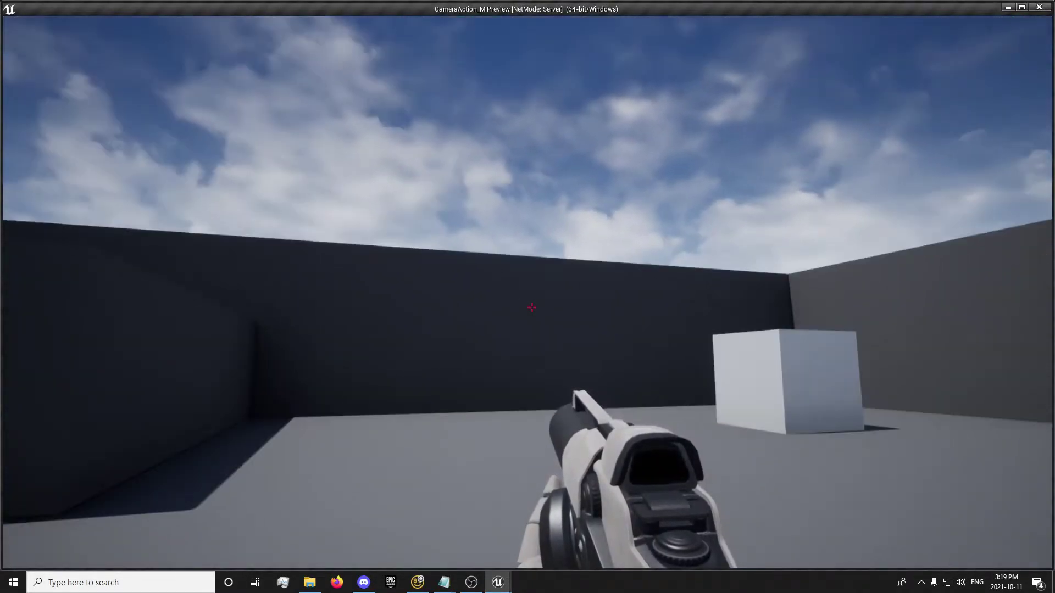
pyautogui.click(532, 307)
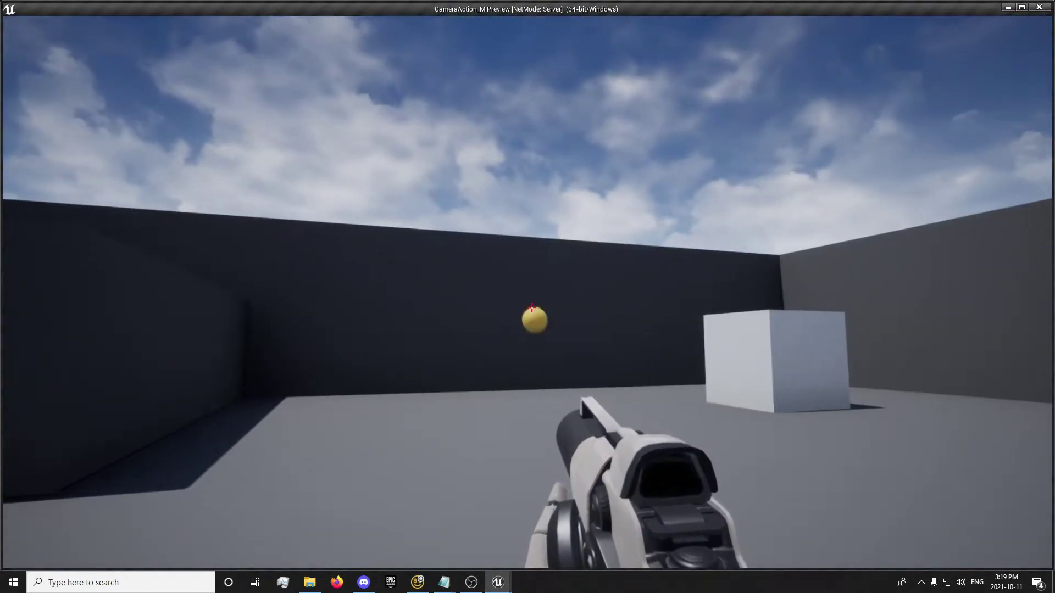
pyautogui.click(532, 307)
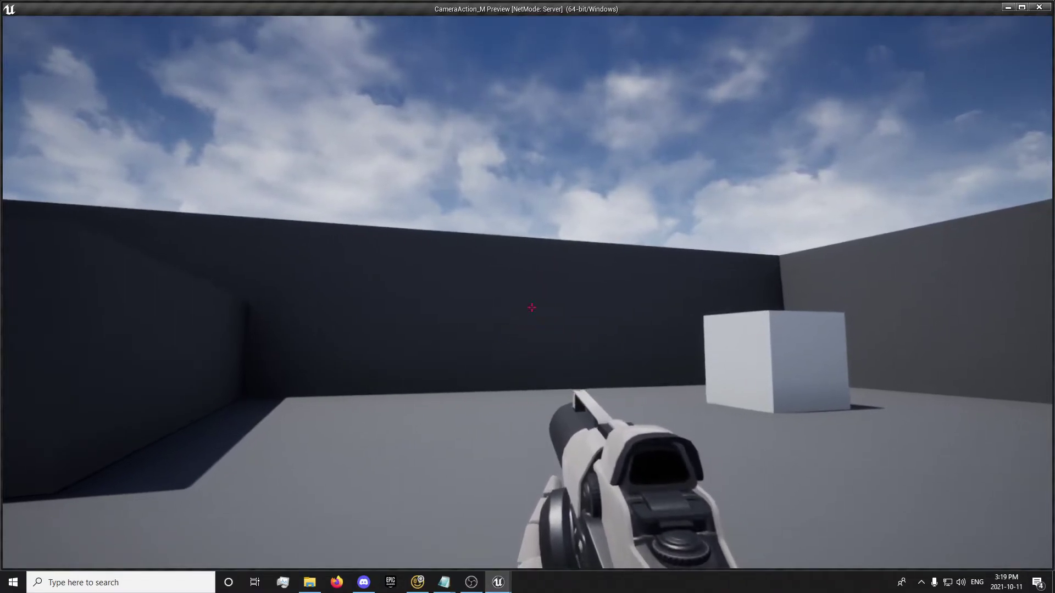
pyautogui.click(531, 308)
pyautogui.click(532, 307)
pyautogui.click(531, 307)
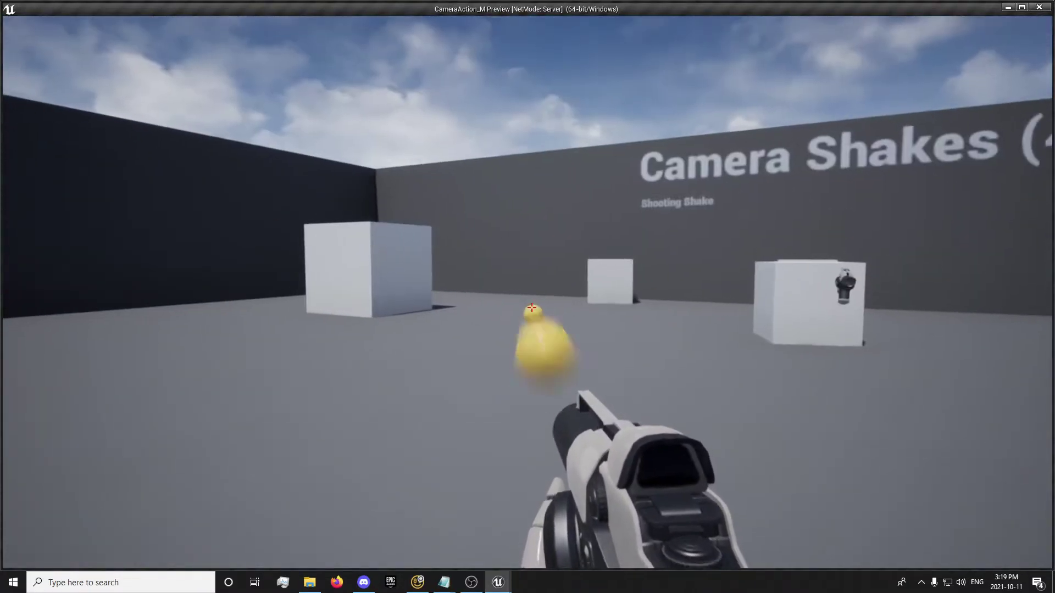
pyautogui.click(532, 307)
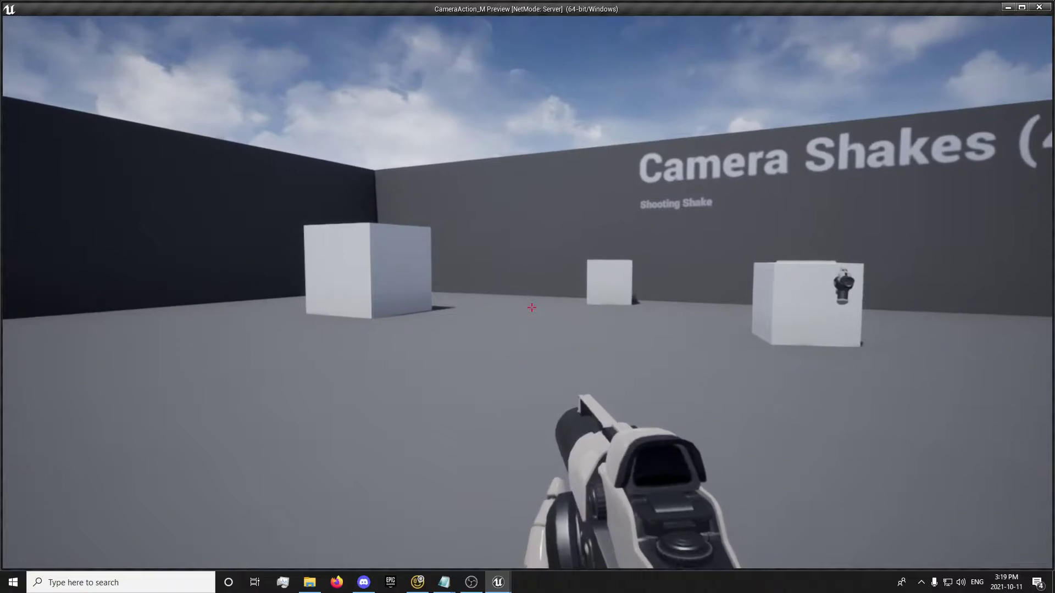
pyautogui.click(532, 308)
pyautogui.click(532, 307)
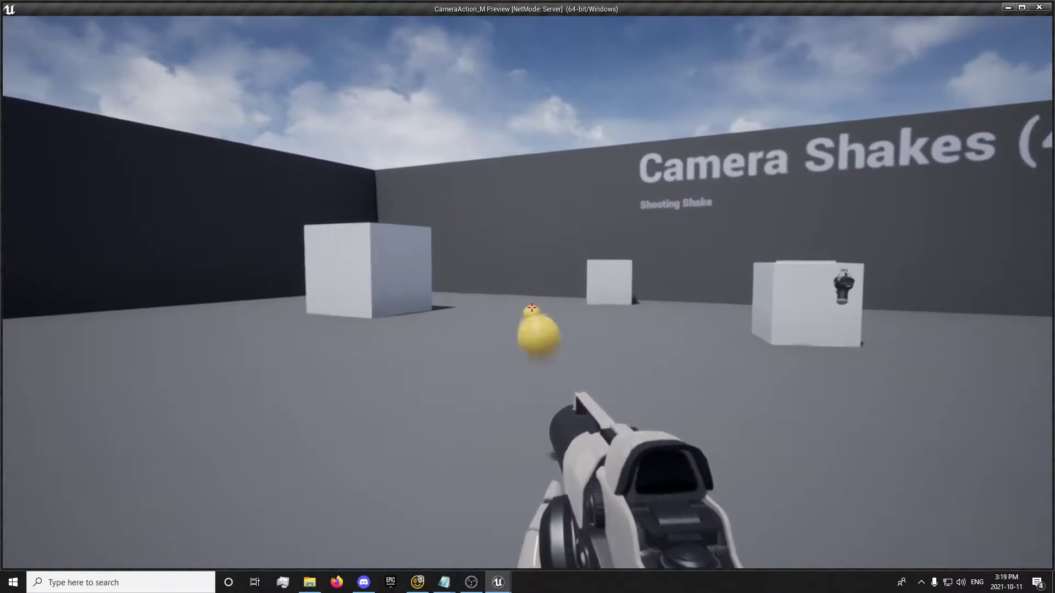
pyautogui.press('Escape')
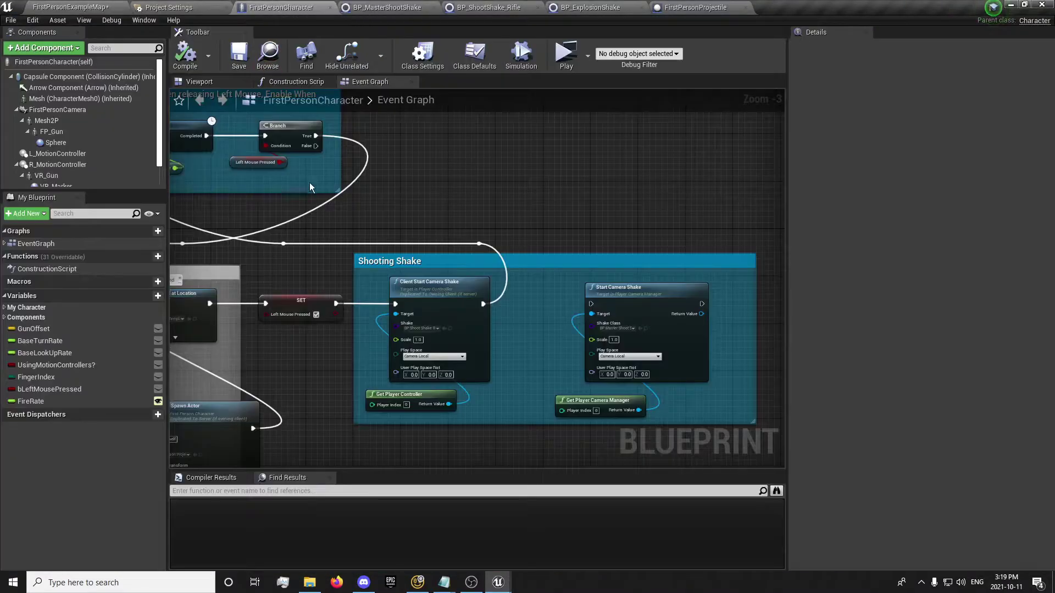
# - Set the Shake class of the Client Start Camera Shake node in FirstPersonCharacter to None
pyautogui.scroll(3, 644, 268)
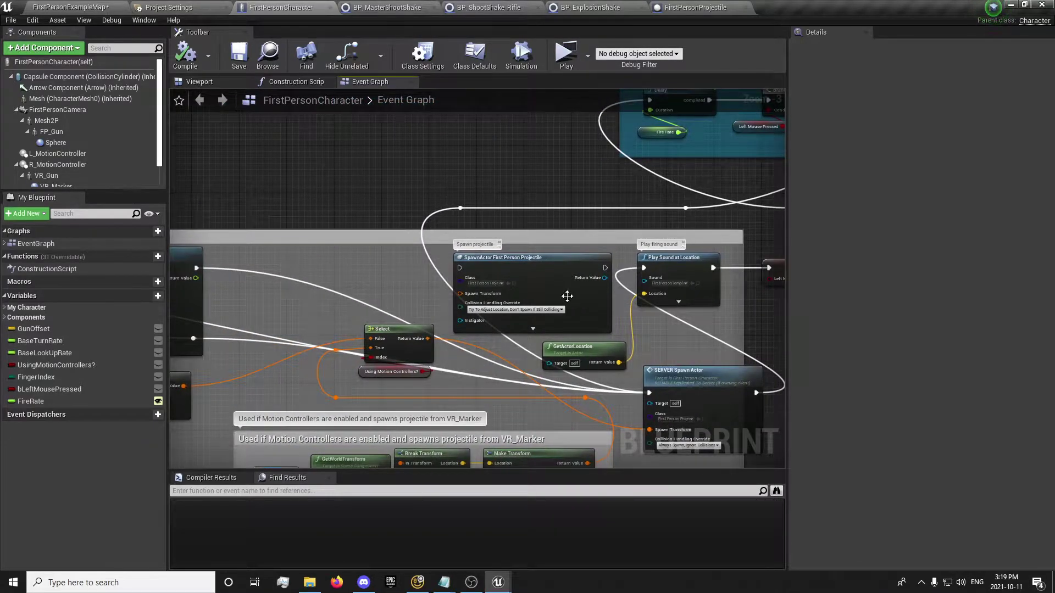
pyautogui.moveTo(714, 285); pyautogui.dragTo(320, 300, button='right')
pyautogui.click(522, 308)
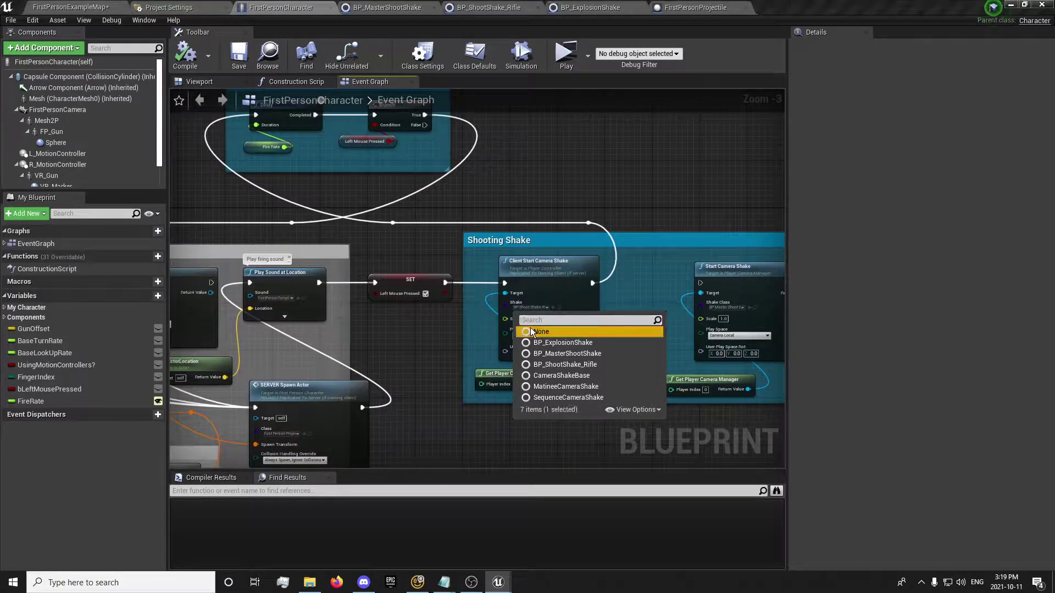
pyautogui.click(587, 328)
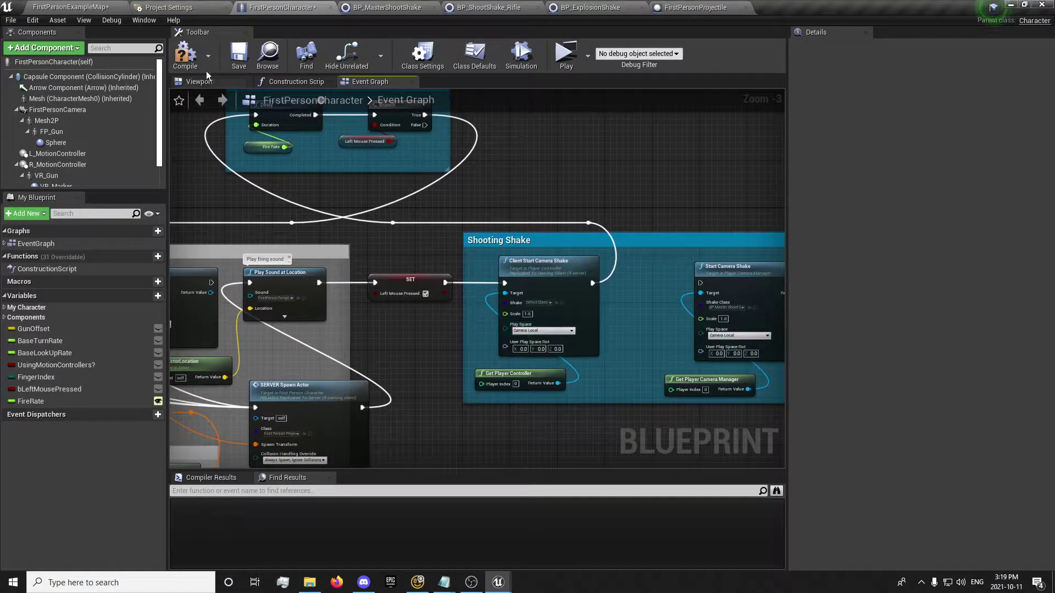
# - Play-test the level, firing at the cubes and the sky to observe shooting without any camera shake
pyautogui.click(566, 55)
pyautogui.click(532, 308)
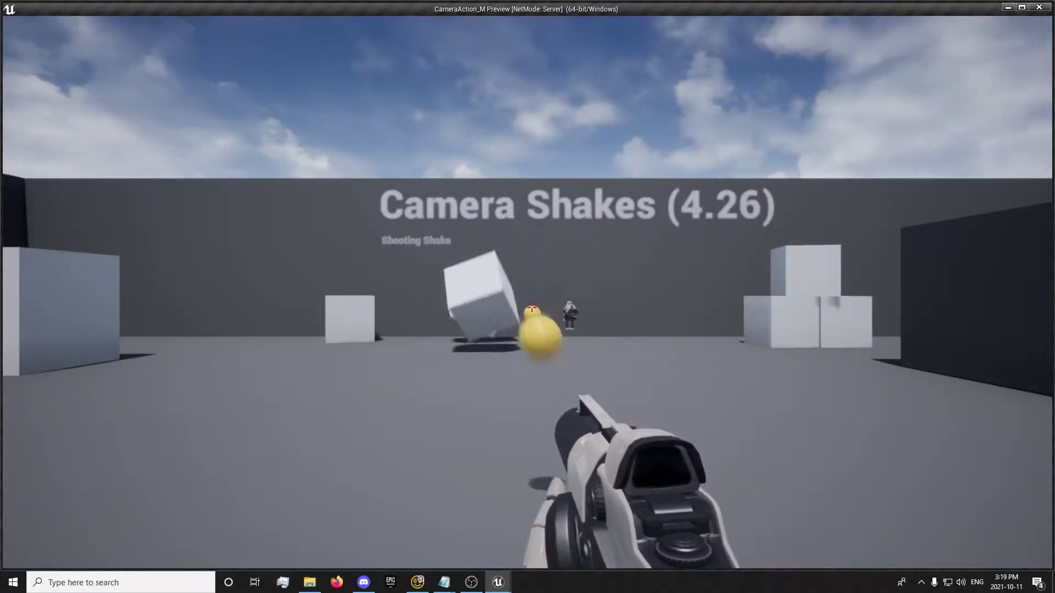
pyautogui.click(532, 308)
pyautogui.click(531, 307)
pyautogui.click(532, 307)
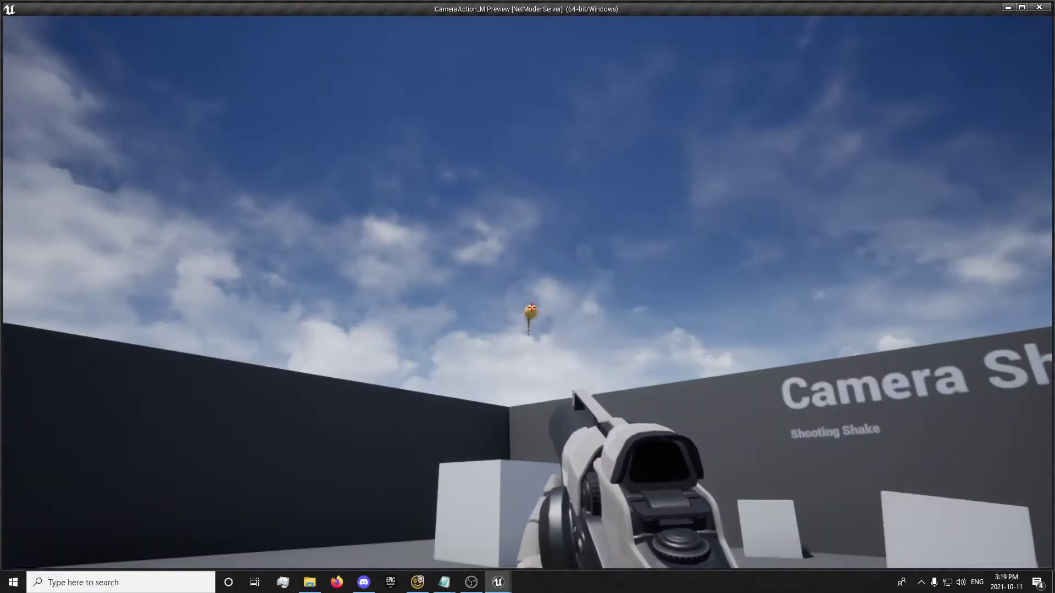
pyautogui.click(532, 307)
pyautogui.click(532, 307)
pyautogui.click(532, 307)
pyautogui.click(531, 307)
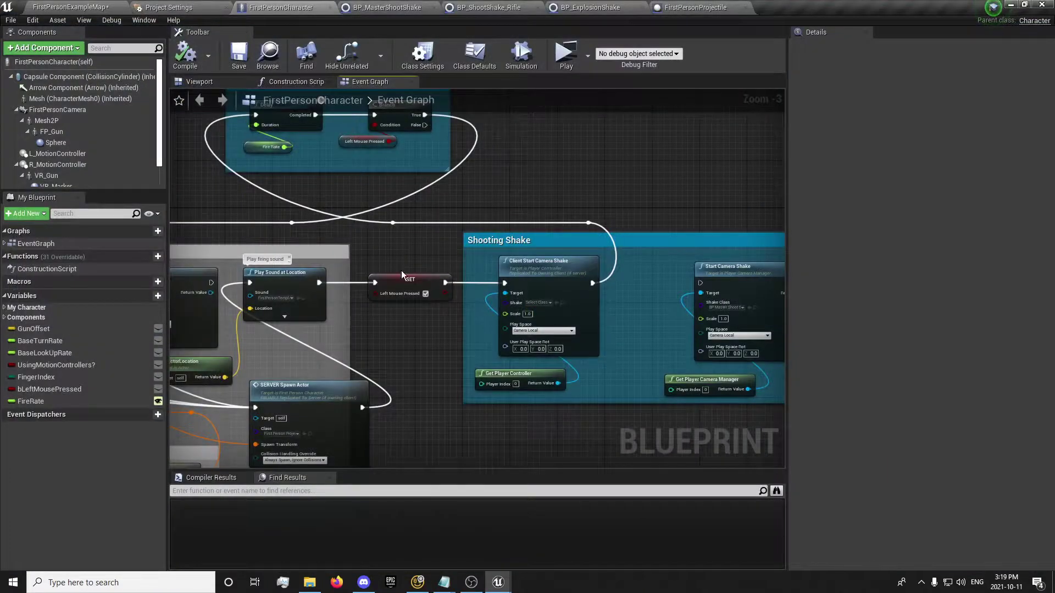
# - Set the Client Start Camera Shake node's Shake class to BP_MasterShootShake, then compile and save the blueprint
pyautogui.click(539, 302)
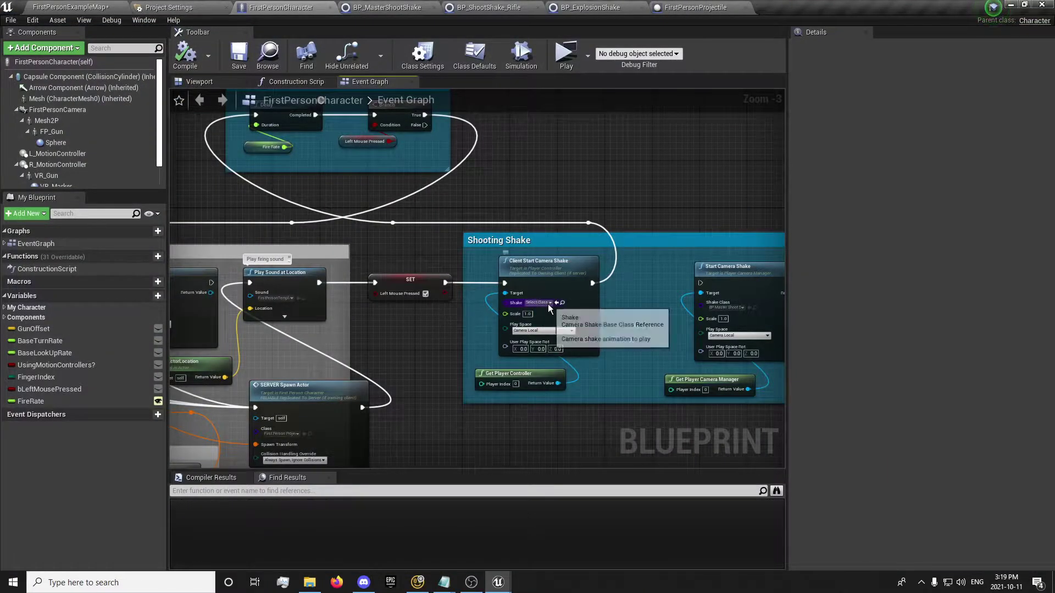
pyautogui.click(564, 348)
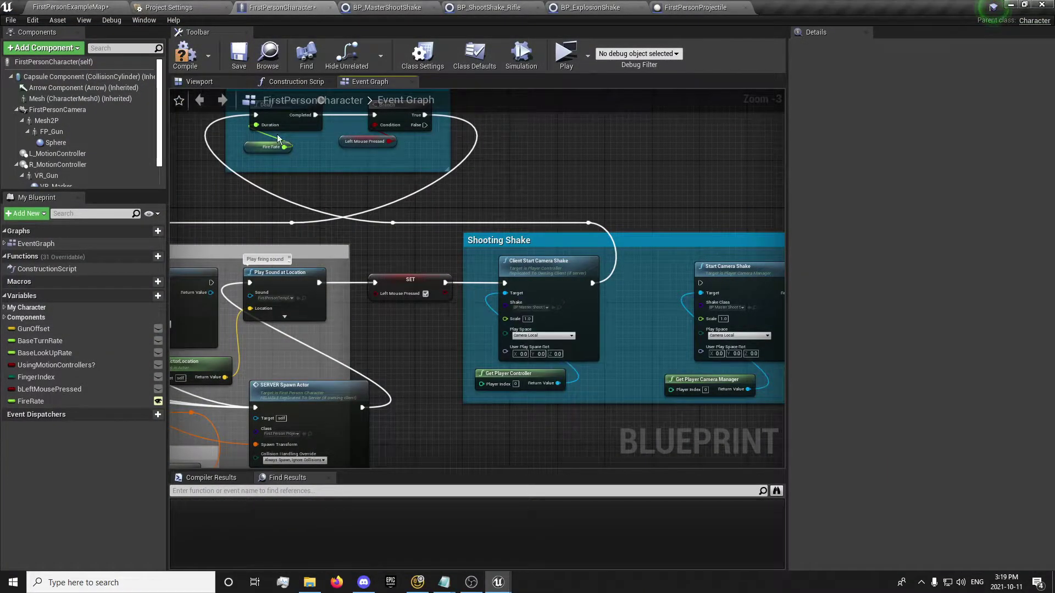
pyautogui.click(185, 55)
pyautogui.click(239, 55)
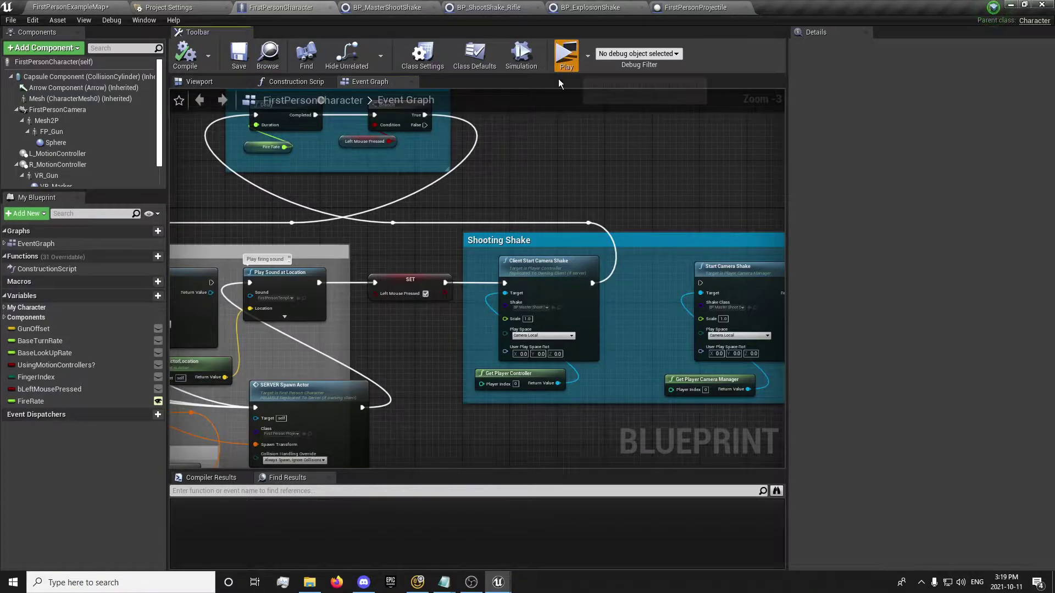
# - Play-test shooting with the master camera shake, end the session and return to FirstPersonExampleMap
pyautogui.click(565, 55)
pyautogui.click(532, 307)
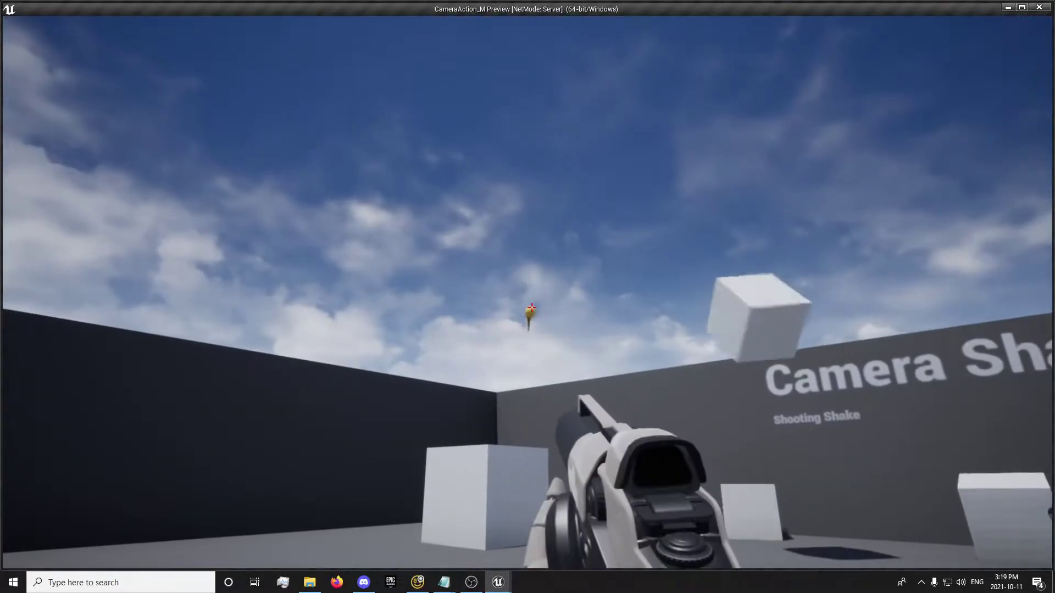
pyautogui.press('Escape')
pyautogui.click(71, 7)
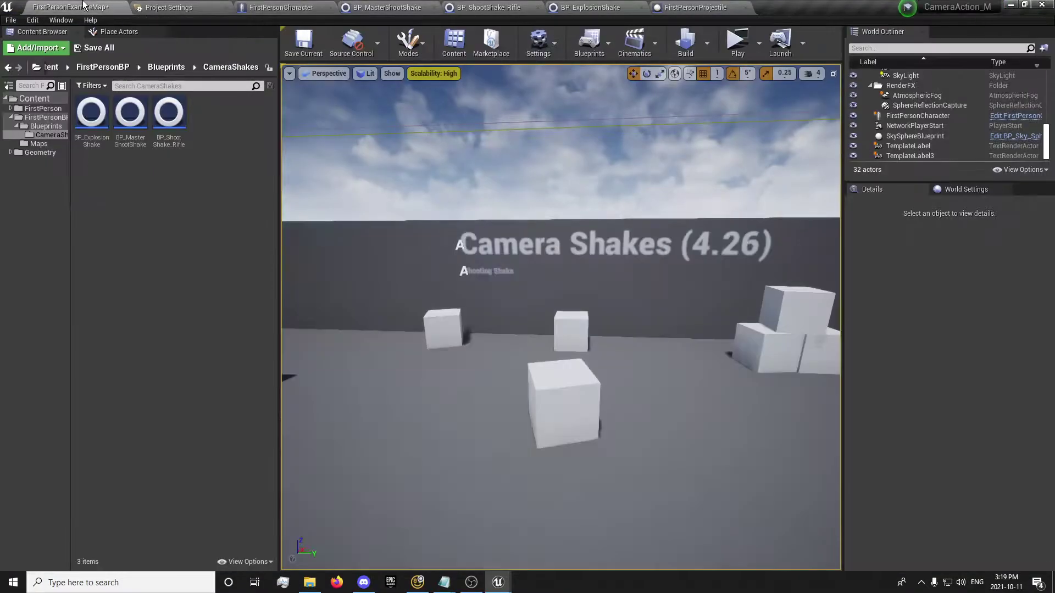
# - Save all modified content of the finished project and switch to the CameraAction project
pyautogui.click(108, 51)
pyautogui.click(604, 391)
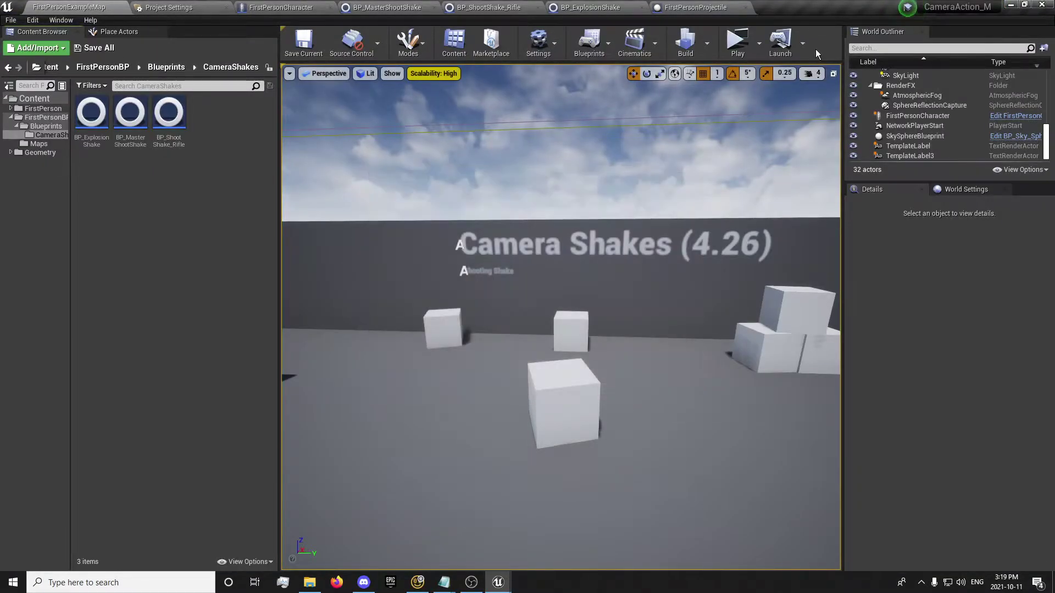
pyautogui.moveTo(799, 7); pyautogui.dragTo(1054, 135)
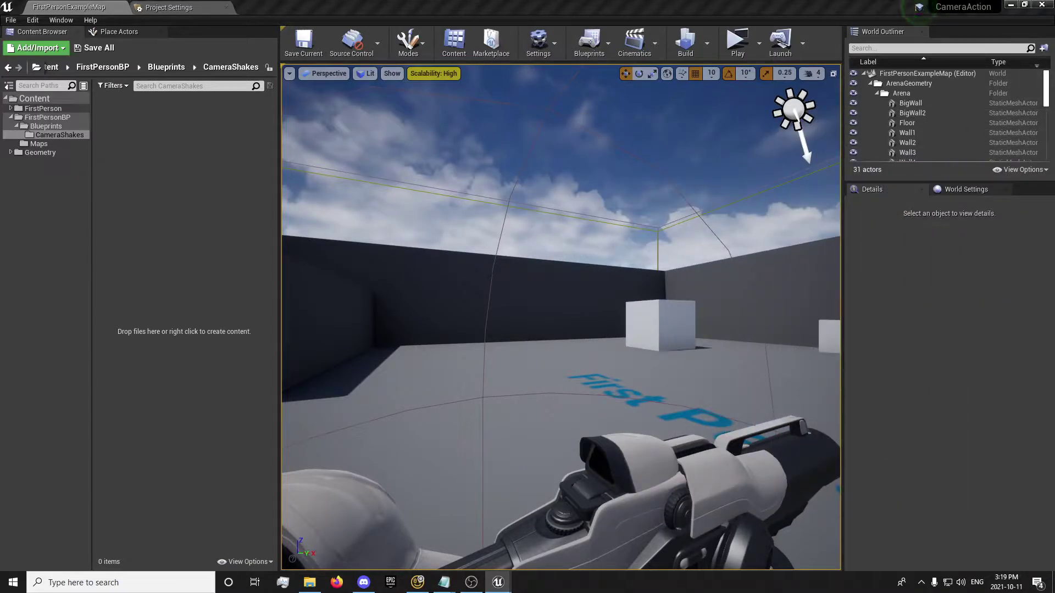
pyautogui.rightClick(220, 199)
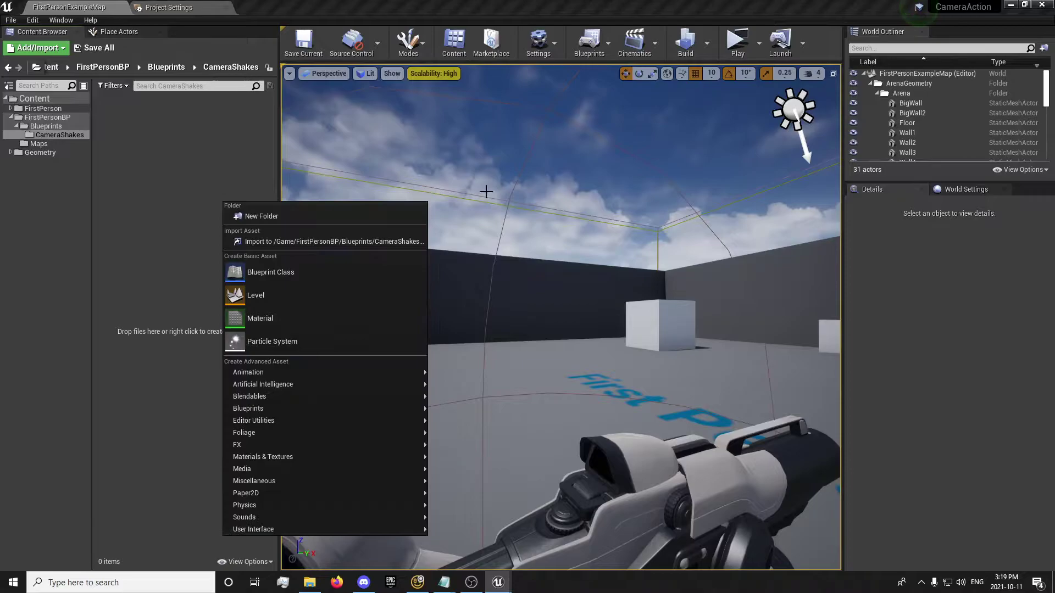
pyautogui.moveTo(485, 189); pyautogui.dragTo(519, 188, button='right')
pyautogui.scroll(-2, 519, 189)
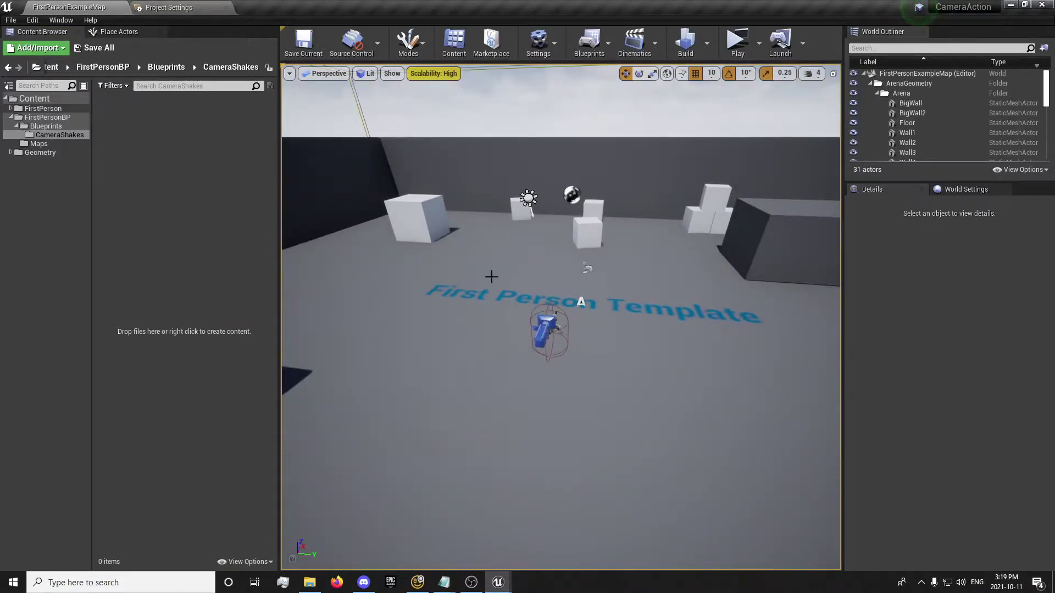
pyautogui.moveTo(488, 278); pyautogui.dragTo(486, 242, button='middle')
pyautogui.scroll(4, 487, 279)
pyautogui.scroll(-3, 487, 279)
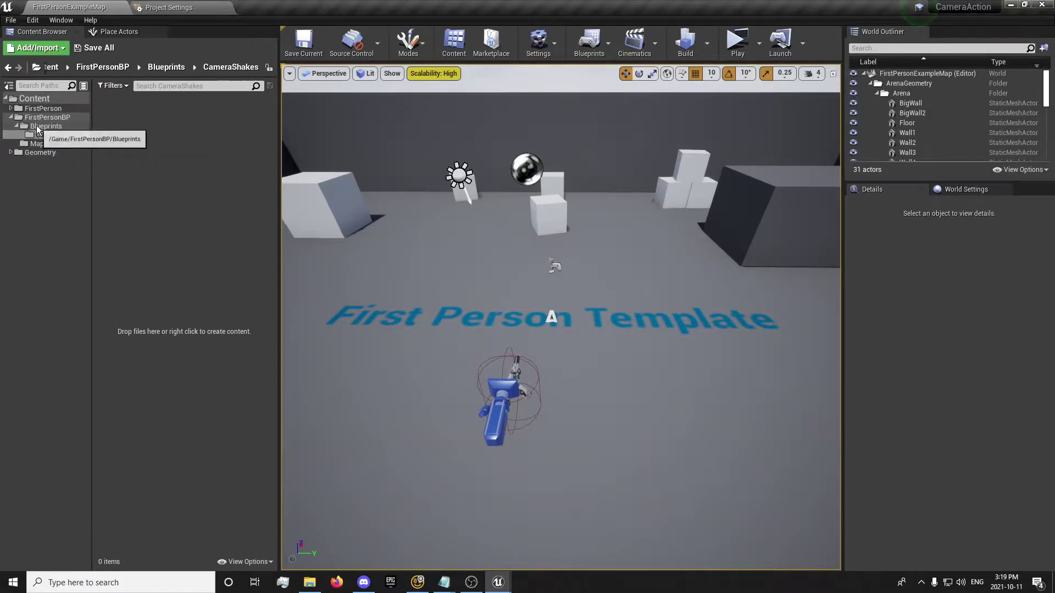
# - Delete the empty CameraShakes folder from Blueprints and show the contents of FirstPersonBP
pyautogui.click(42, 136)
pyautogui.press('Delete')
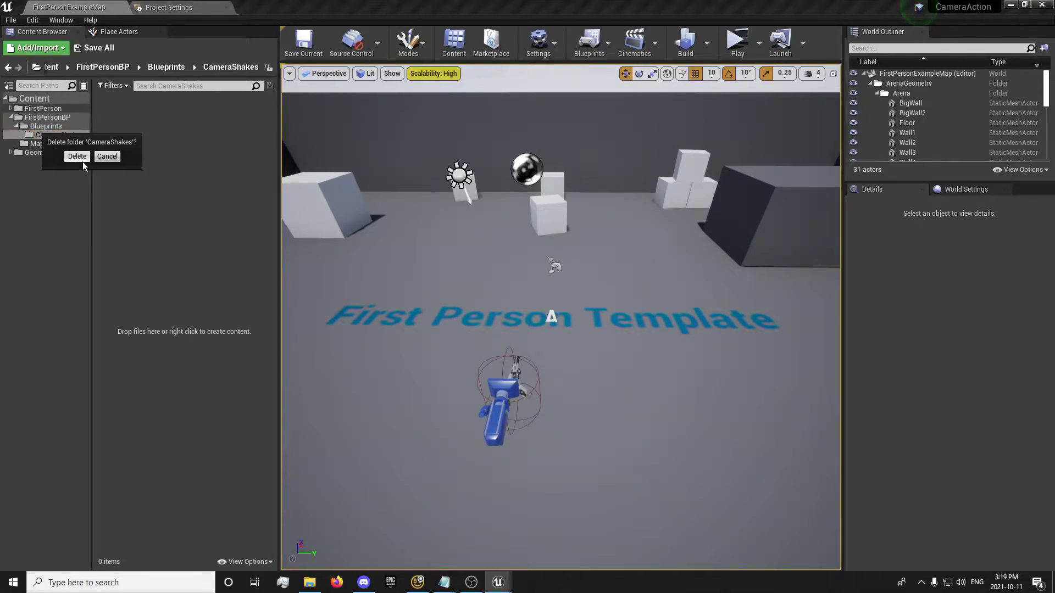
pyautogui.click(77, 164)
pyautogui.click(47, 117)
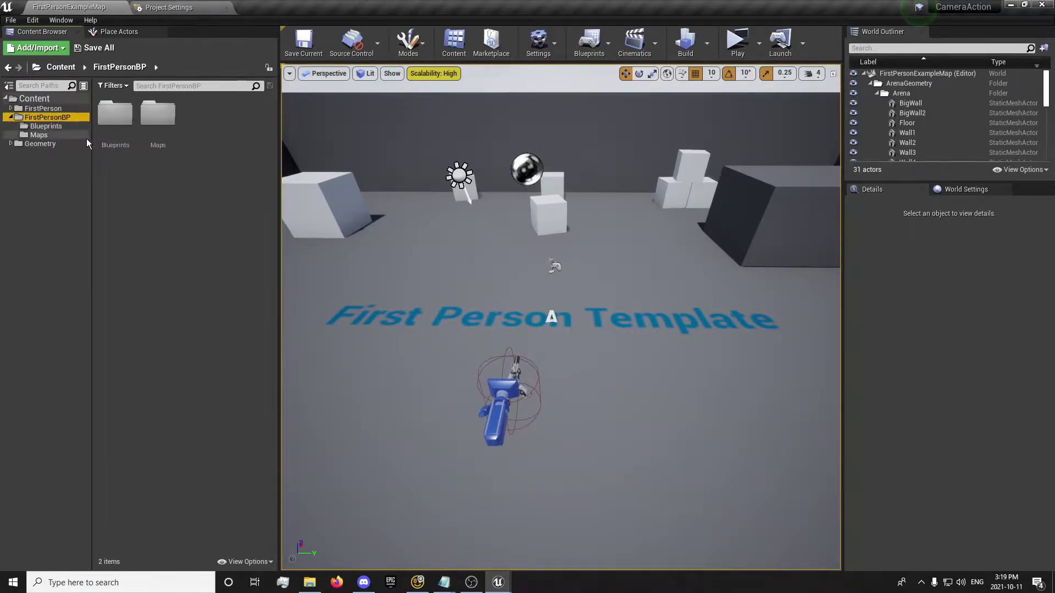
# - Create a new folder named CameraShakes inside the FirstPersonBP Blueprints folder
pyautogui.click(113, 135)
pyautogui.doubleClick(112, 137)
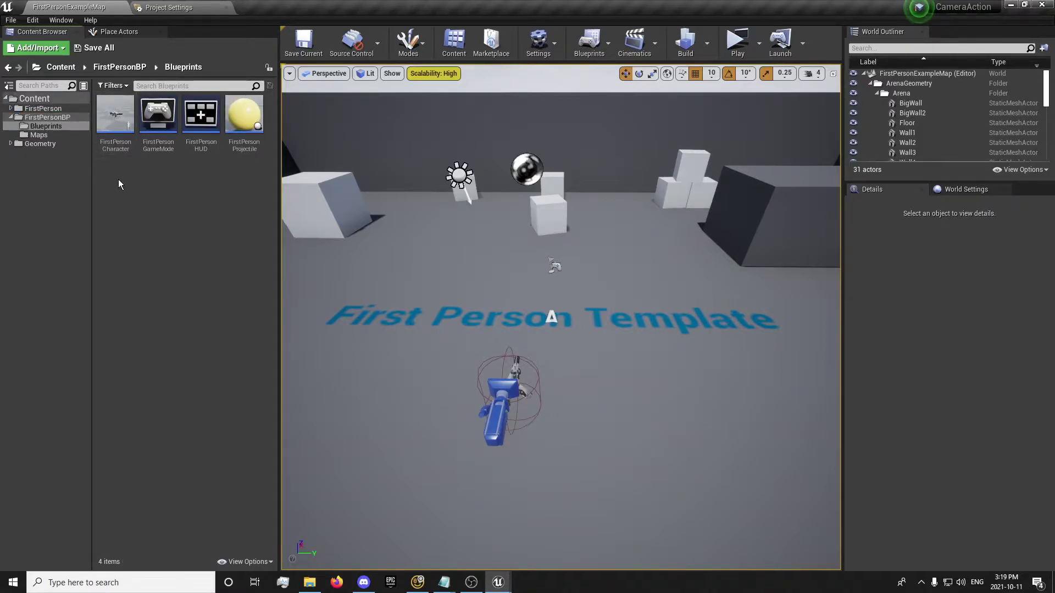
pyautogui.rightClick(137, 206)
pyautogui.click(150, 219)
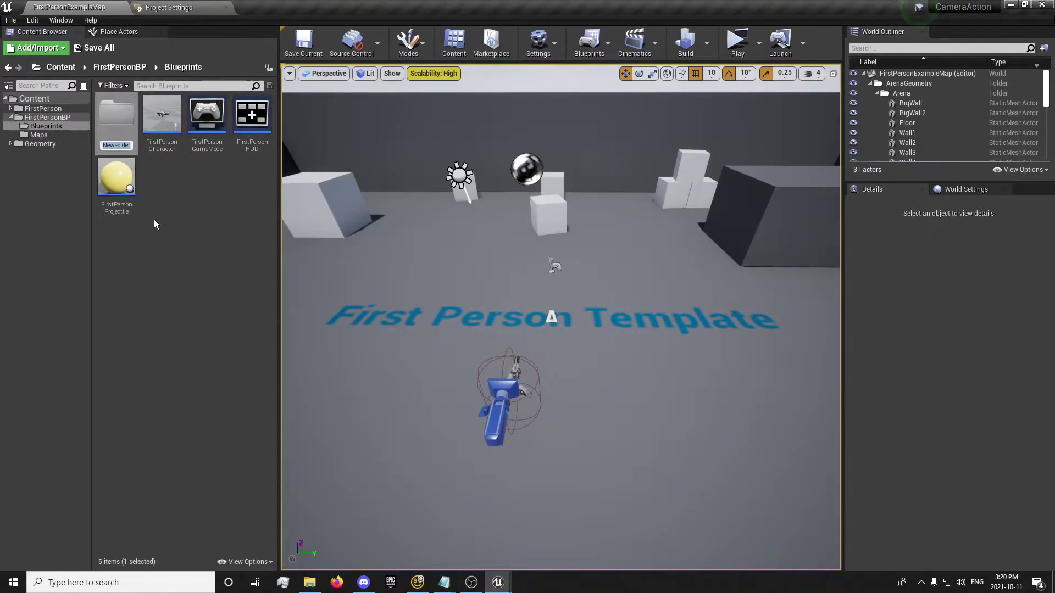
pyautogui.write('CameraShakes')
pyautogui.press('Return')
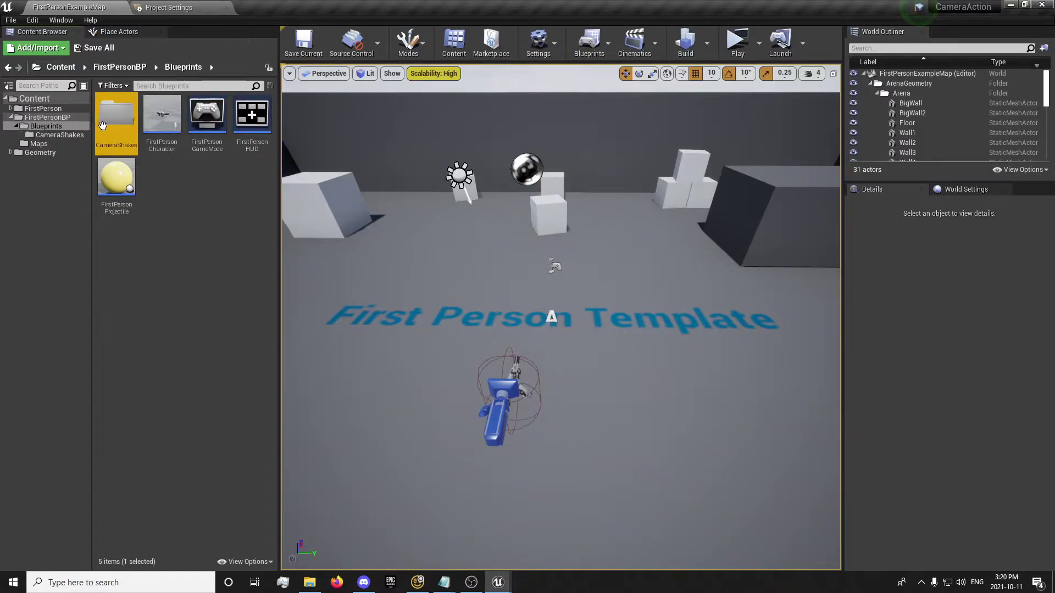
# - Create a blueprint class in the CameraShakes folder with MatineeCameraShake as its parent and name it BP_MasterCameraShake
pyautogui.doubleClick(102, 125)
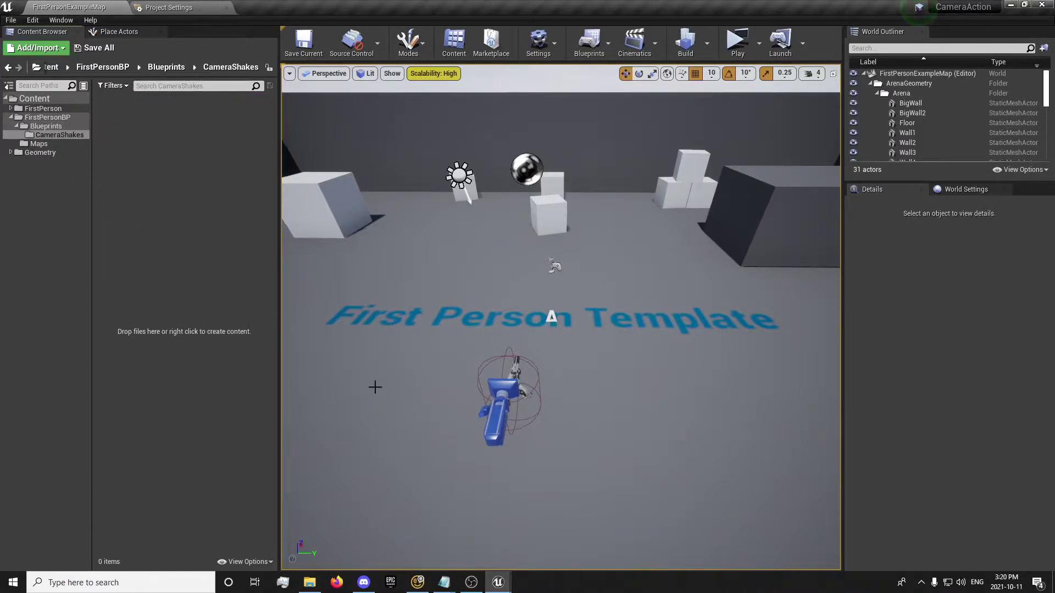
pyautogui.rightClick(143, 145)
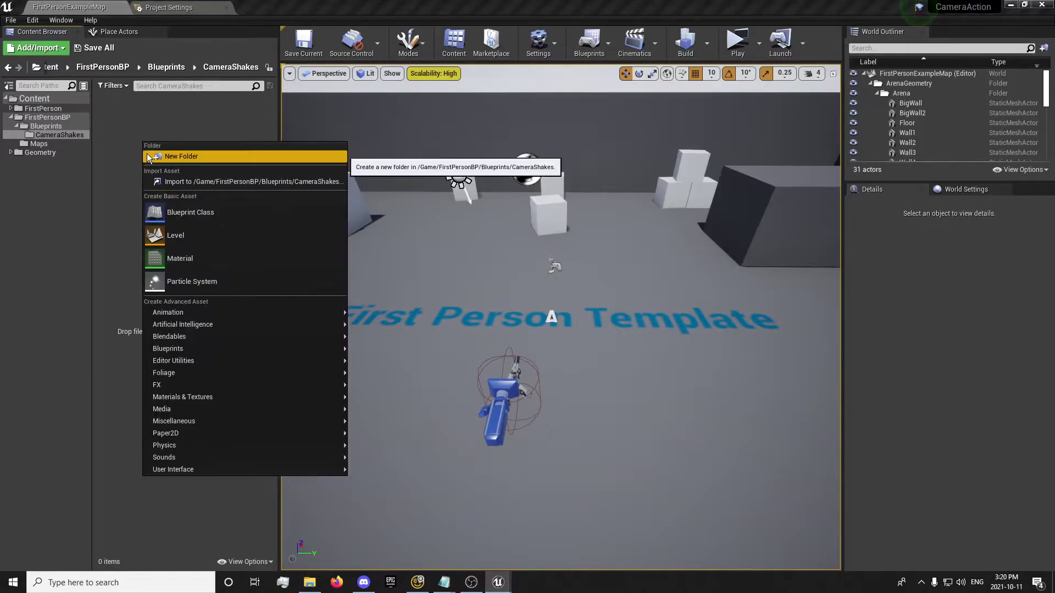
pyautogui.click(167, 213)
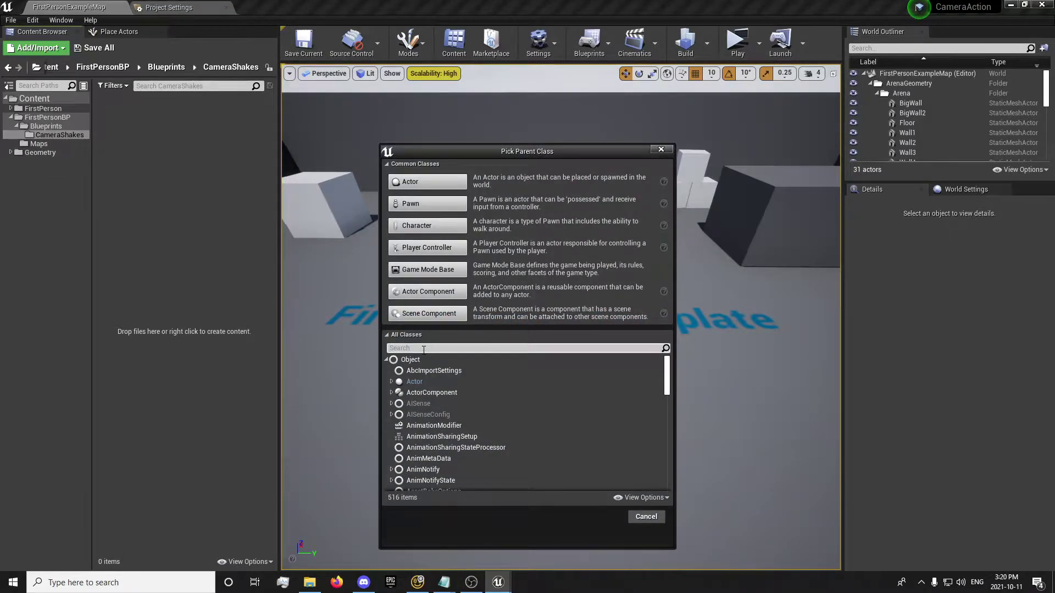
pyautogui.write('camerashake')
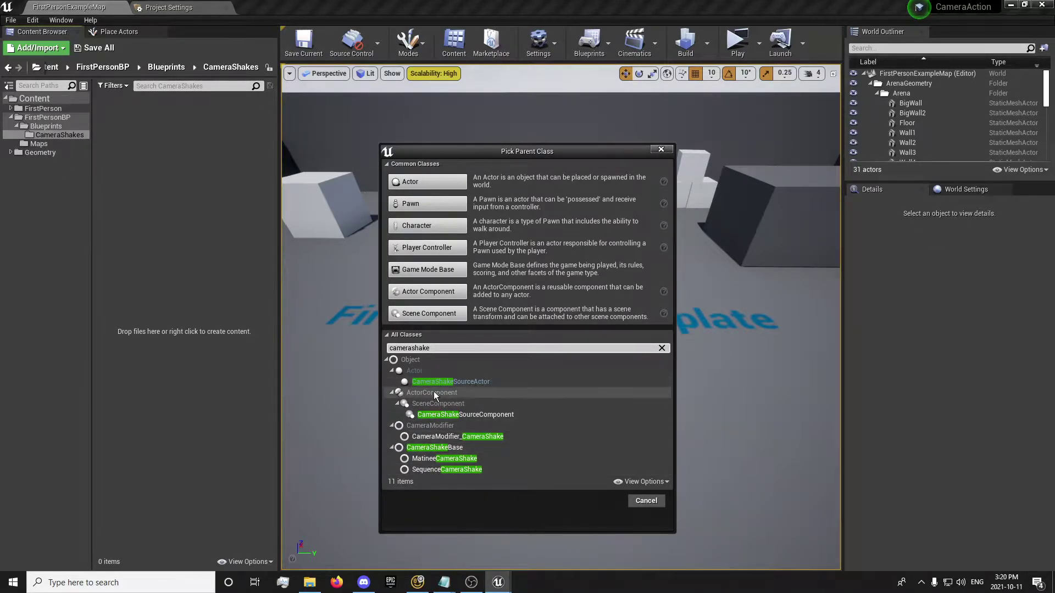
pyautogui.click(425, 459)
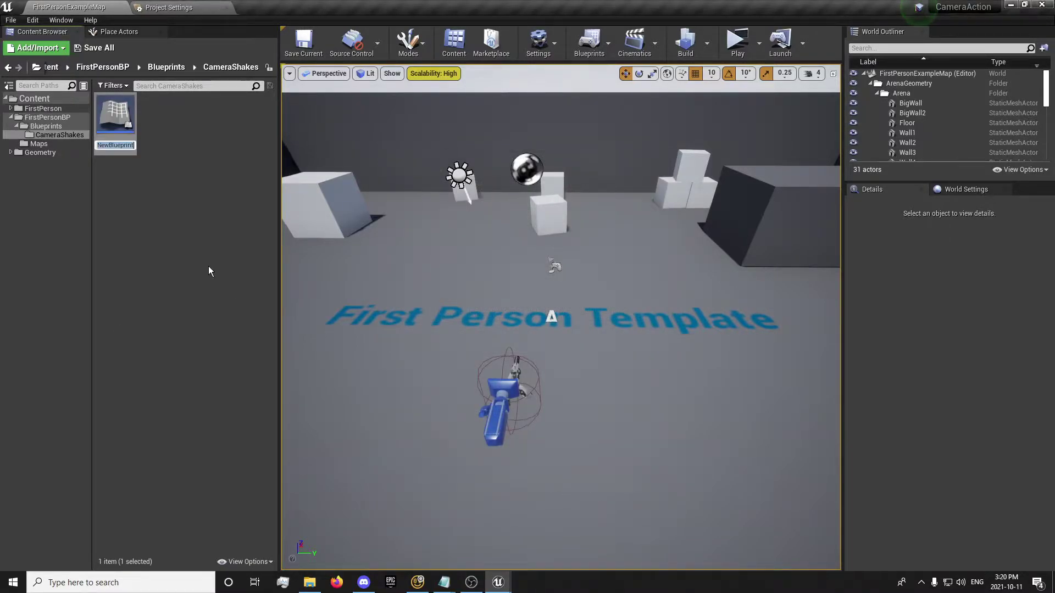
pyautogui.write('BP_')
pyautogui.write('MasterCame')
pyautogui.write('raShake')
pyautogui.press('Return')
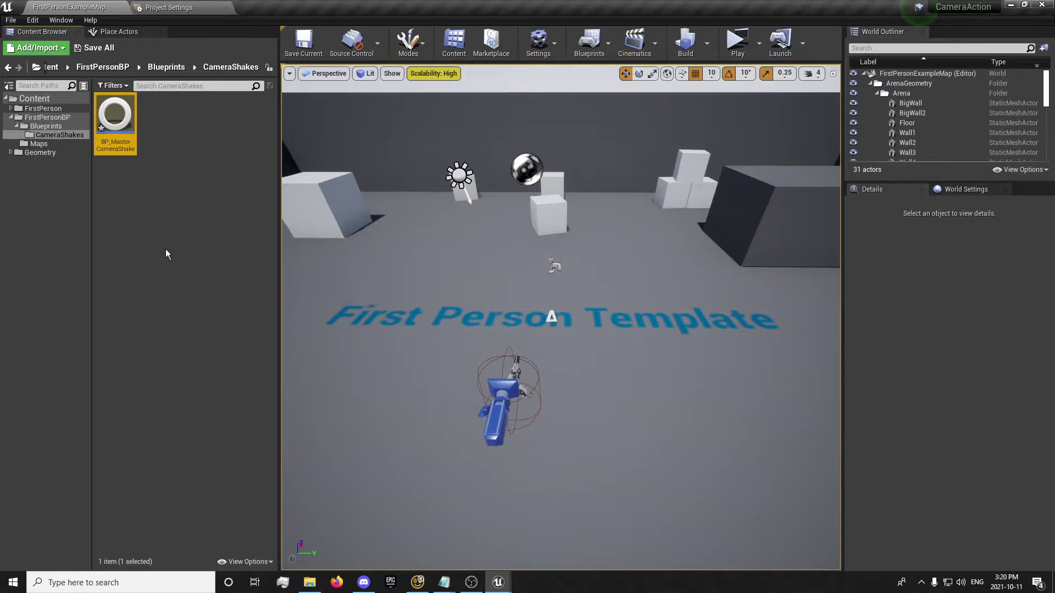
# - Open BP_MasterCameraShake and set Oscillation Duration to 0.2, Oscillation Blend in Time to 0.05 and Oscillation Blend Out Time to 0.2
pyautogui.rightClick(112, 118)
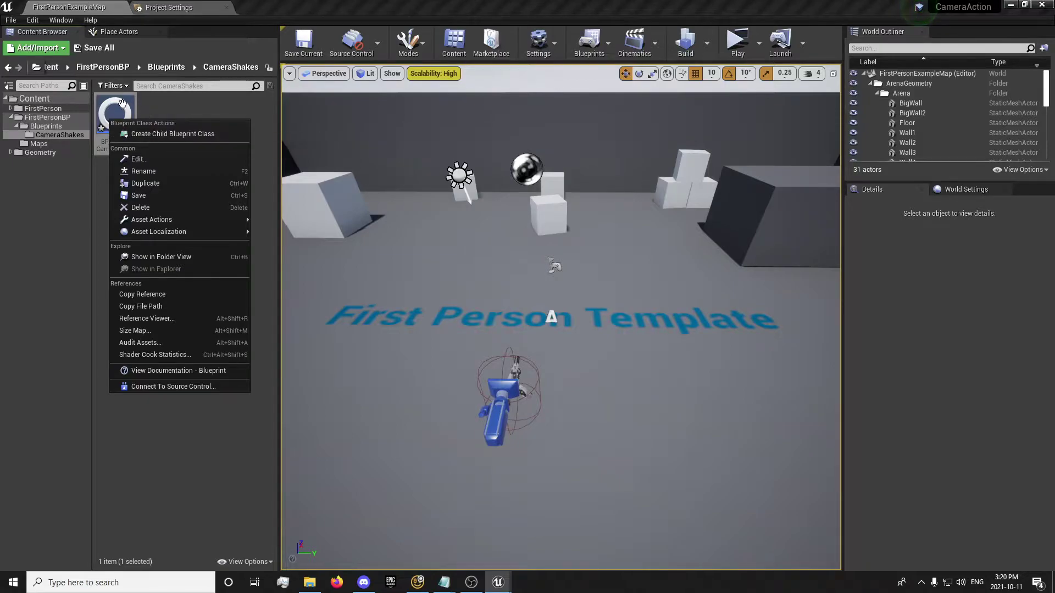
pyautogui.doubleClick(124, 118)
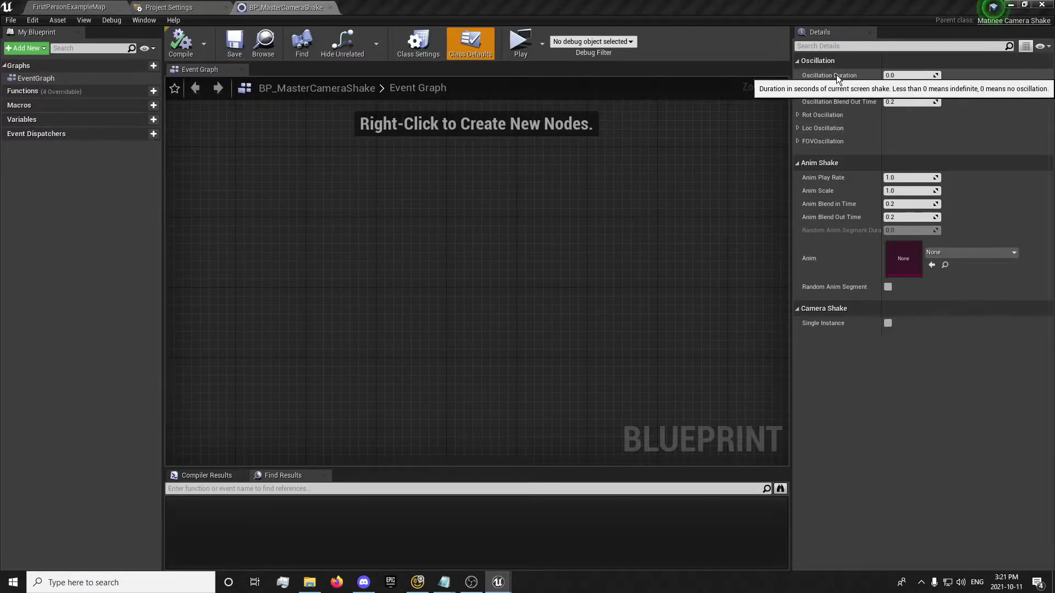
pyautogui.click(929, 76)
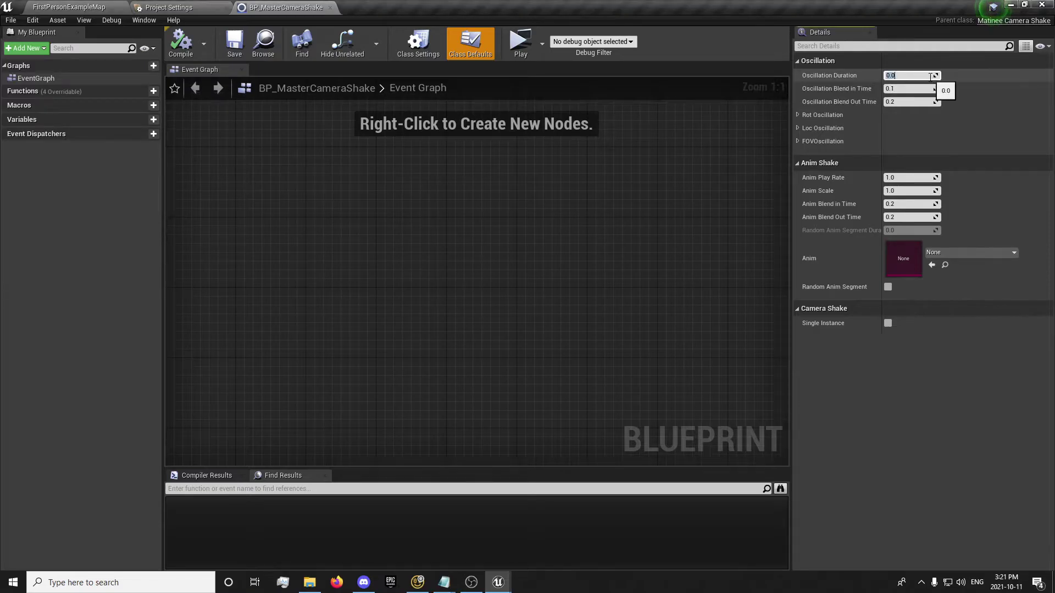
pyautogui.write('0.2')
pyautogui.press('Return')
pyautogui.click(900, 89)
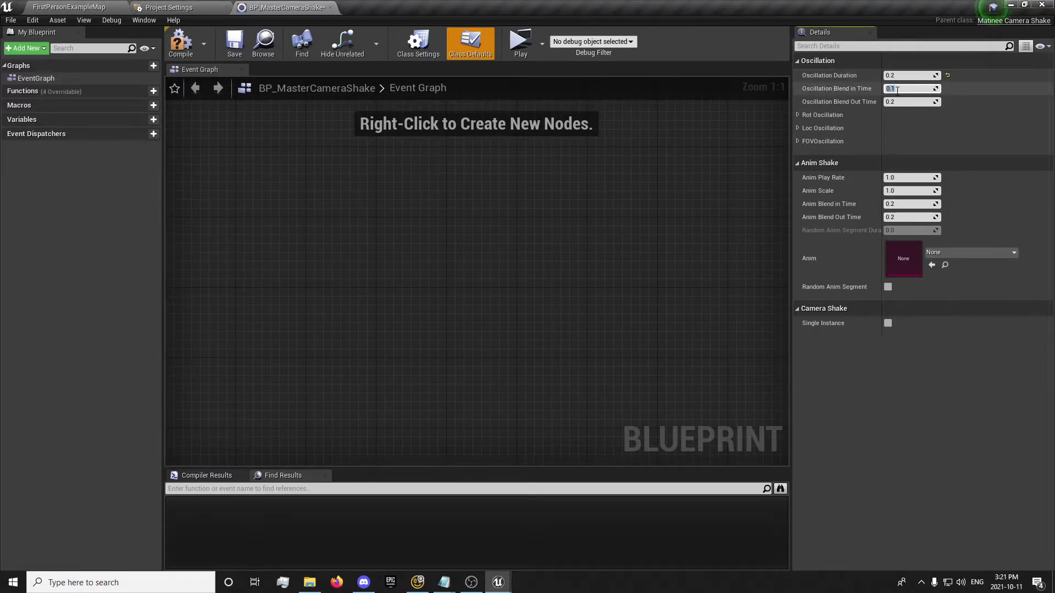
pyautogui.press('BackSpace')
pyautogui.press('Return')
pyautogui.moveTo(921, 102); pyautogui.dragTo(921, 100)
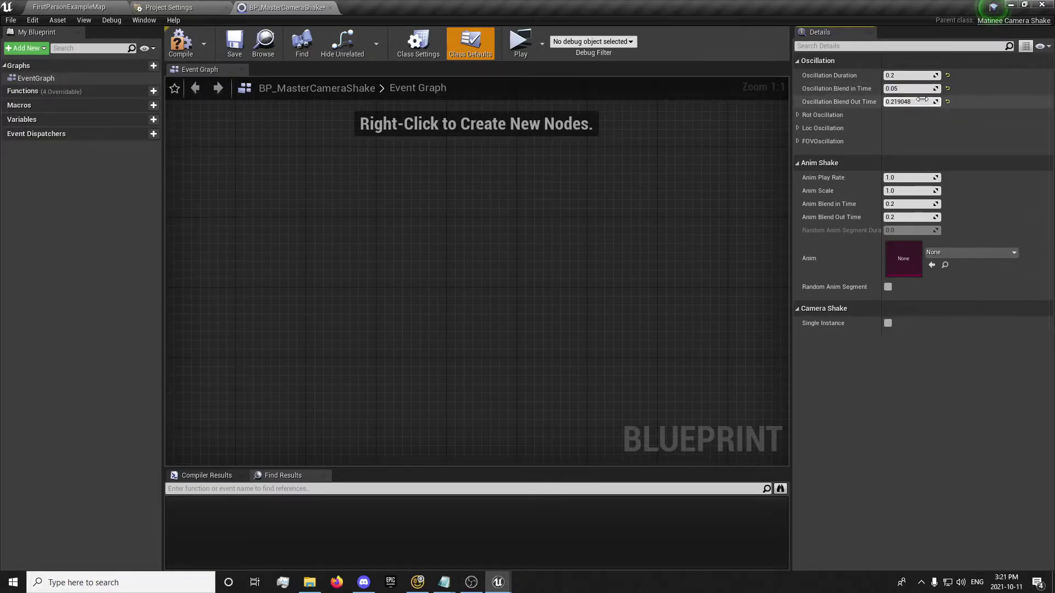
pyautogui.click(921, 100)
pyautogui.press('BackSpace')
# - Set the Rot Oscillation Pitch amplitude to 15 and frequency to 5, compiling and saving BP_MasterCameraShake
pyautogui.click(797, 114)
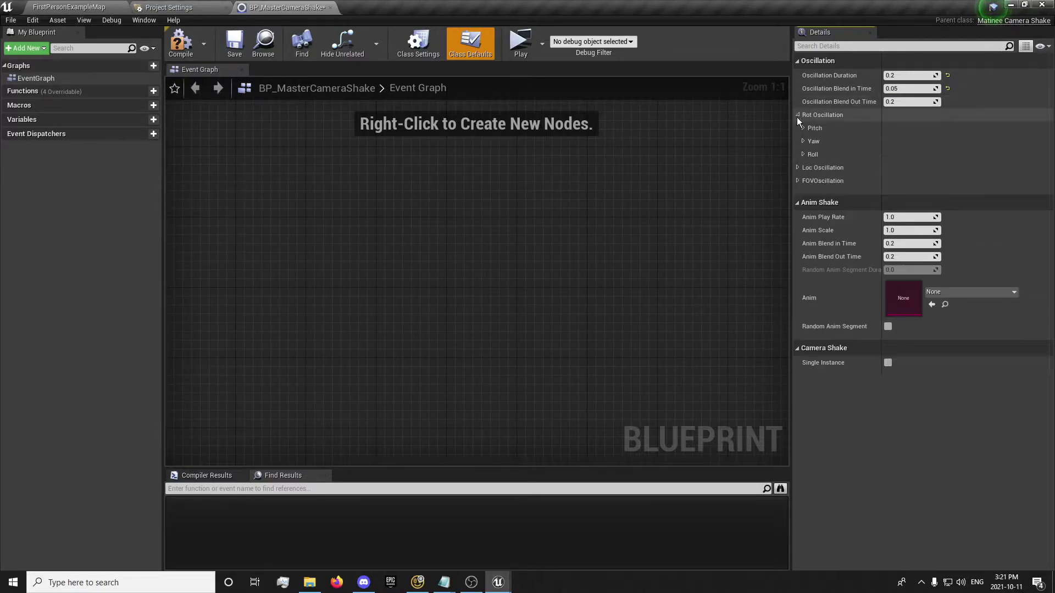
pyautogui.click(803, 127)
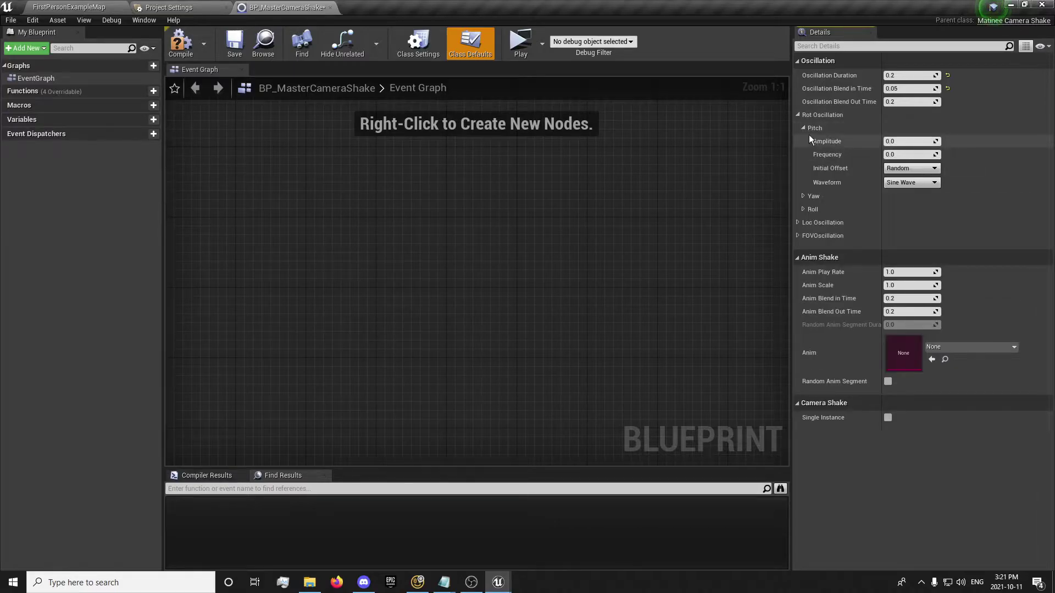
pyautogui.click(192, 44)
pyautogui.click(239, 42)
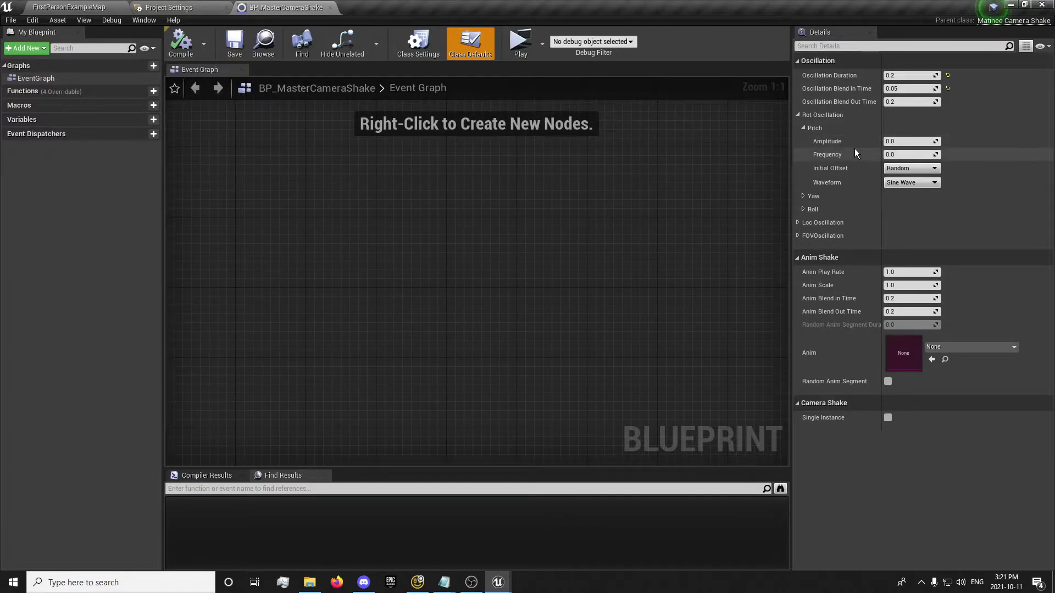
pyautogui.click(906, 141)
pyautogui.write('15')
pyautogui.press('Return')
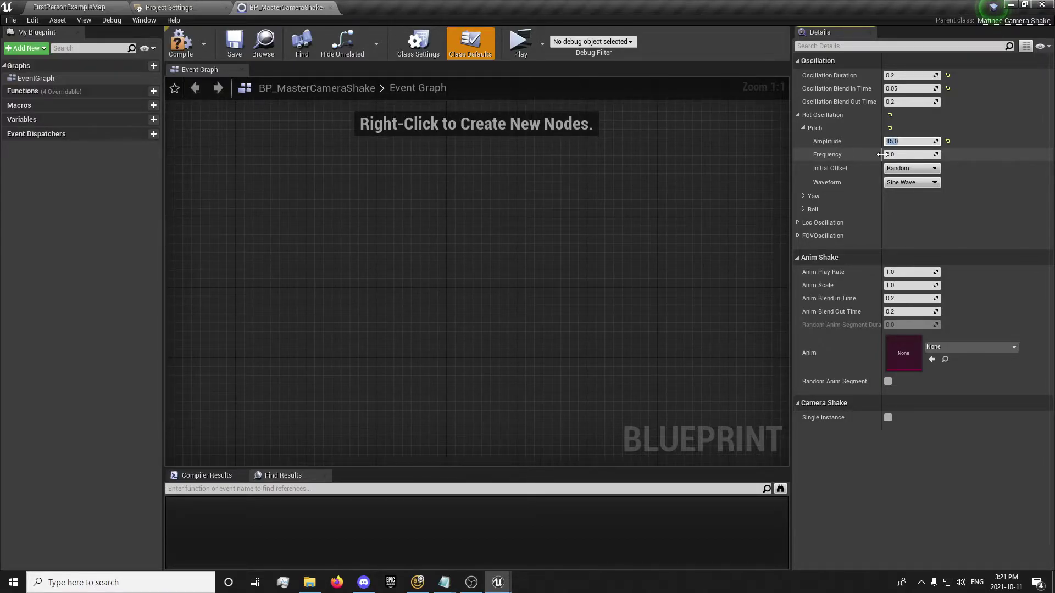
pyautogui.click(906, 154)
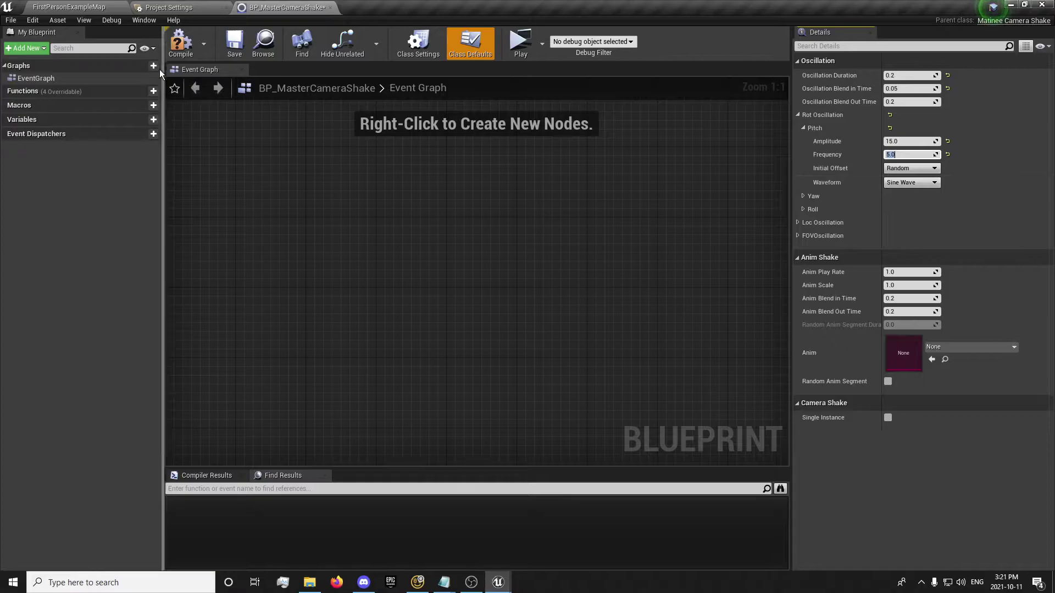
pyautogui.click(235, 48)
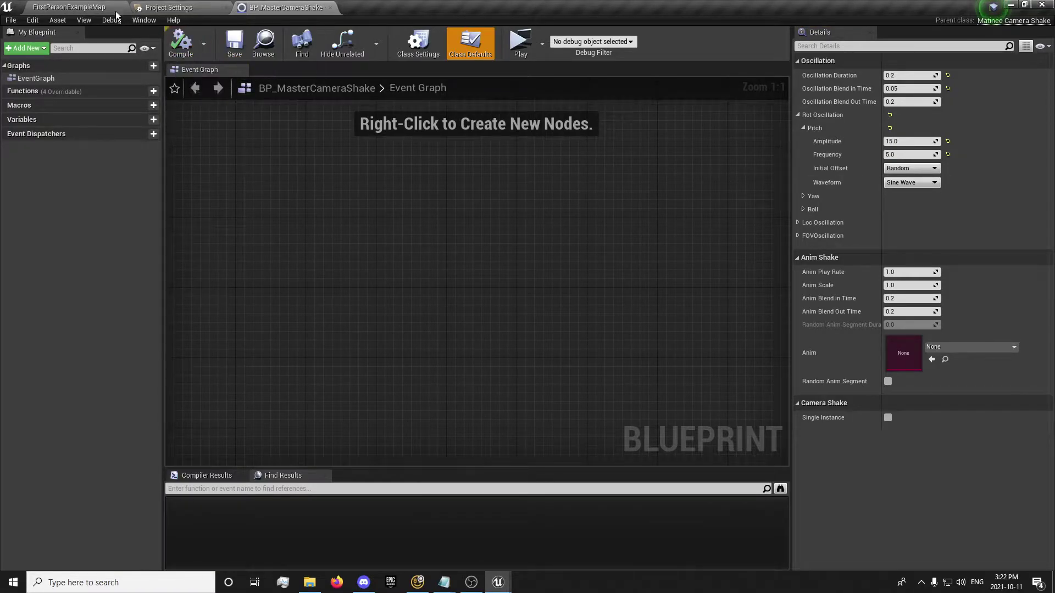
# - Return to FirstPersonExampleMap and open the FirstPersonCharacter blueprint from the Blueprints folder
pyautogui.click(87, 10)
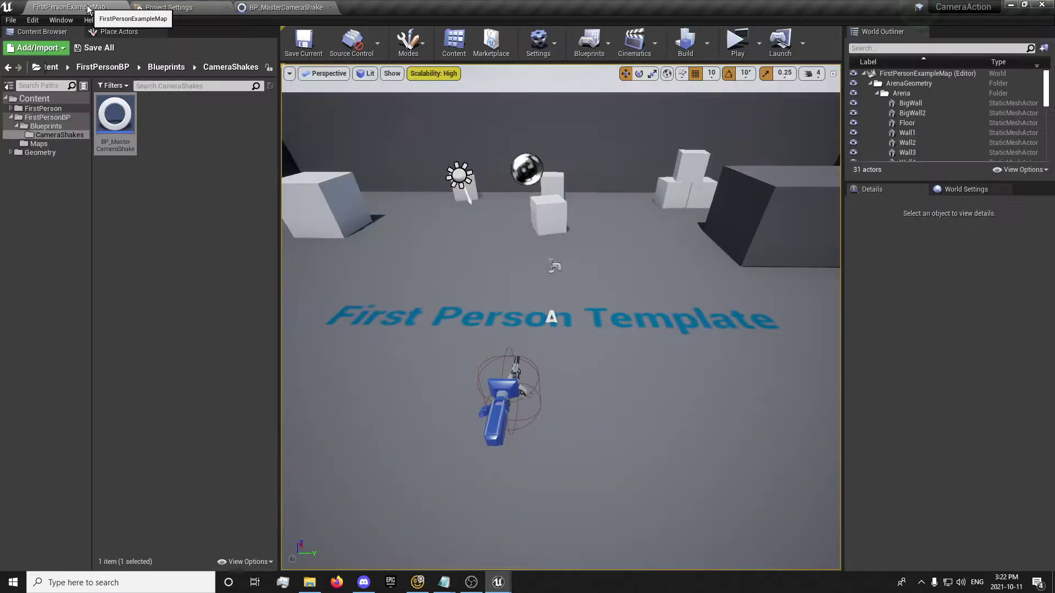
pyautogui.click(166, 66)
pyautogui.doubleClick(122, 130)
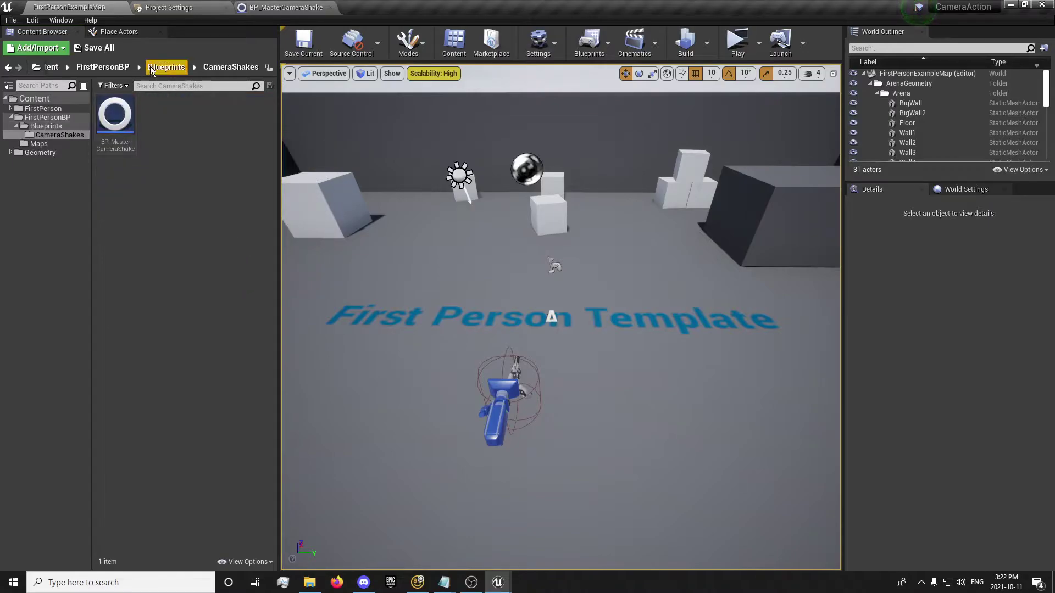
pyautogui.click(165, 67)
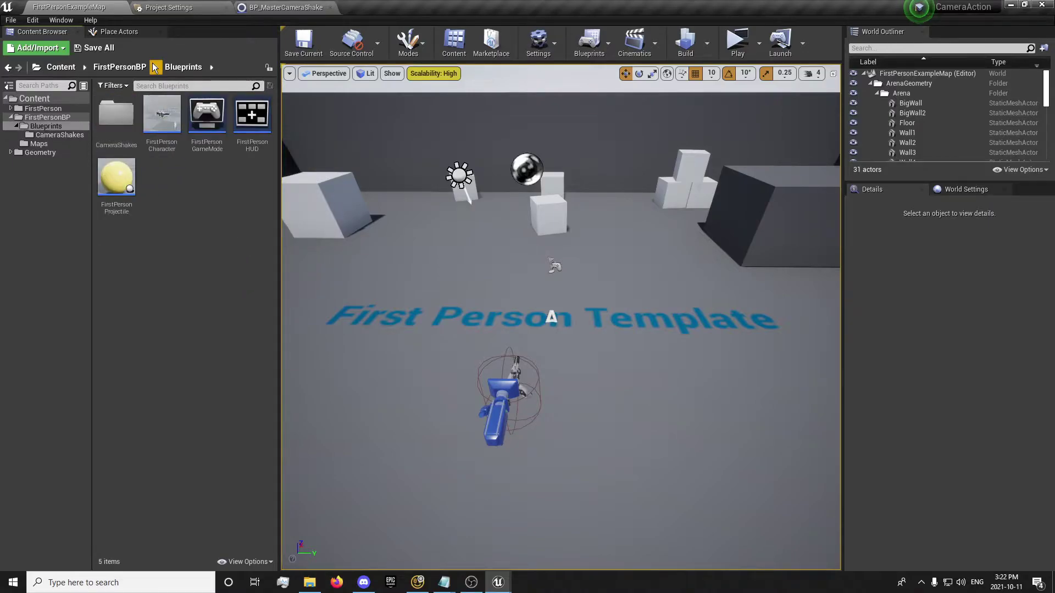
pyautogui.doubleClick(172, 128)
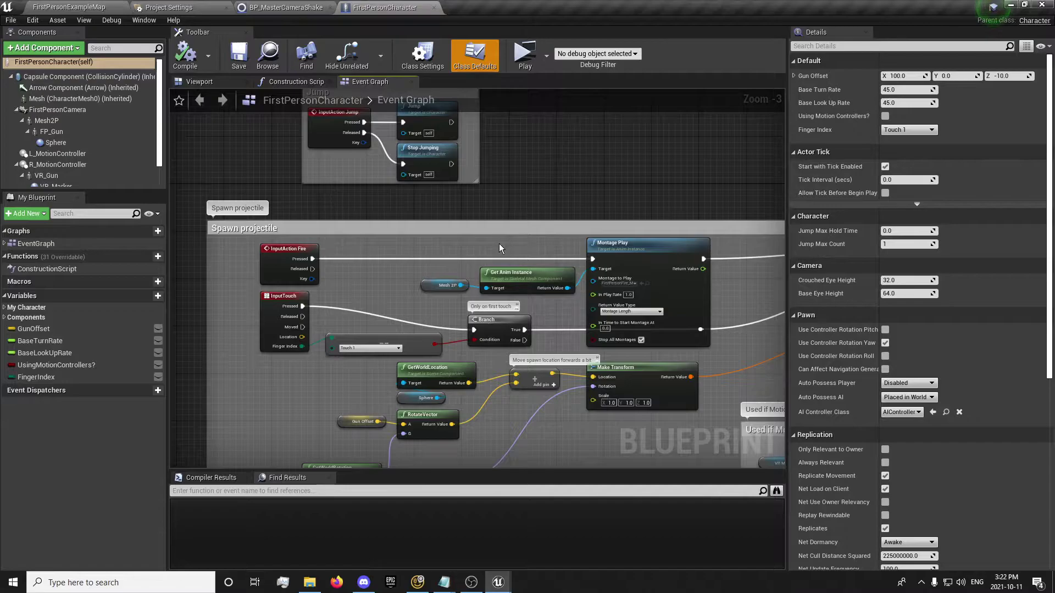
# - Add a Client Start Camera Shake node after Play Sound at Location in the Spawn projectile chain, with context-sensitive filtering off
pyautogui.moveTo(499, 247); pyautogui.dragTo(73, 229, button='right')
pyautogui.moveTo(731, 335); pyautogui.dragTo(335, 307, button='right')
pyautogui.moveTo(506, 263); pyautogui.dragTo(438, 276, button='right')
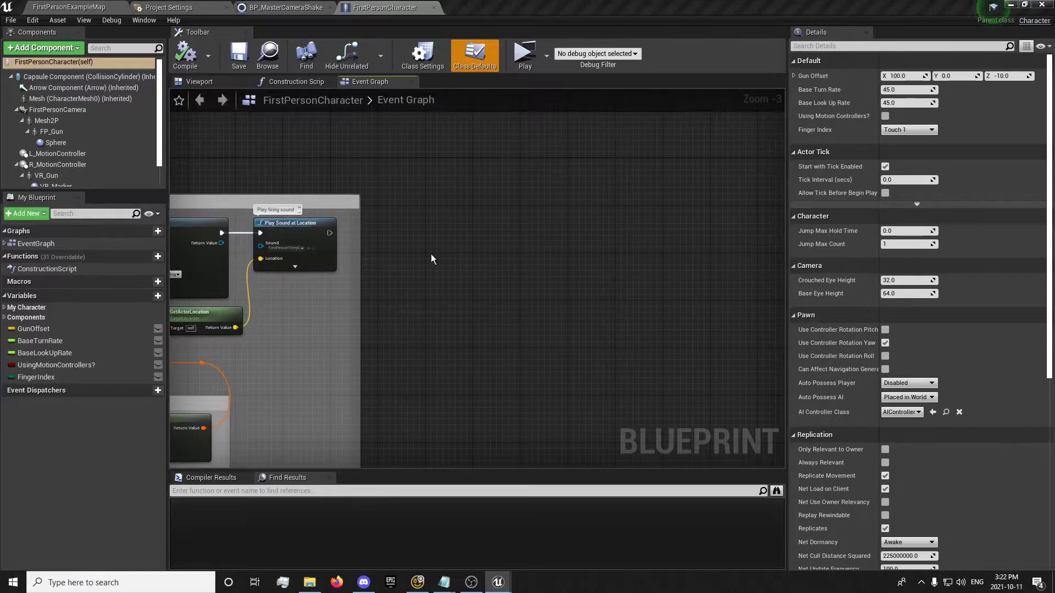
pyautogui.moveTo(329, 233); pyautogui.dragTo(479, 233)
pyautogui.write('c')
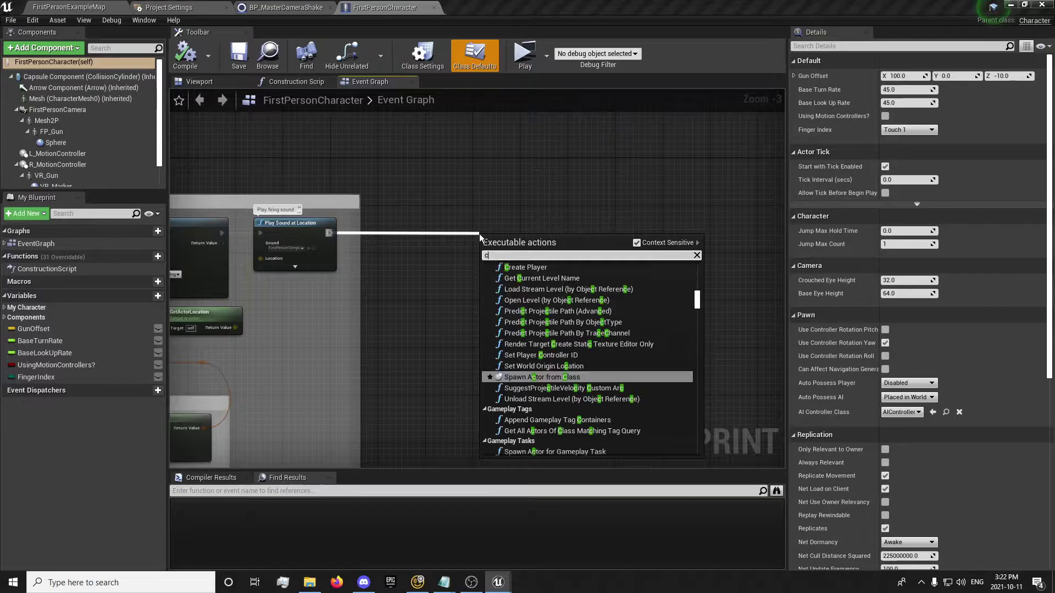
pyautogui.write('lient start')
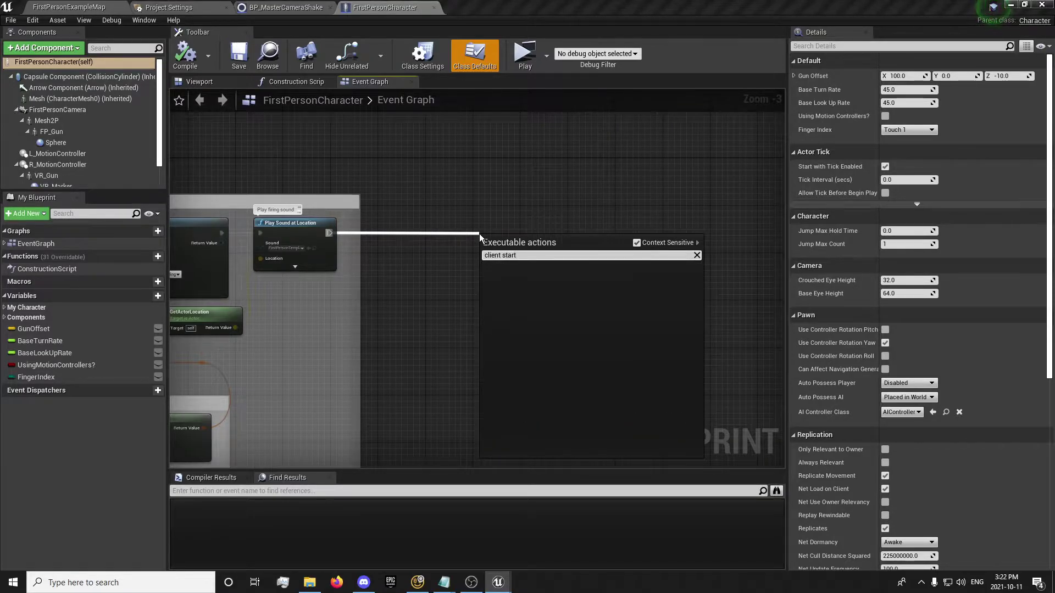
pyautogui.write(' c')
pyautogui.click(636, 243)
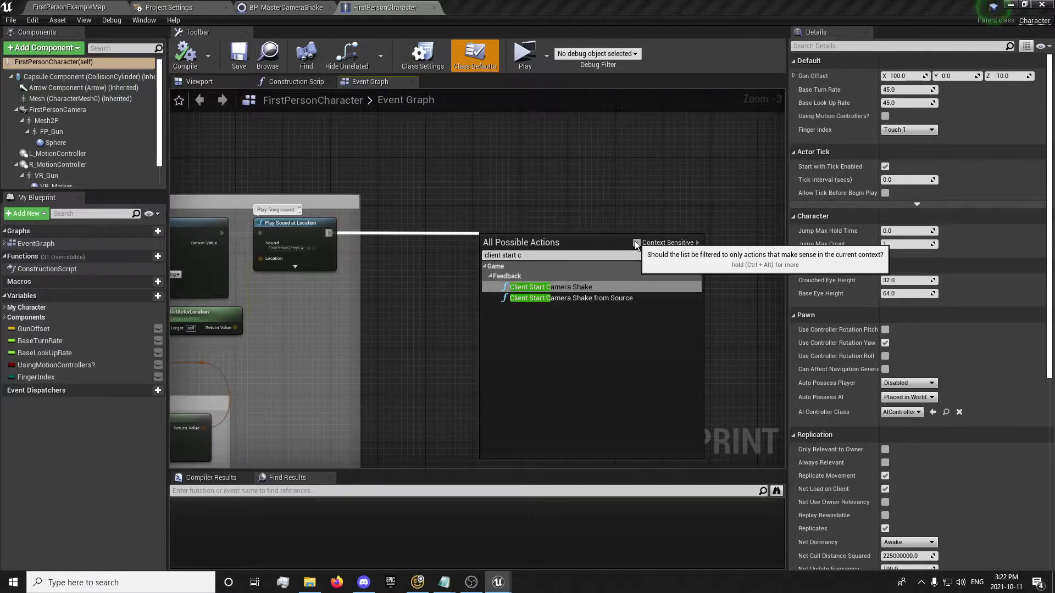
pyautogui.click(542, 287)
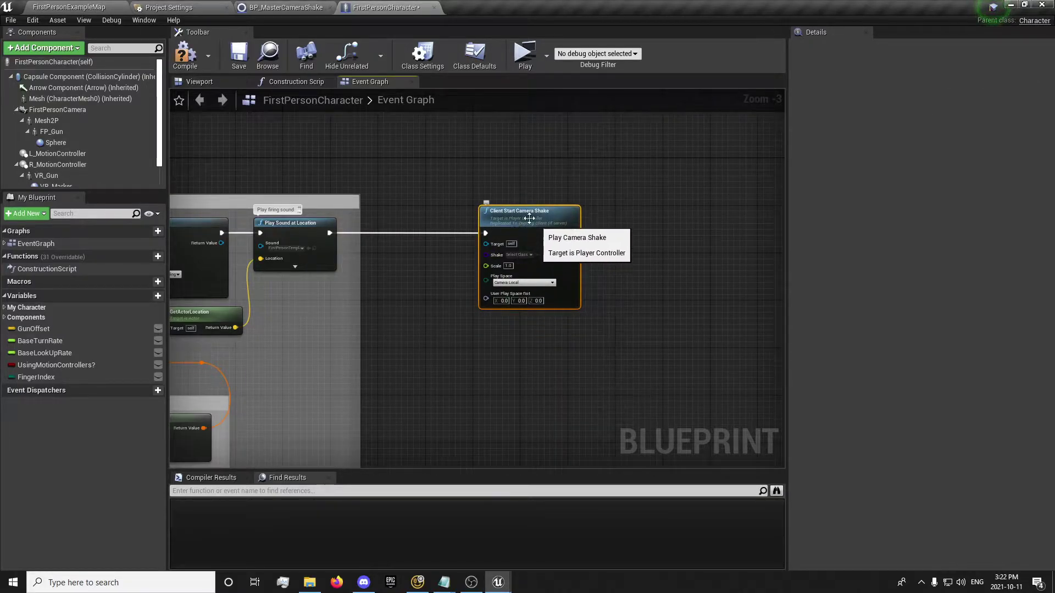
pyautogui.scroll(3, 504, 223)
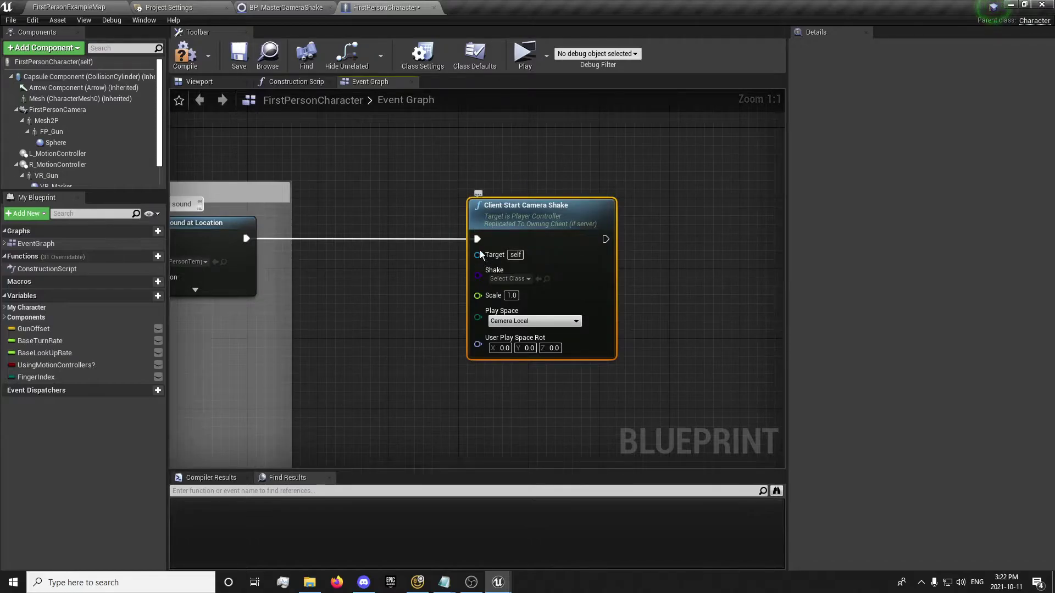
# - Feed the Client Start Camera Shake node's Target from a new Get Player Controller node placed beneath it
pyautogui.moveTo(381, 330); pyautogui.dragTo(474, 317, button='right')
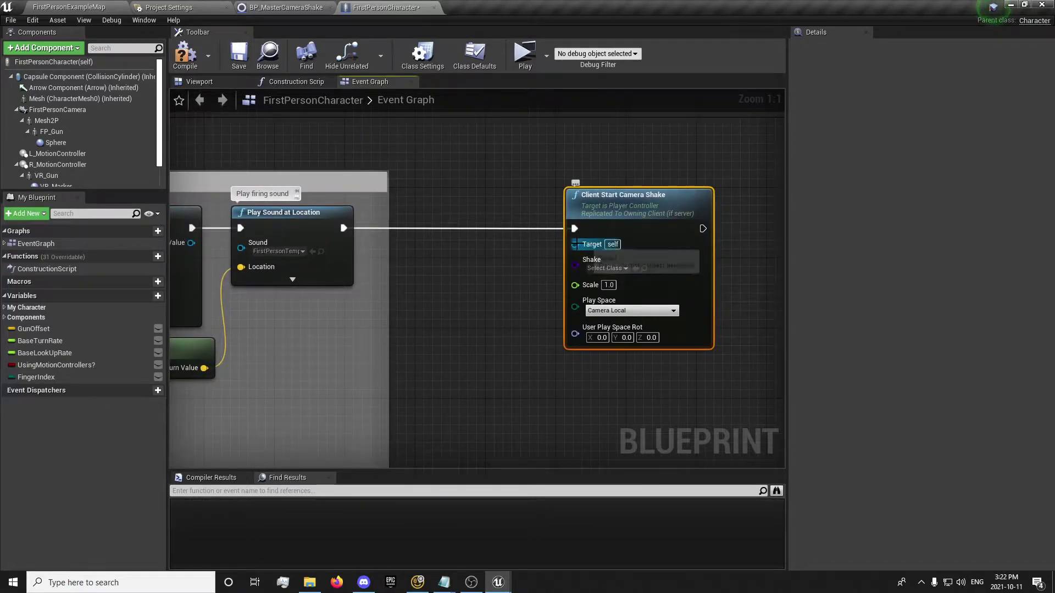
pyautogui.moveTo(574, 244); pyautogui.dragTo(588, 372)
pyautogui.write('get')
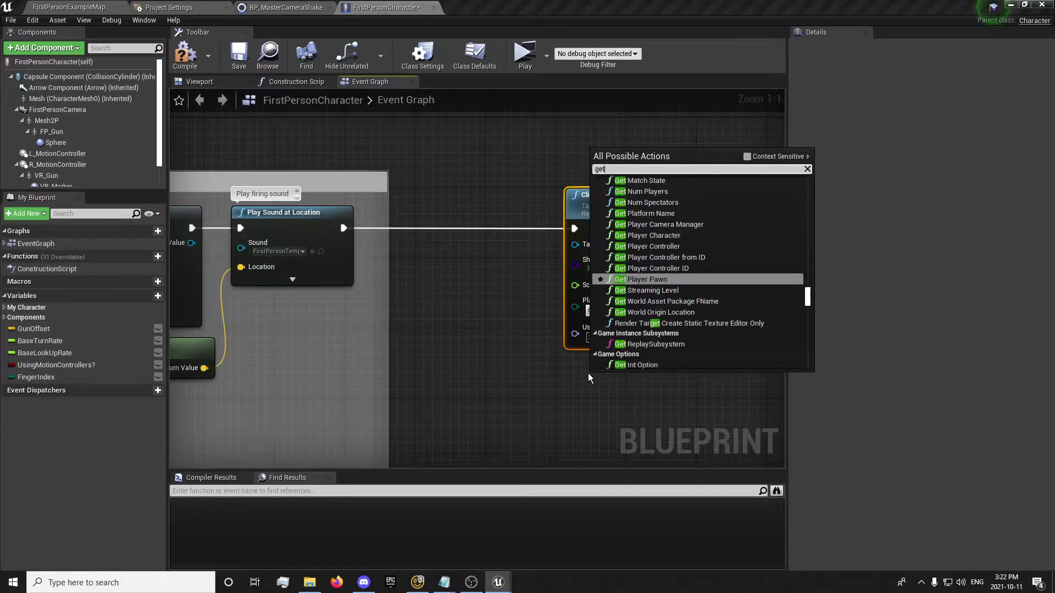
pyautogui.write(' player controller')
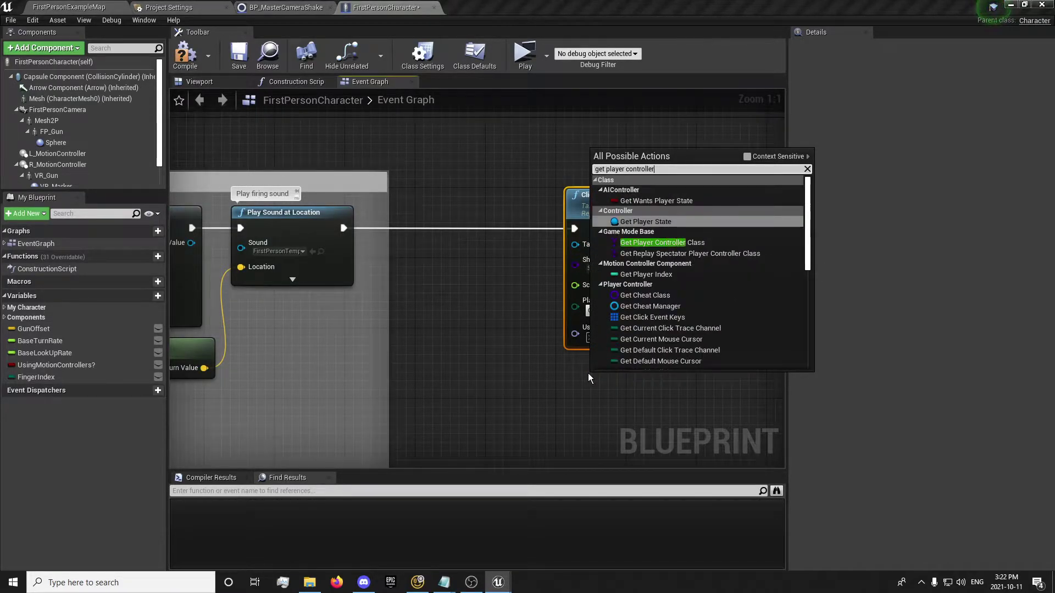
pyautogui.click(746, 157)
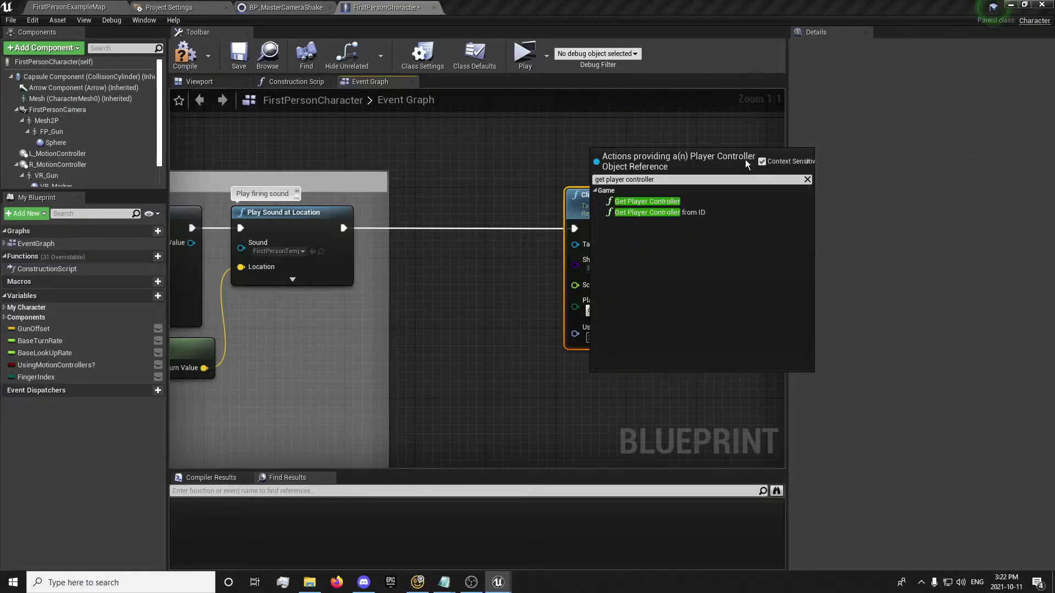
pyautogui.click(658, 202)
pyautogui.moveTo(553, 378); pyautogui.dragTo(544, 369)
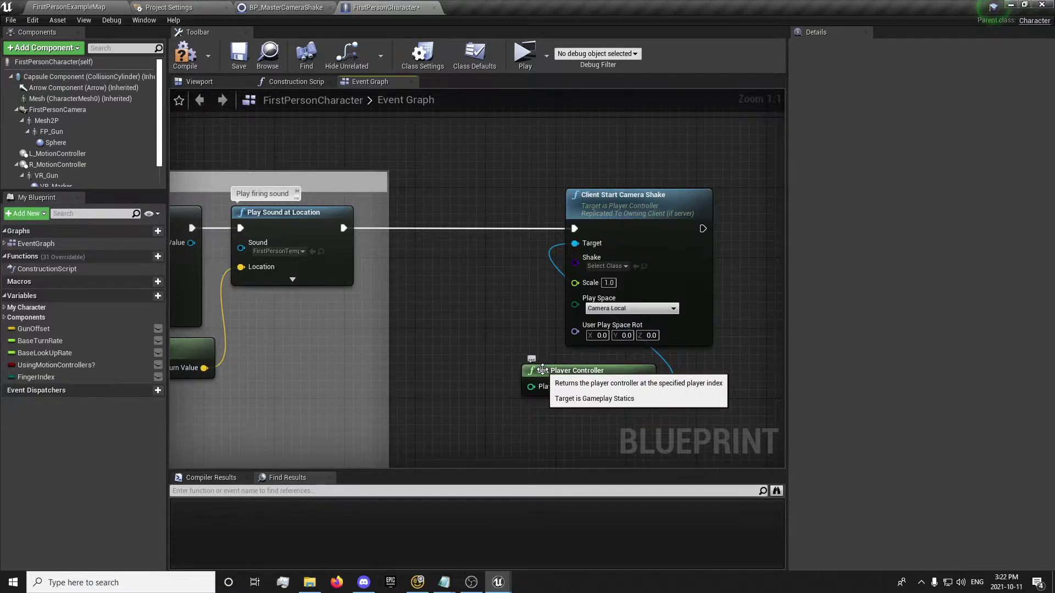
# - Set the Shake class of Client Start Camera Shake to BP_MasterCameraShake, then compile and save FirstPersonCharacter
pyautogui.click(603, 266)
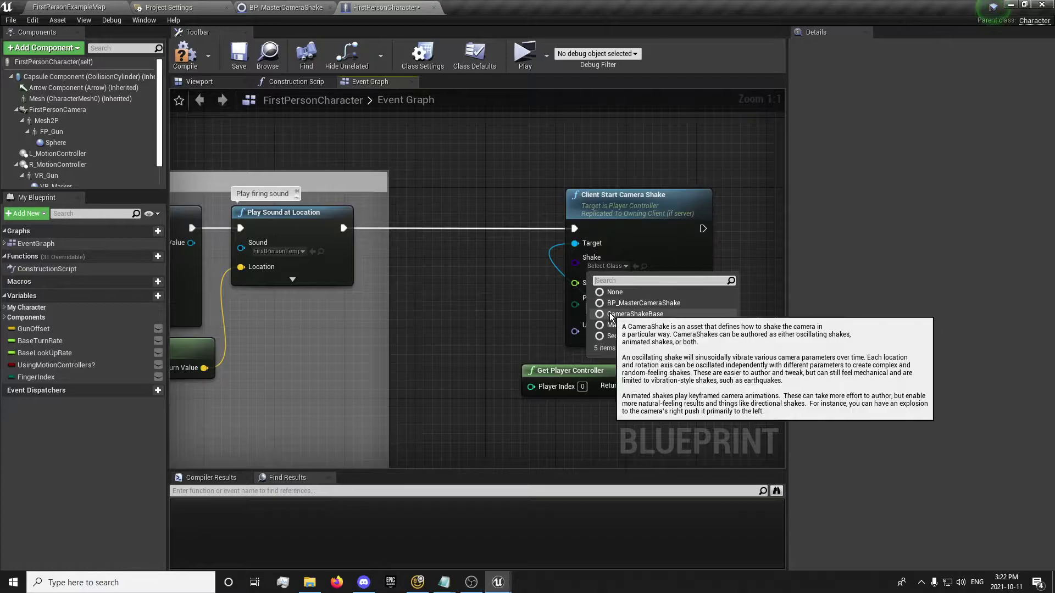
pyautogui.click(644, 303)
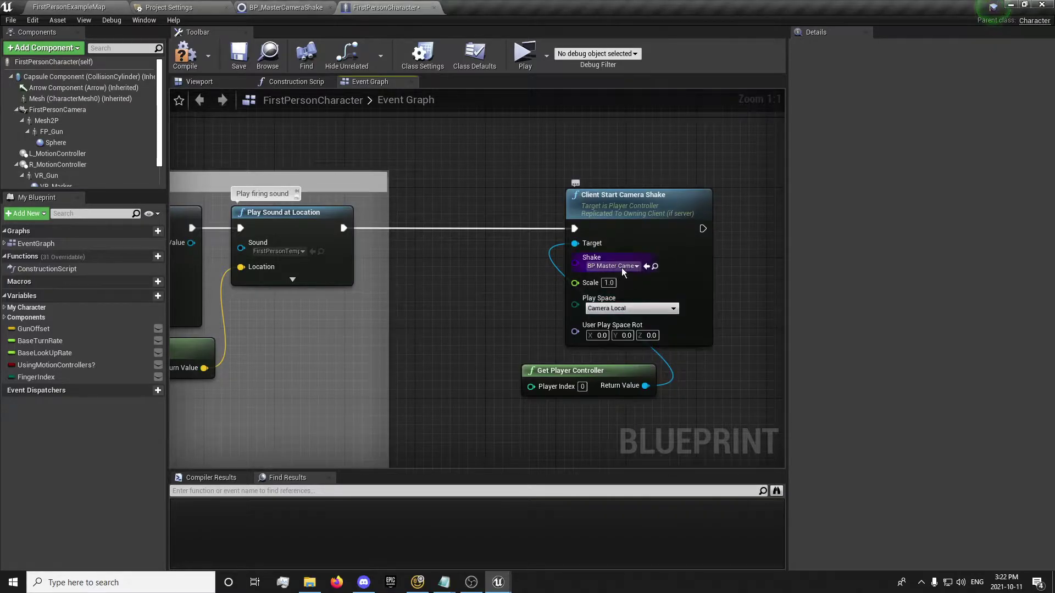
pyautogui.click(191, 58)
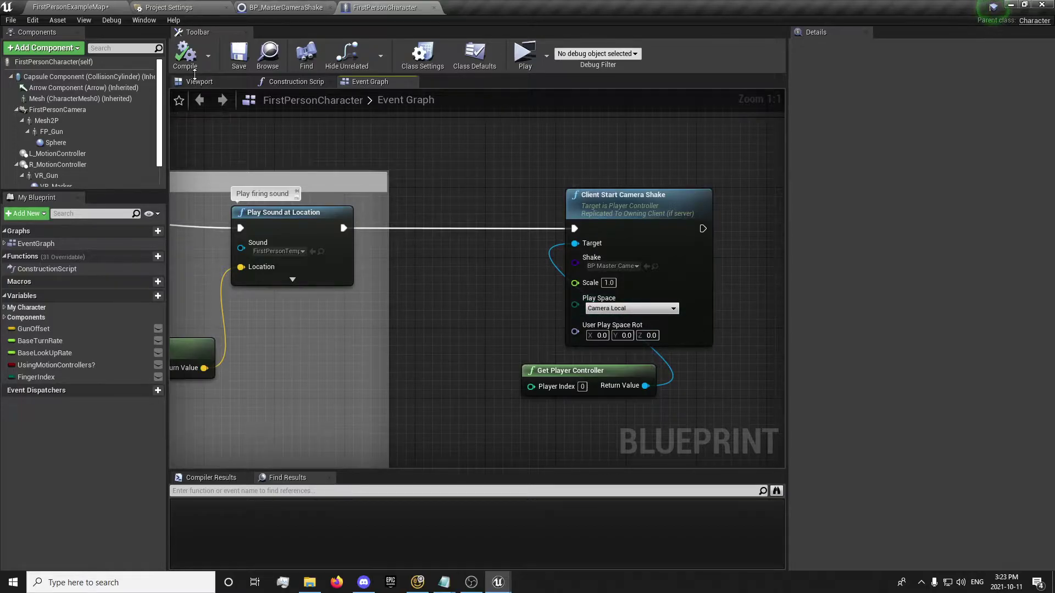
# - Wrap the two camera shake nodes in a comment titled Shooting Shake, disable Show Bubble When Zoomed, and compile and save
pyautogui.moveTo(490, 173); pyautogui.dragTo(722, 410)
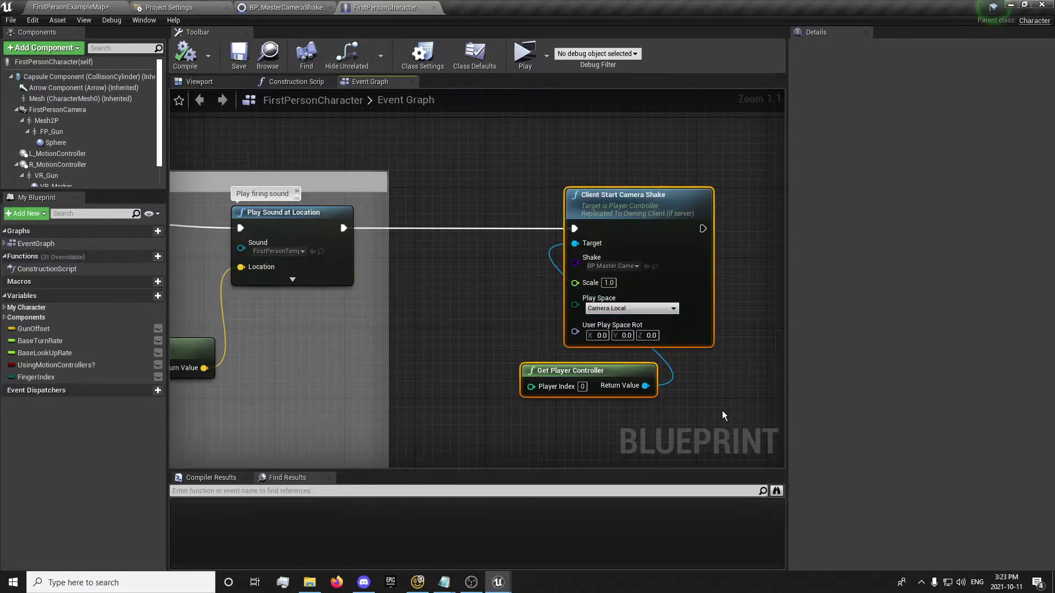
pyautogui.write('cShoo')
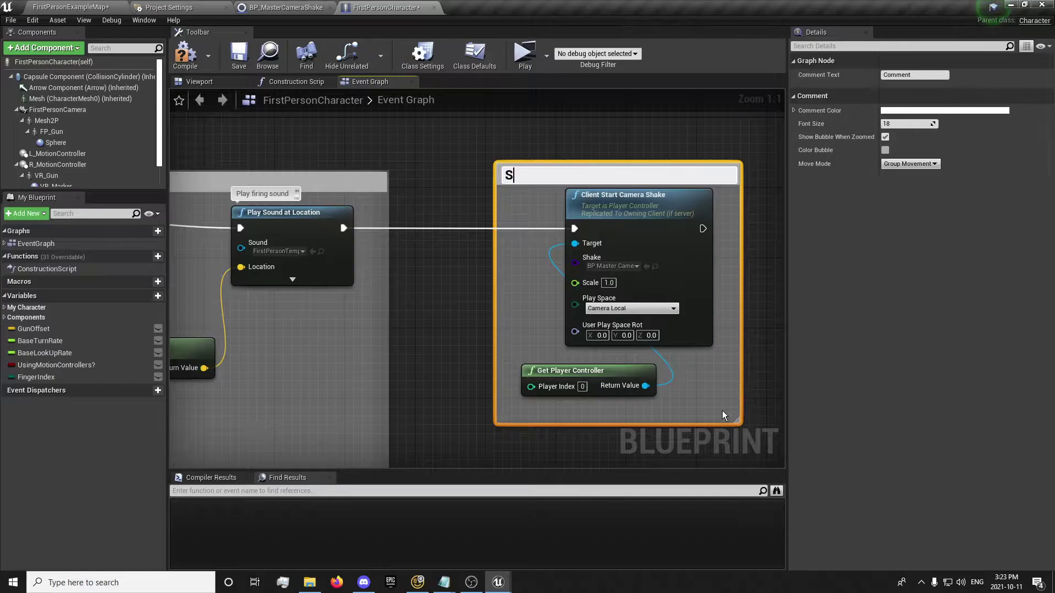
pyautogui.write('tingSha')
pyautogui.press('BackSpace')
pyautogui.press('BackSpace')
pyautogui.press('BackSpace')
pyautogui.write('Sha')
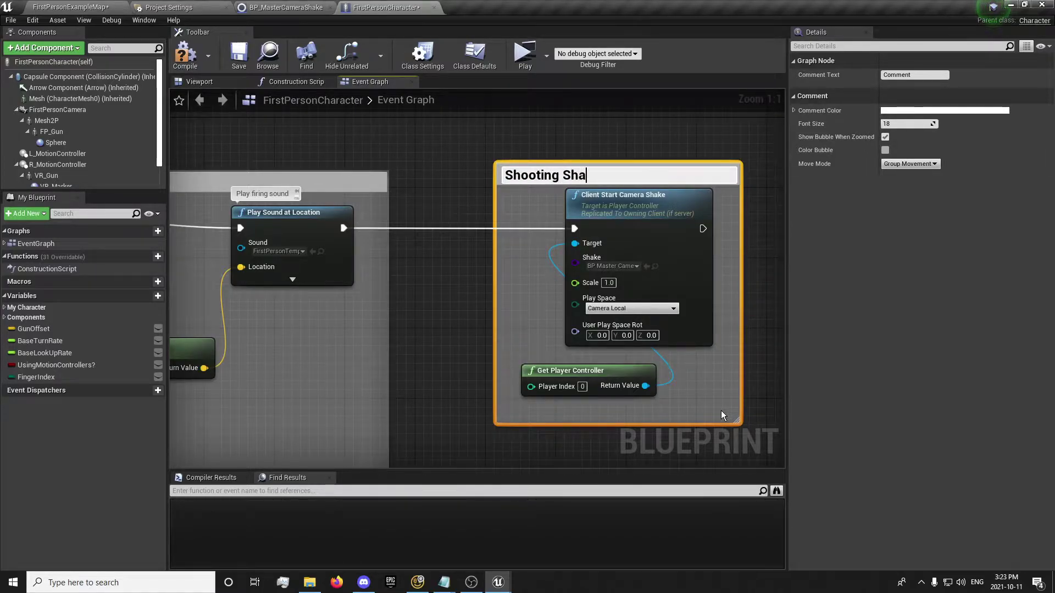
pyautogui.write('ke')
pyautogui.press('Return')
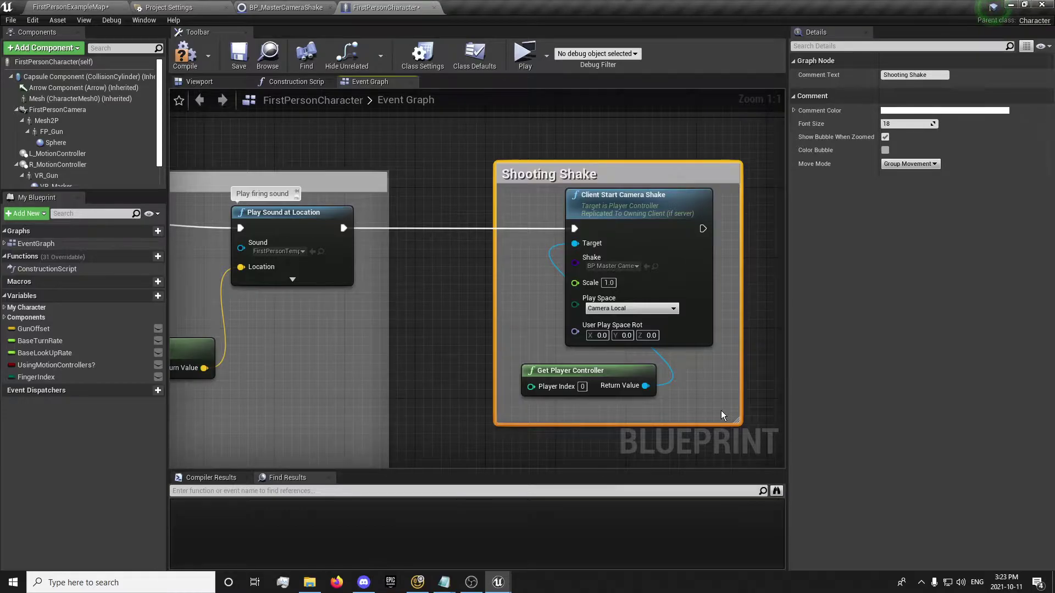
pyautogui.click(885, 137)
pyautogui.click(185, 55)
pyautogui.click(239, 55)
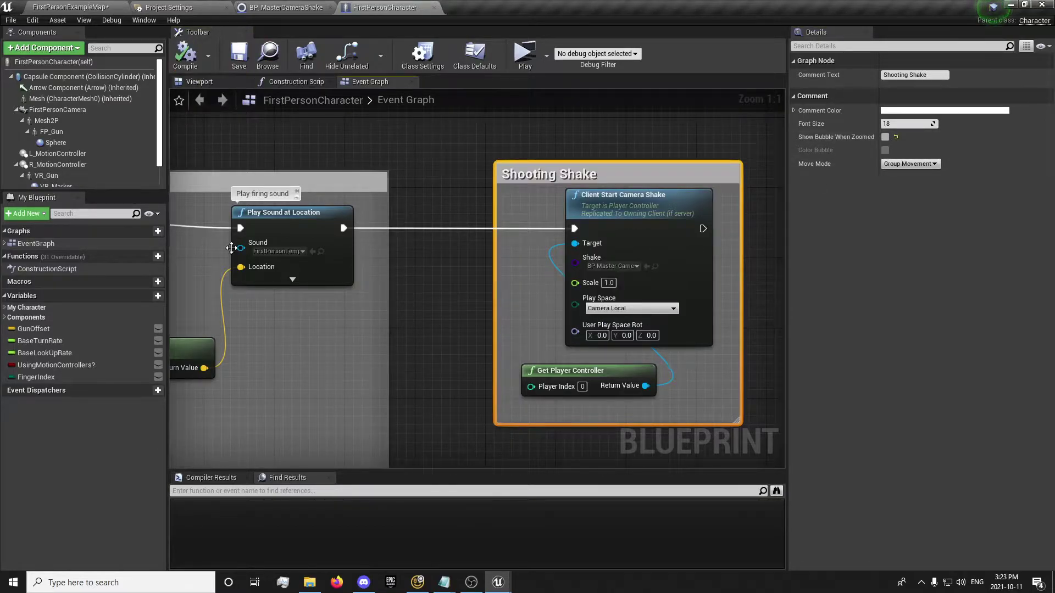
# - Run a game preview, fire the gun several times to test the camera shake, and end the preview
pyautogui.scroll(-5, 645, 298)
pyautogui.scroll(2, 428, 283)
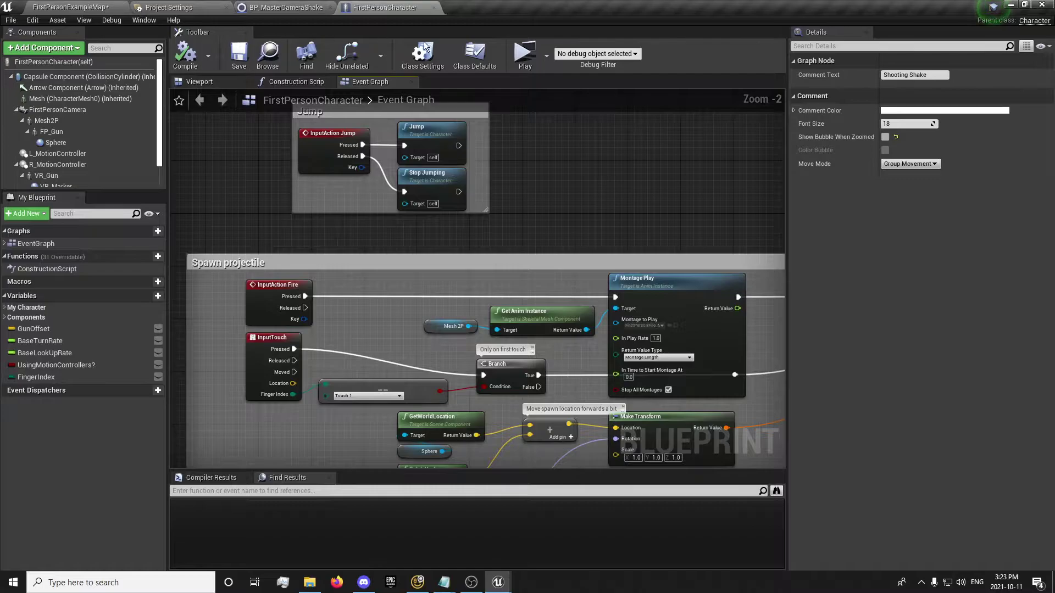
pyautogui.click(525, 53)
pyautogui.click(531, 307)
pyautogui.click(531, 307)
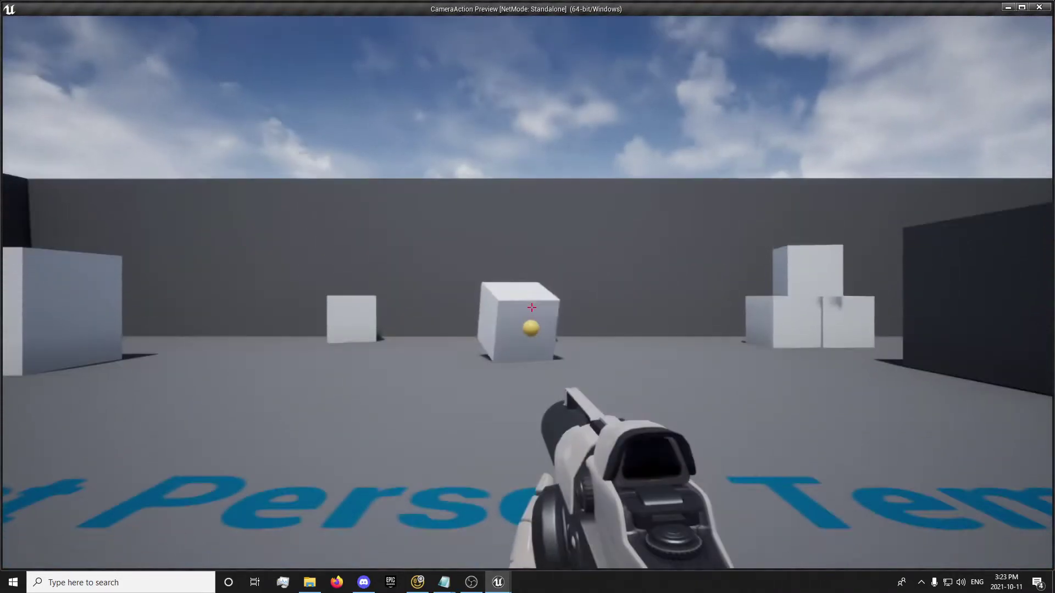
pyautogui.click(531, 307)
pyautogui.click(531, 307)
pyautogui.press('Escape')
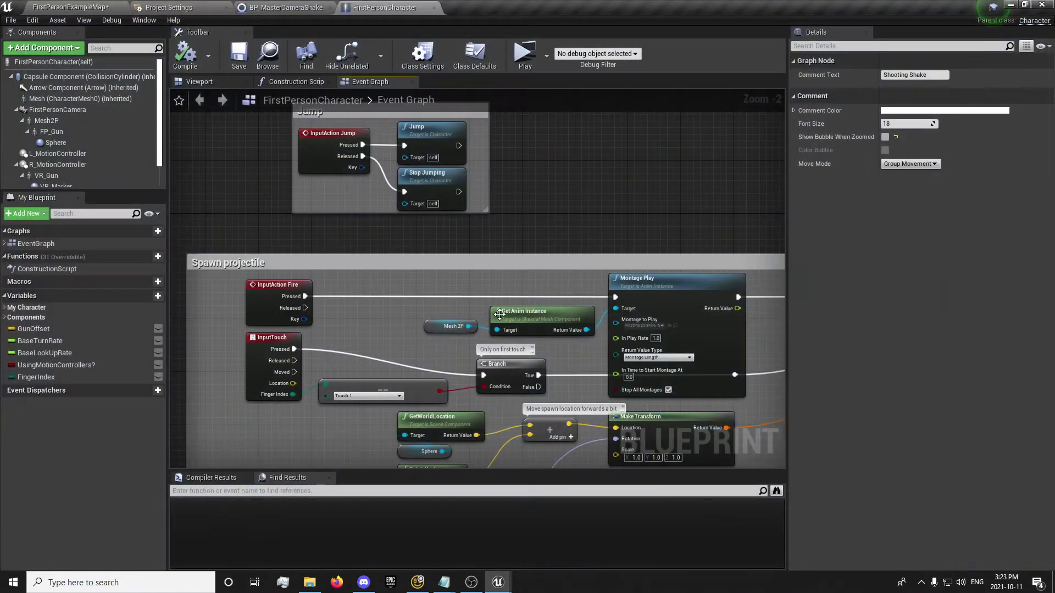
# - Wire InputAction Fire's Pressed output directly to SpawnActor First Person Projectile, bypassing Montage Play, and compile and save
pyautogui.moveTo(402, 309); pyautogui.dragTo(282, 299, button='right')
pyautogui.moveTo(179, 290); pyautogui.dragTo(719, 289)
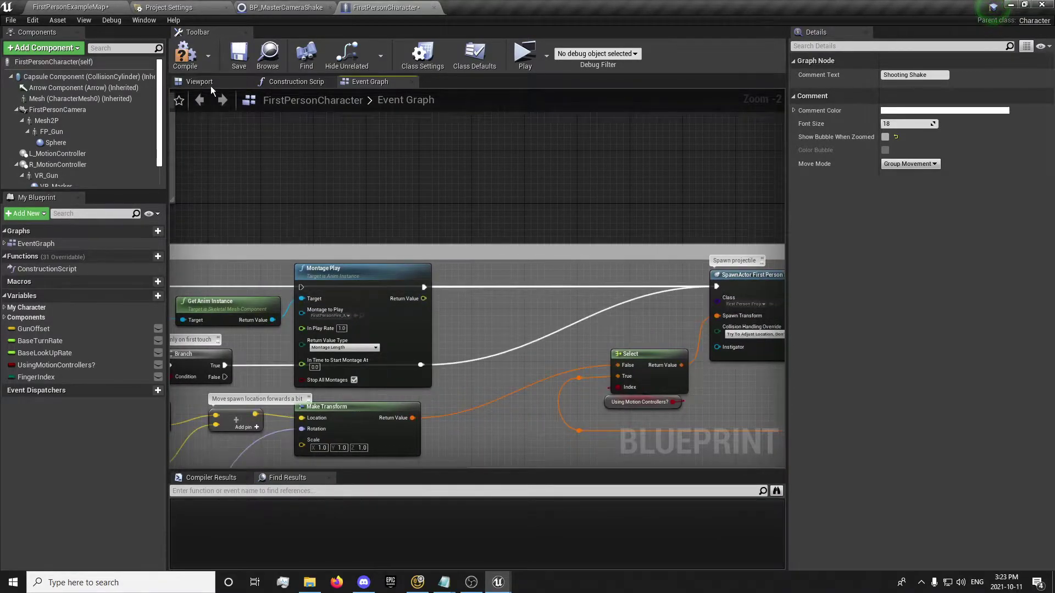
pyautogui.click(235, 59)
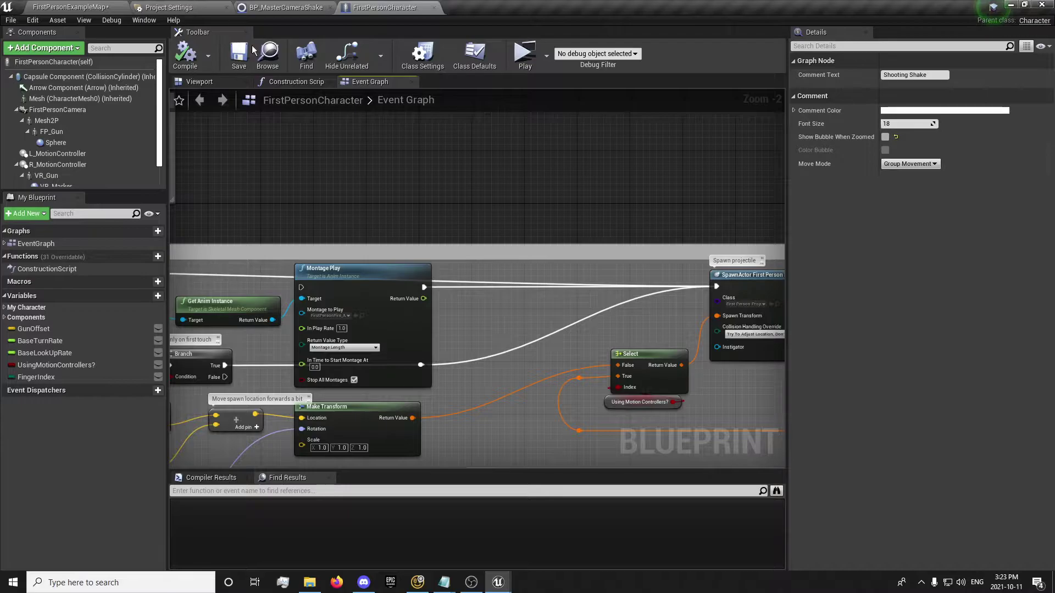
pyautogui.moveTo(330, 230); pyautogui.dragTo(175, 185, button='right')
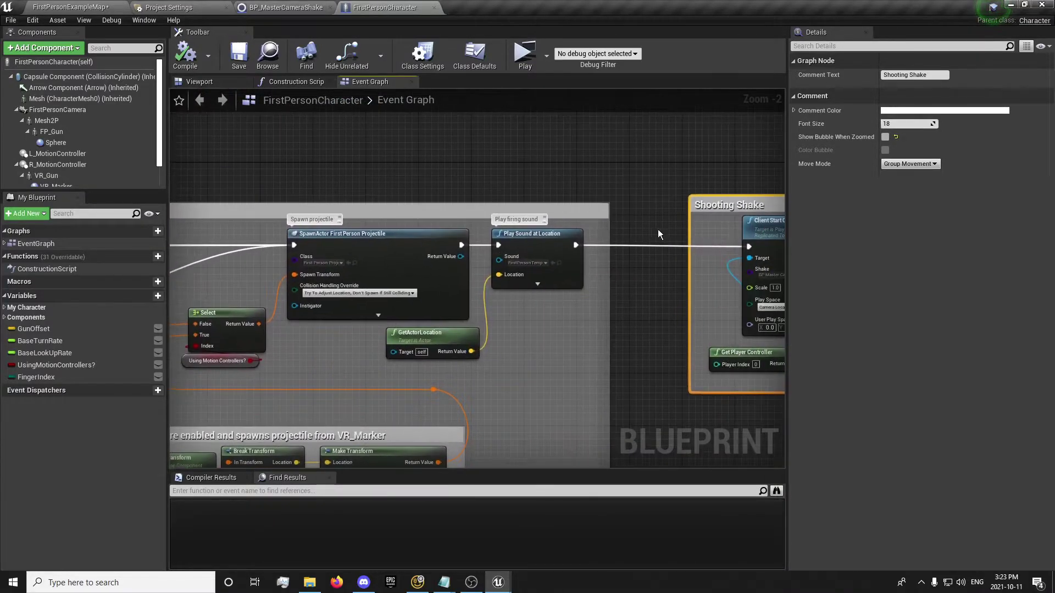
pyautogui.moveTo(658, 229); pyautogui.dragTo(432, 222, button='right')
pyautogui.click(418, 196)
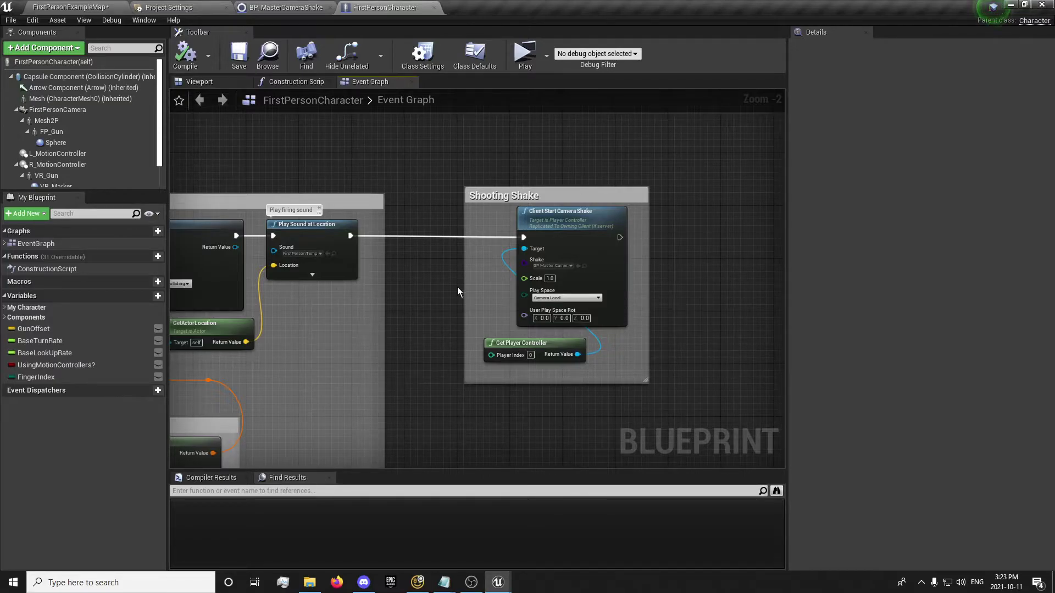
pyautogui.moveTo(457, 286); pyautogui.dragTo(406, 289, button='right')
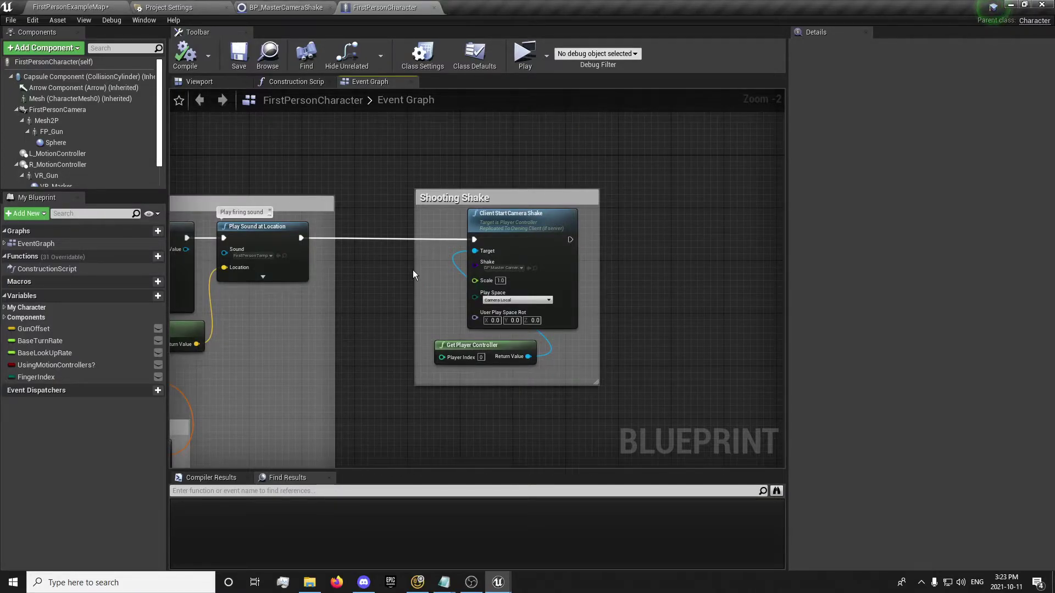
pyautogui.moveTo(397, 276); pyautogui.dragTo(401, 295, button='right')
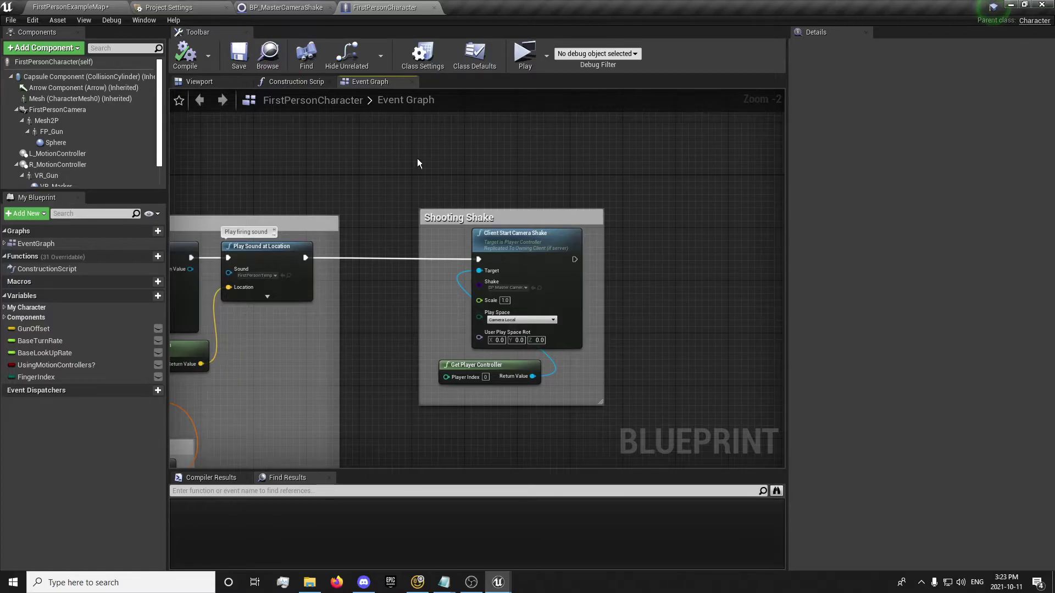
# - Play FirstPersonExampleMap and fire repeatedly around the arena to check the shake without the firing animation
pyautogui.click(83, 7)
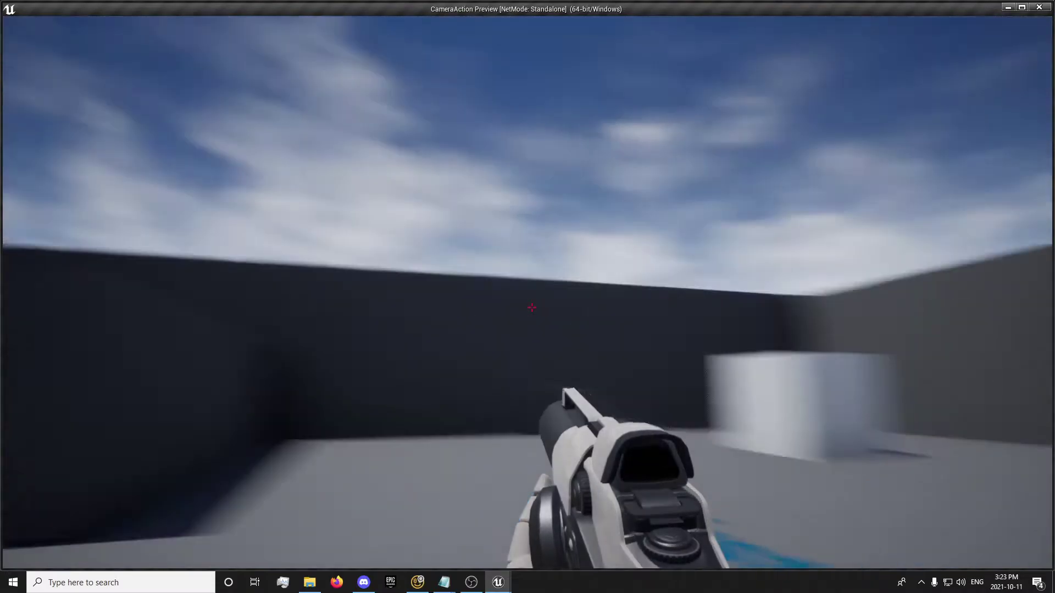
pyautogui.click(531, 307)
pyautogui.click(531, 307)
pyautogui.click(531, 307)
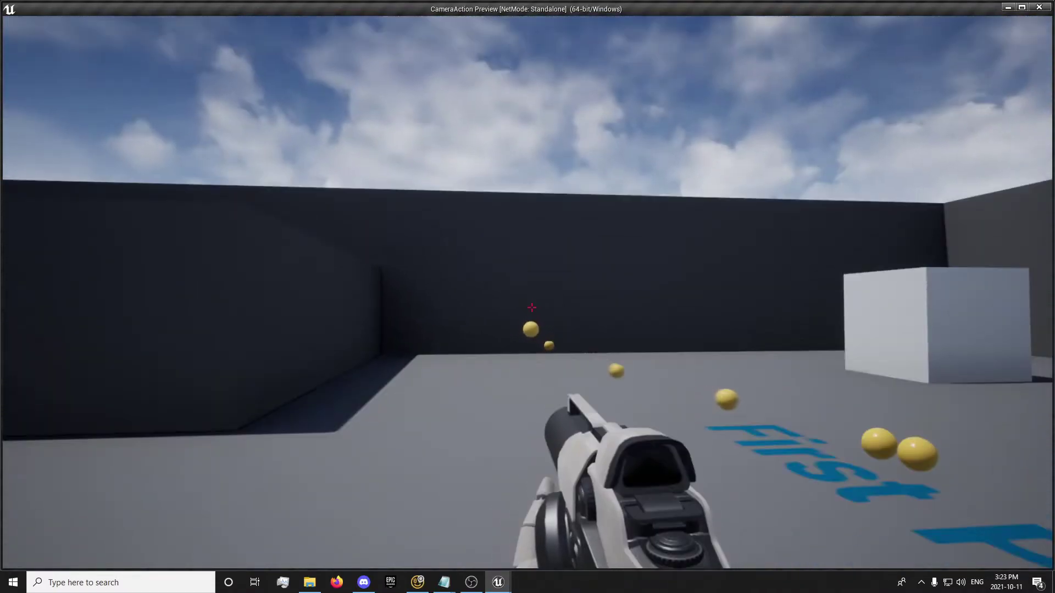
pyautogui.click(531, 308)
pyautogui.press('Escape')
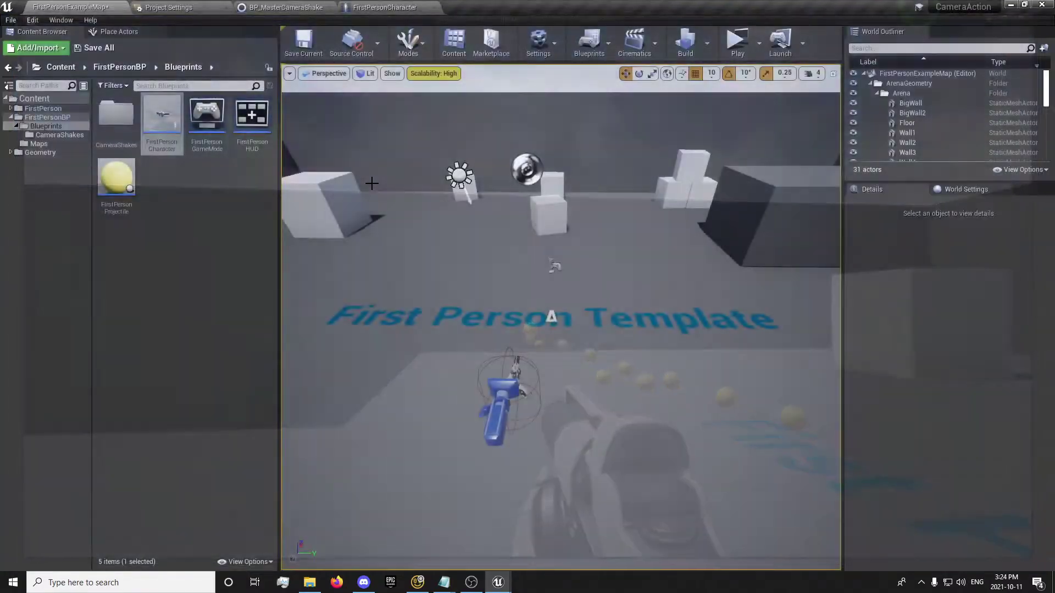
# - Set the Rot Oscillation Pitch Initial Offset to Zero in BP_MasterCameraShake and start a game preview to test it
pyautogui.click(302, 7)
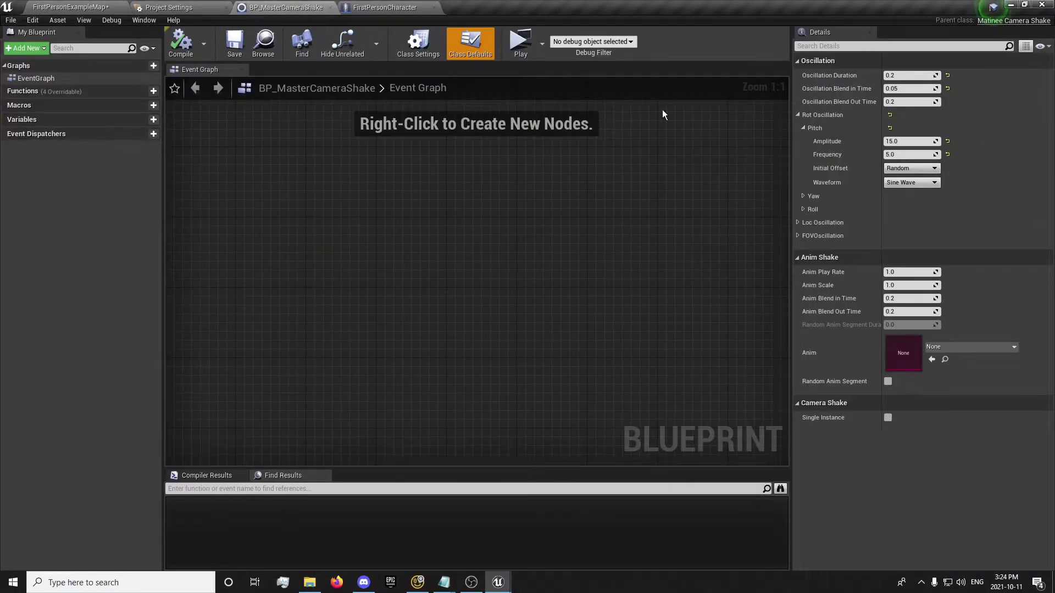
pyautogui.click(896, 169)
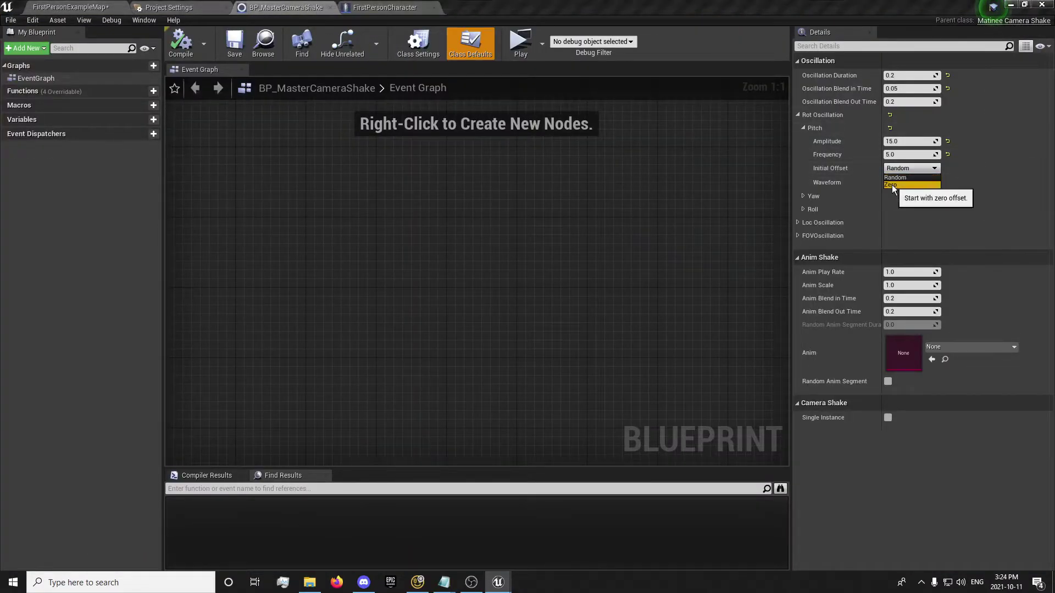
pyautogui.click(892, 185)
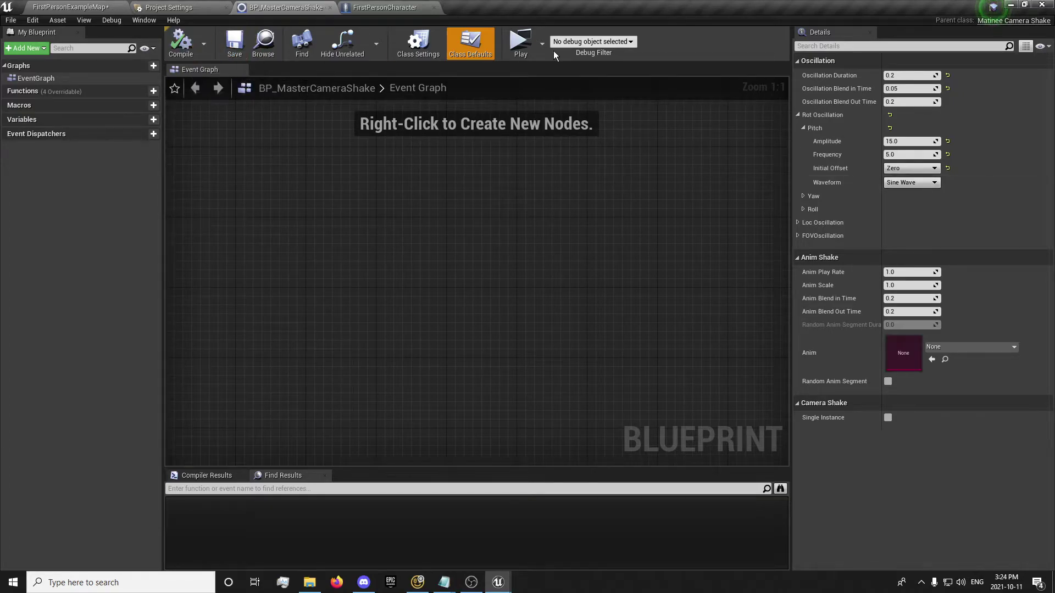
pyautogui.click(529, 47)
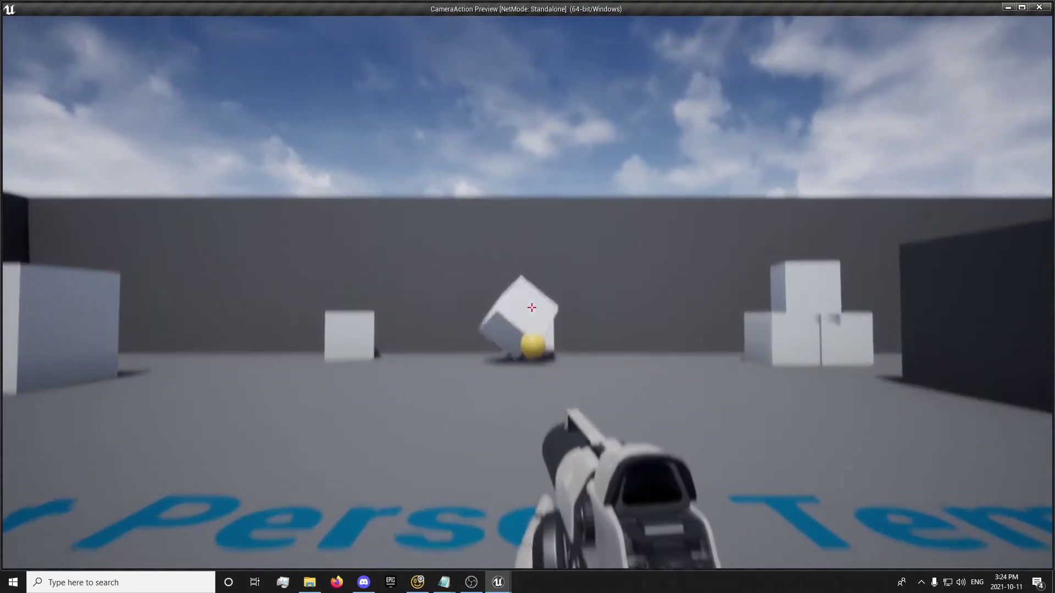
# - Fire the gun several times around the arena to check the shake with zero Pitch Initial Offset, and end the preview
pyautogui.click(531, 307)
pyautogui.click(531, 307)
pyautogui.click(532, 307)
pyautogui.click(531, 307)
pyautogui.click(531, 307)
pyautogui.click(531, 307)
pyautogui.click(531, 307)
pyautogui.click(531, 307)
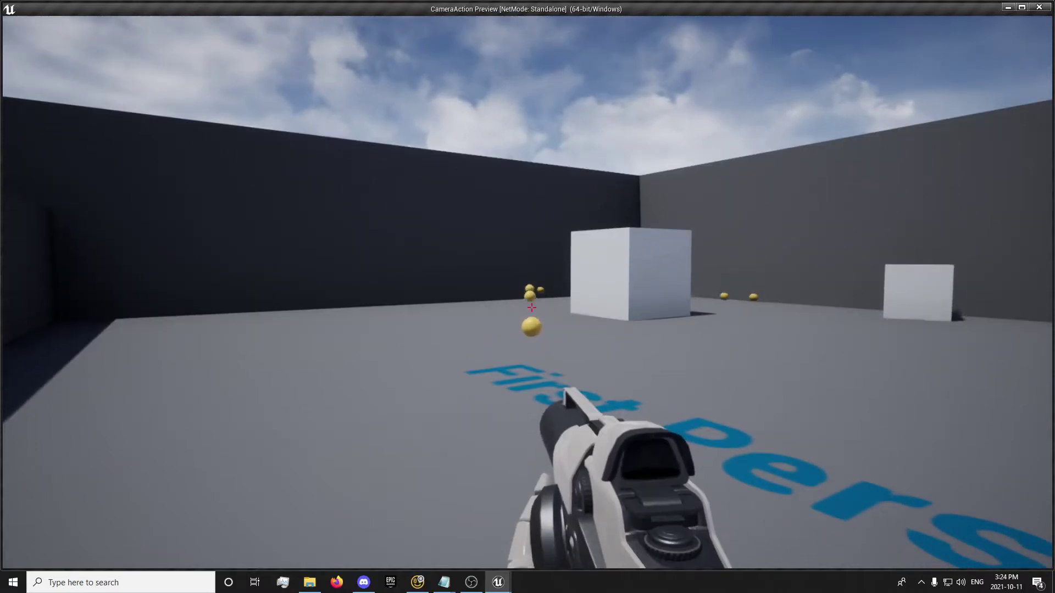
pyautogui.press('Escape')
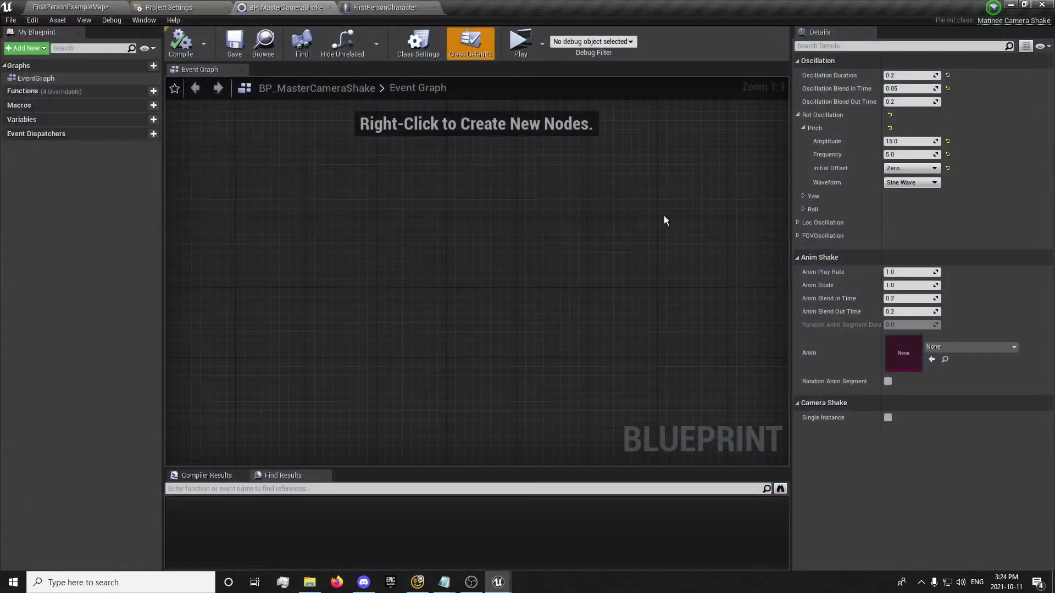
# - Set the Rot Oscillation Pitch Initial Offset to Random and its Waveform to Perlin Noise, and compile and save the blueprint
pyautogui.click(901, 182)
pyautogui.click(902, 183)
pyautogui.click(894, 168)
pyautogui.click(896, 178)
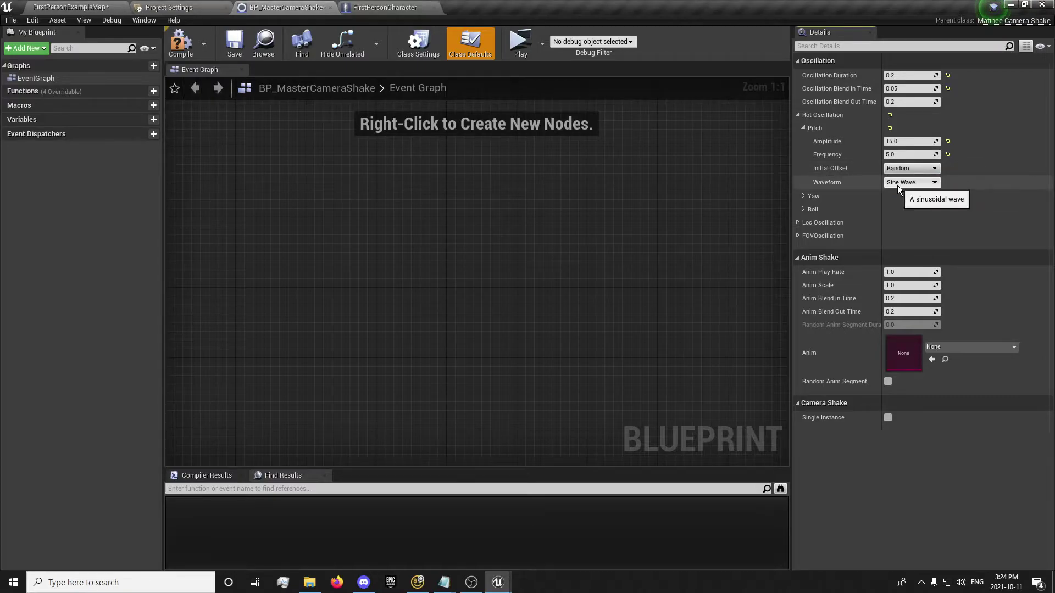
pyautogui.click(897, 186)
pyautogui.click(898, 197)
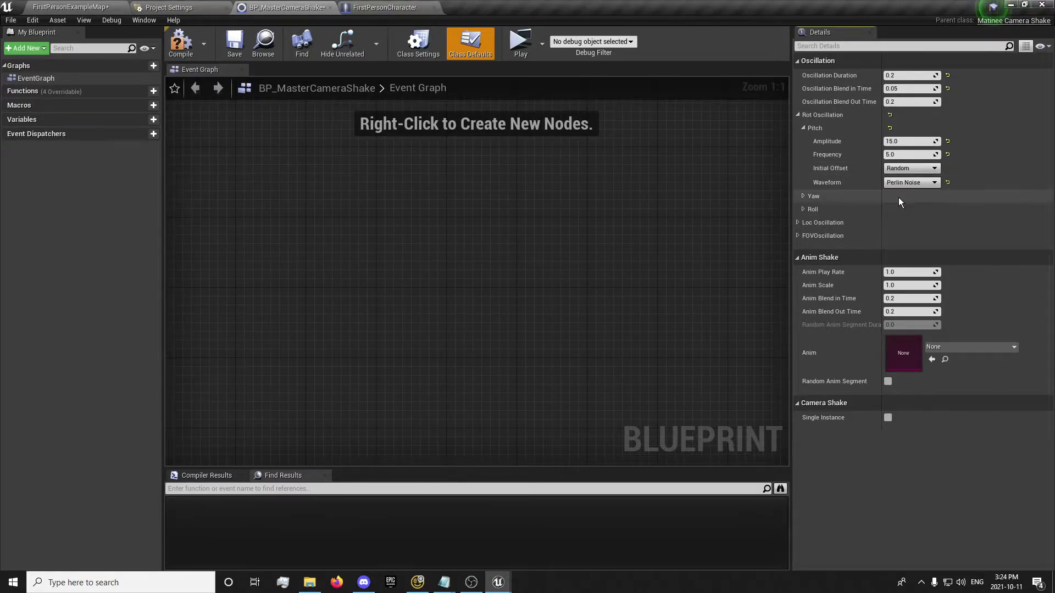
pyautogui.click(180, 43)
pyautogui.click(236, 44)
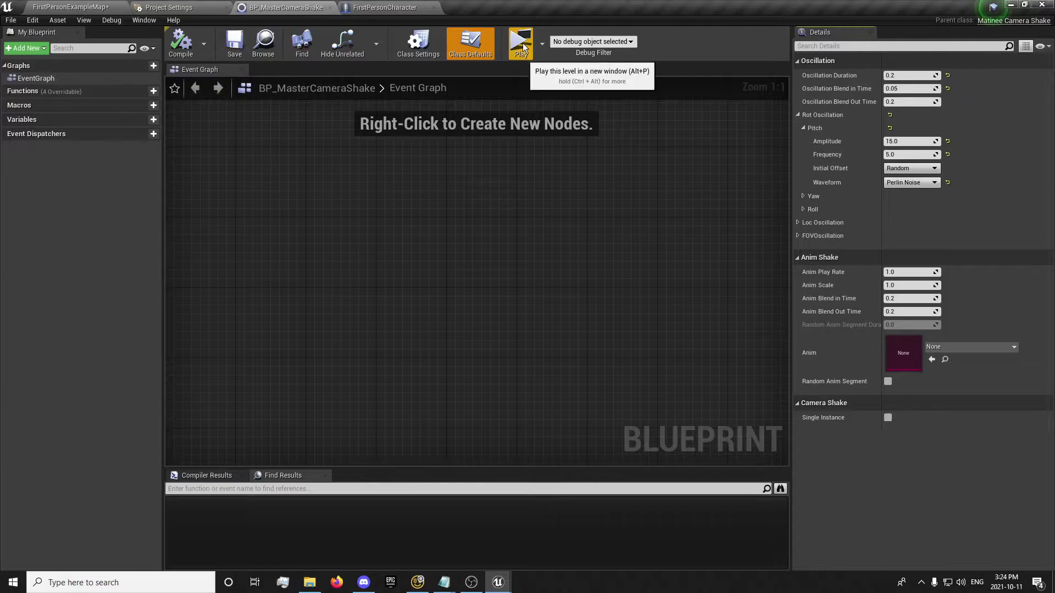
# - Run a game preview, fire repeatedly to check the Perlin Noise pitch shake, and end the preview
pyautogui.click(522, 42)
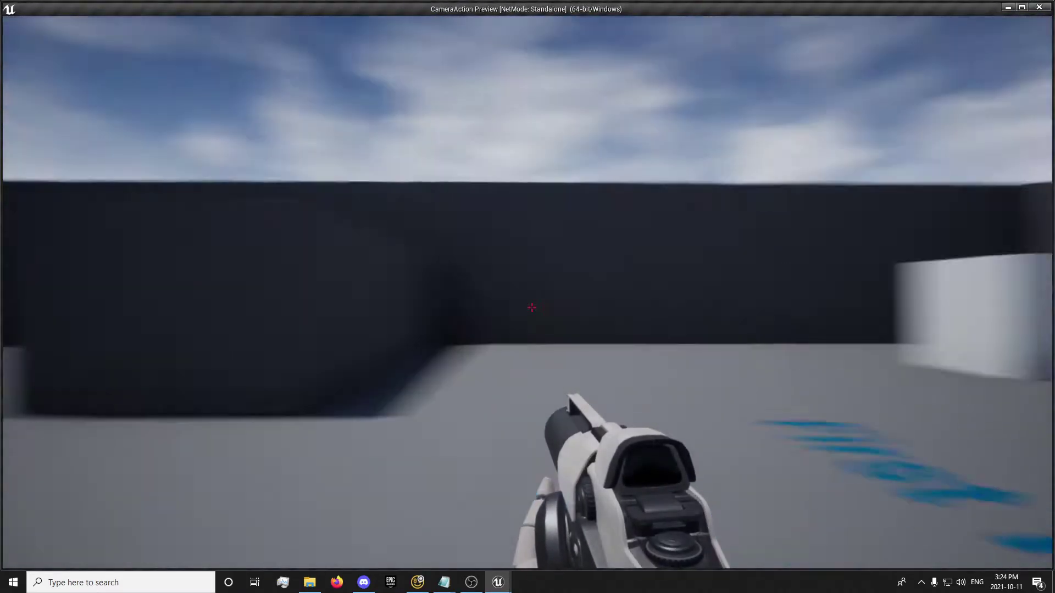
pyautogui.click(532, 307)
pyautogui.click(531, 308)
pyautogui.click(531, 307)
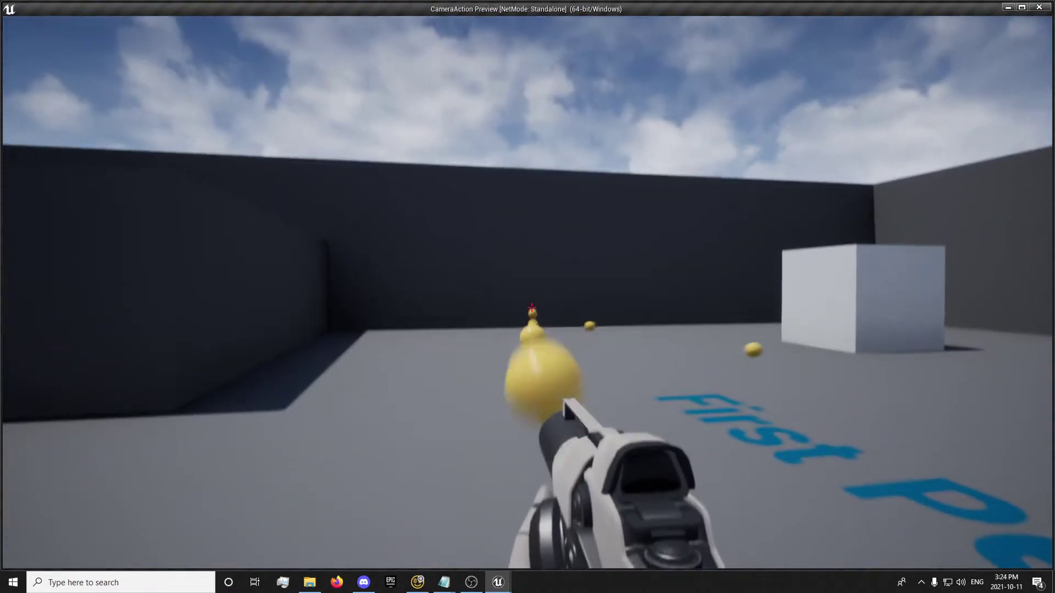
pyautogui.click(531, 308)
pyautogui.click(532, 308)
pyautogui.click(531, 307)
pyautogui.click(531, 307)
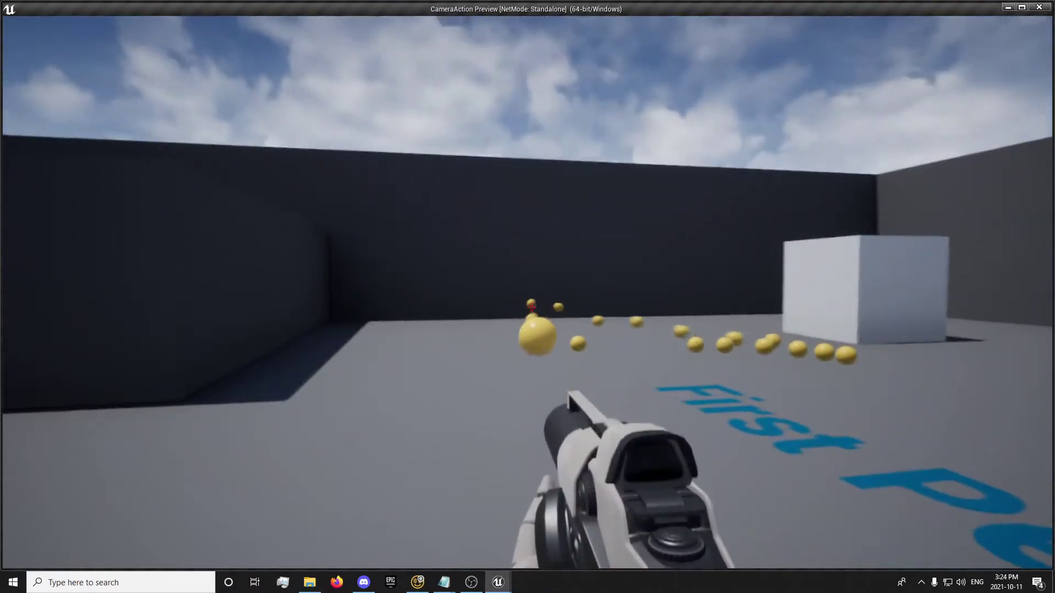
pyautogui.click(531, 307)
pyautogui.click(532, 306)
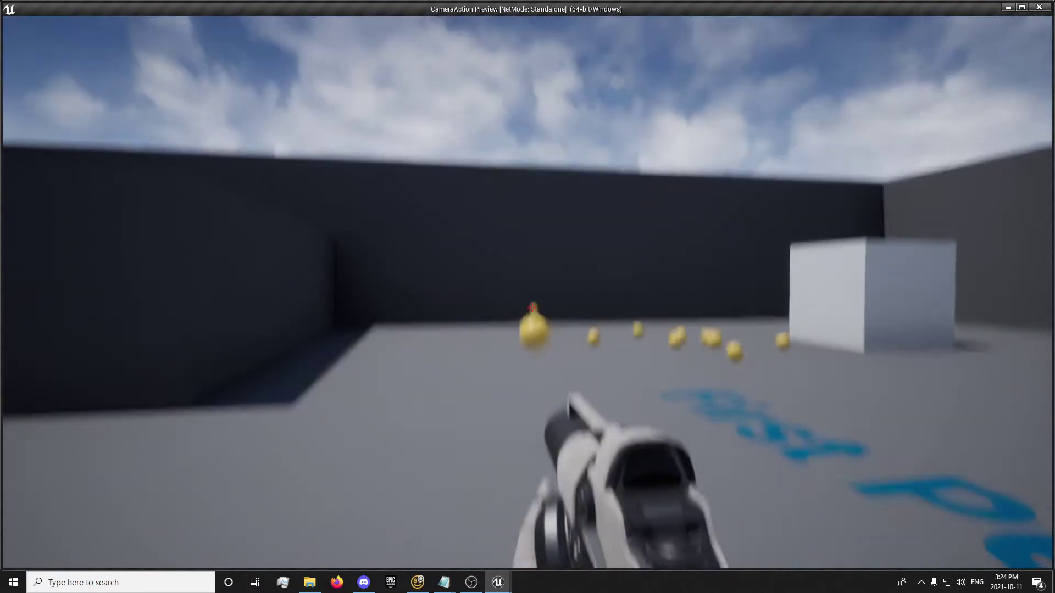
pyautogui.click(532, 307)
pyautogui.press('Escape')
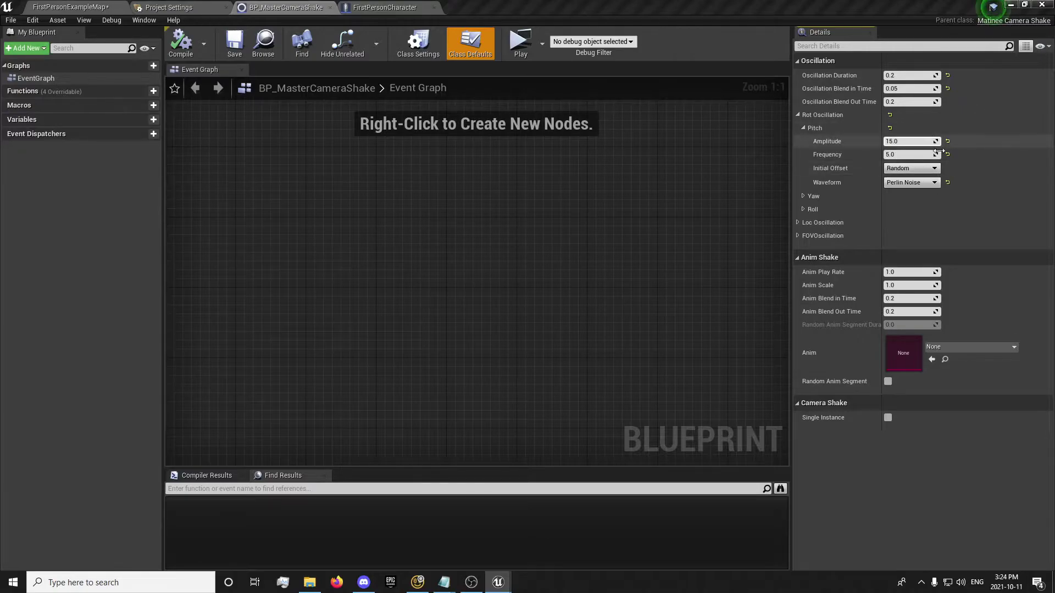
# - Set the Rot Oscillation Pitch Amplitude to 0.5, compile the blueprint, and start a game preview
pyautogui.click(913, 142)
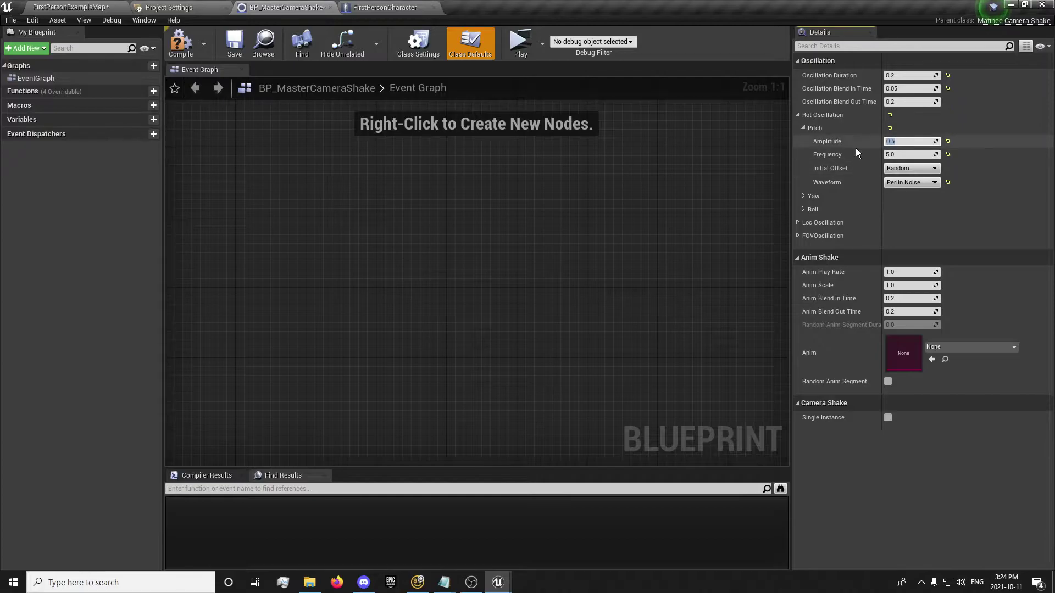
pyautogui.click(188, 39)
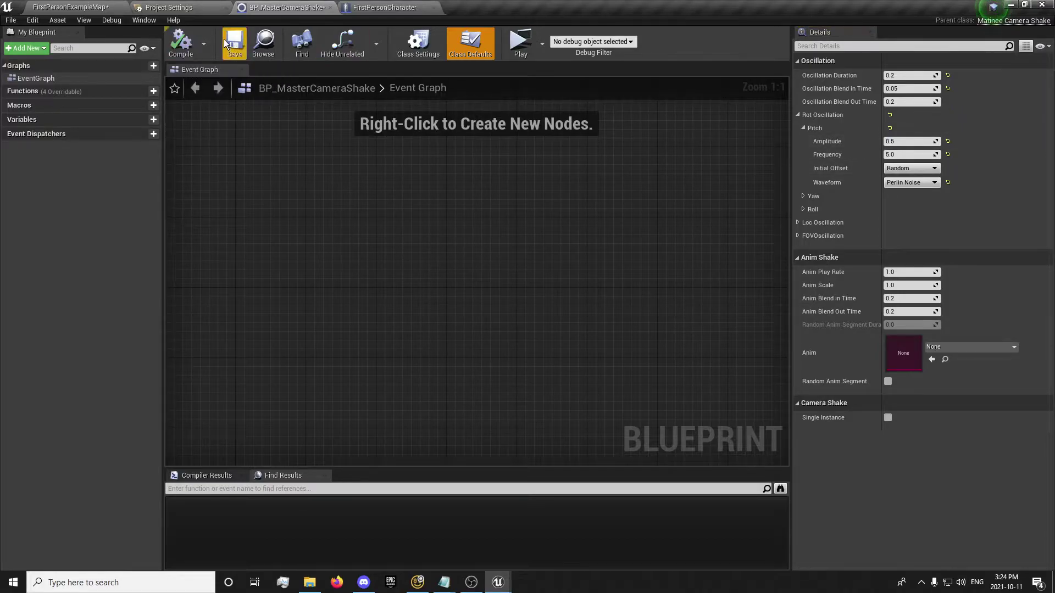
pyautogui.click(522, 44)
# - Fire repeatedly at the cubes to check the shake at 0.5 Pitch Amplitude, and end the preview
pyautogui.click(531, 308)
pyautogui.click(532, 308)
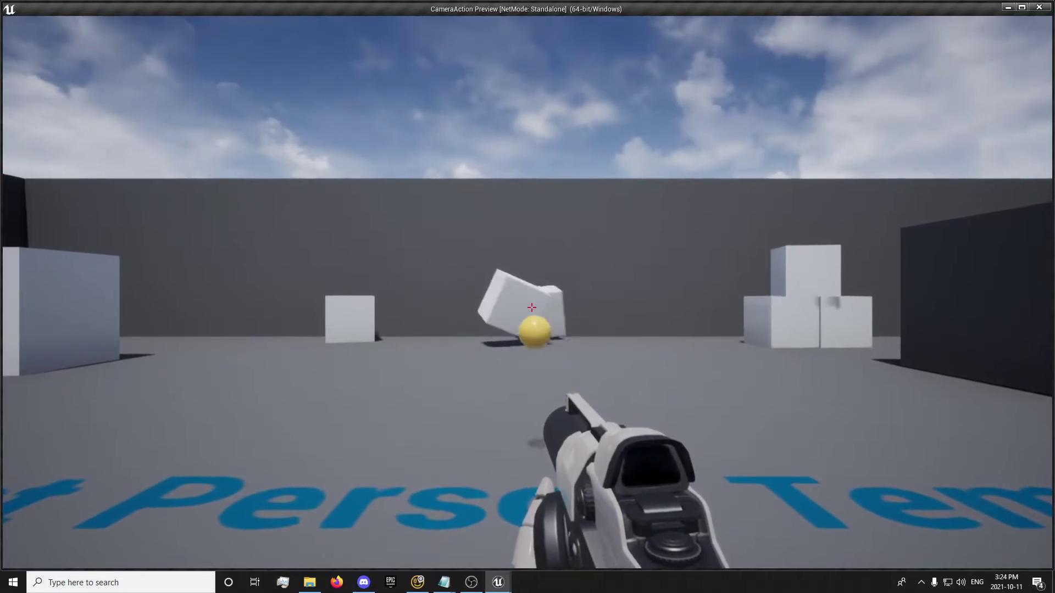
pyautogui.click(532, 308)
pyautogui.click(532, 308)
pyautogui.click(532, 308)
pyautogui.click(532, 307)
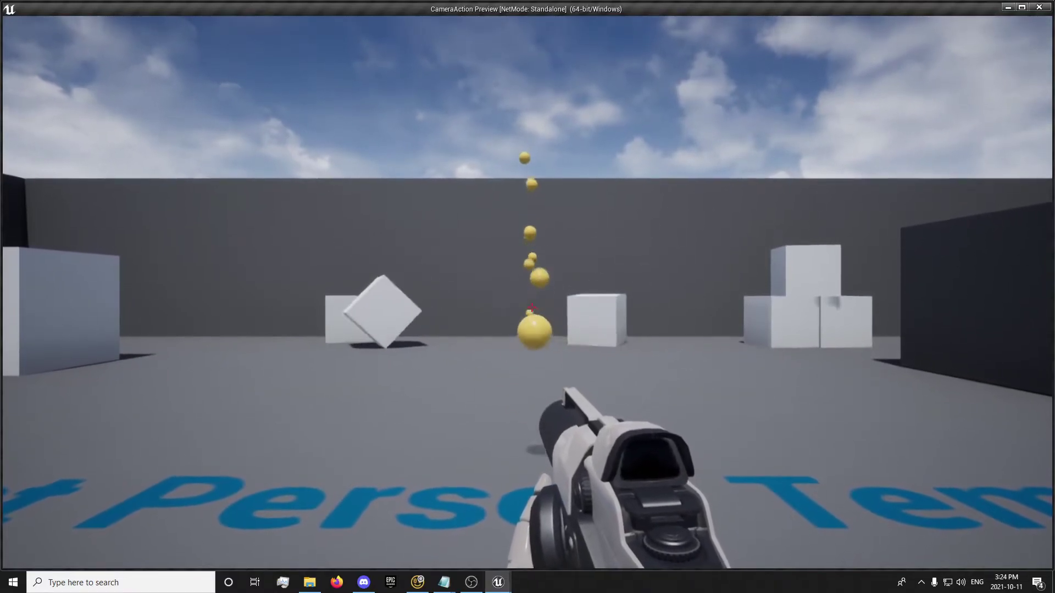
pyautogui.click(531, 307)
pyautogui.click(532, 308)
pyautogui.click(532, 308)
pyautogui.press('Escape')
pyautogui.press('Escape')
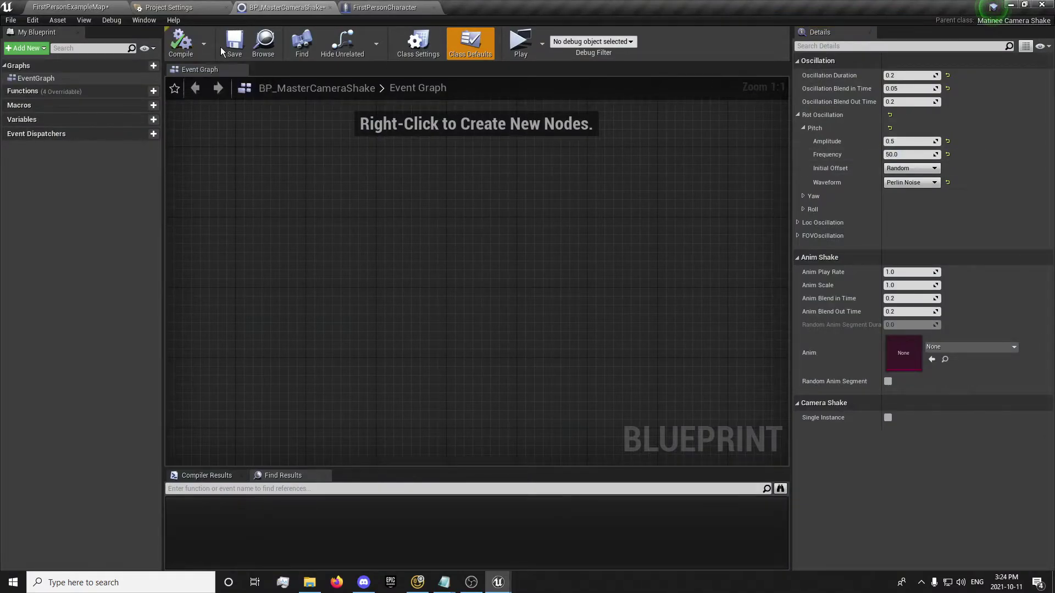
# - Run a game preview, fire several shots to check the shake at a Pitch Frequency of 50, and end the preview
pyautogui.click(519, 45)
pyautogui.click(500, 164)
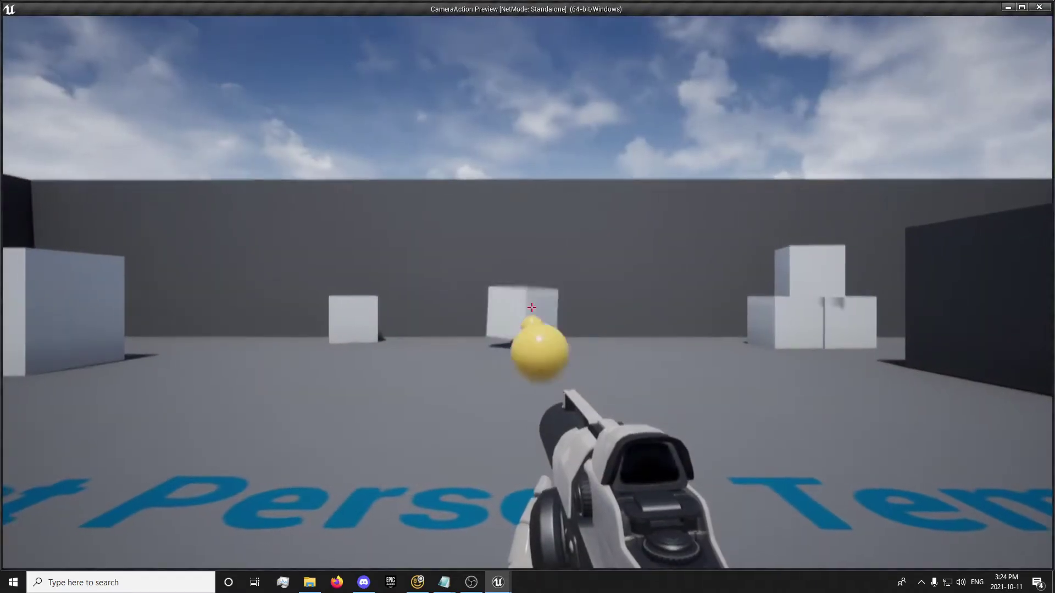
pyautogui.click(532, 307)
pyautogui.click(532, 307)
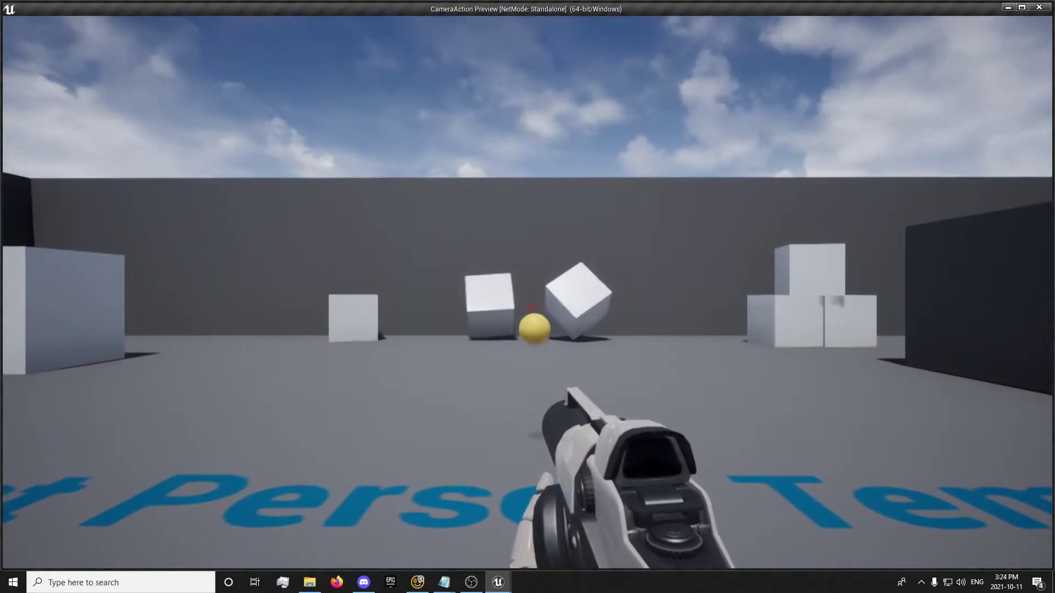
pyautogui.click(532, 307)
pyautogui.click(531, 307)
pyautogui.click(531, 307)
pyautogui.press('Escape')
pyautogui.press('Escape')
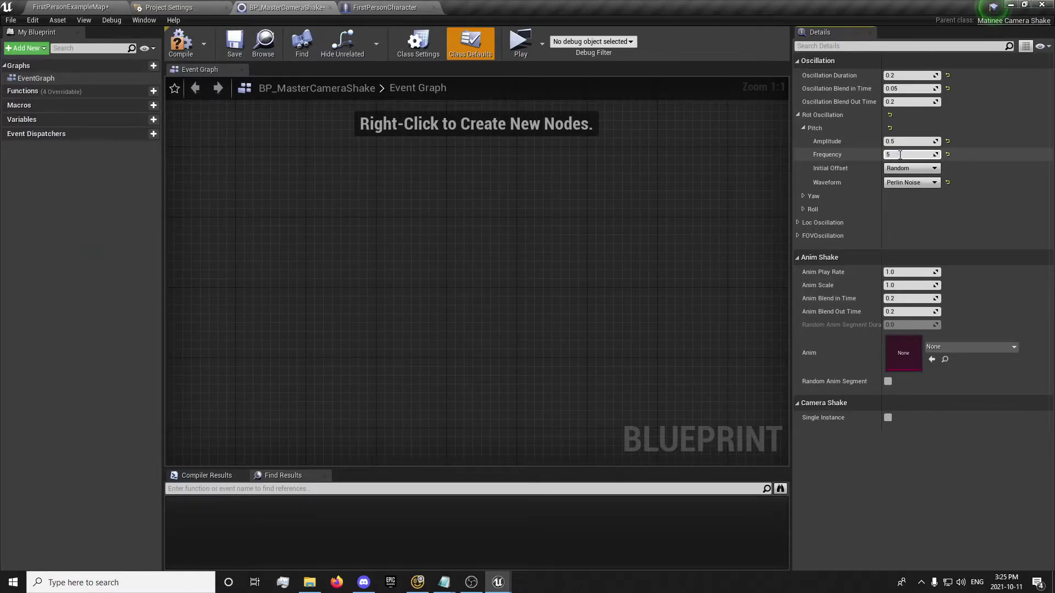
# - Set the Rot Oscillation Yaw to Amplitude 0.2, Frequency 5 and Perlin Noise Waveform
pyautogui.click(802, 197)
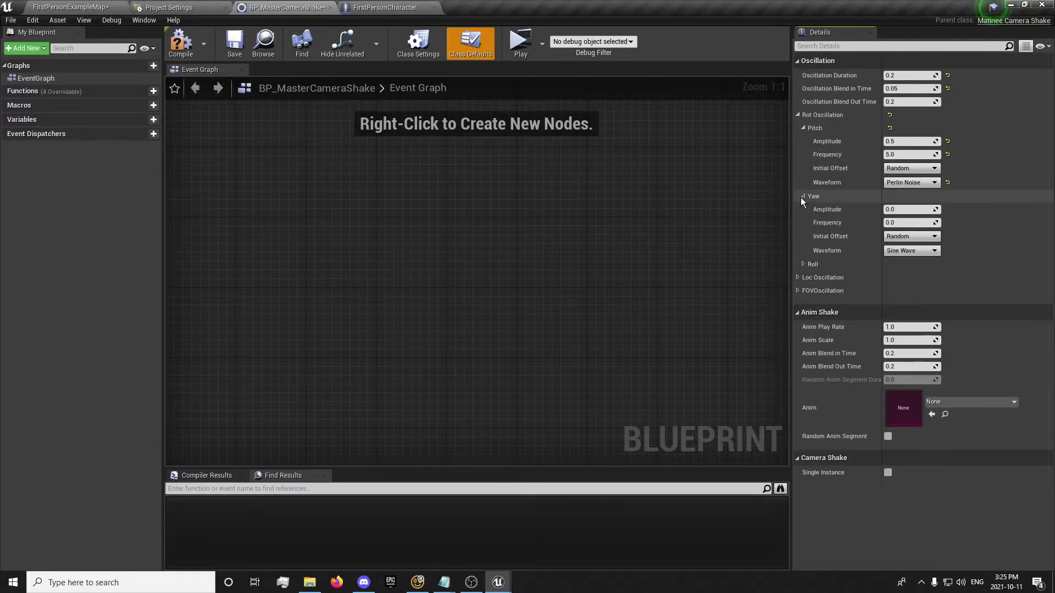
pyautogui.click(802, 265)
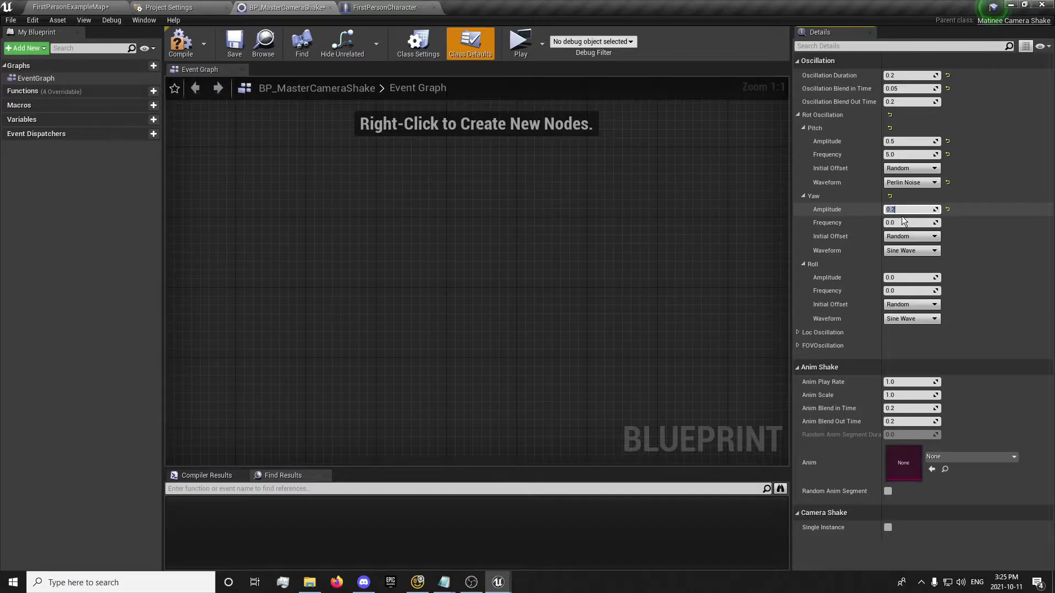
pyautogui.click(901, 218)
pyautogui.write('5')
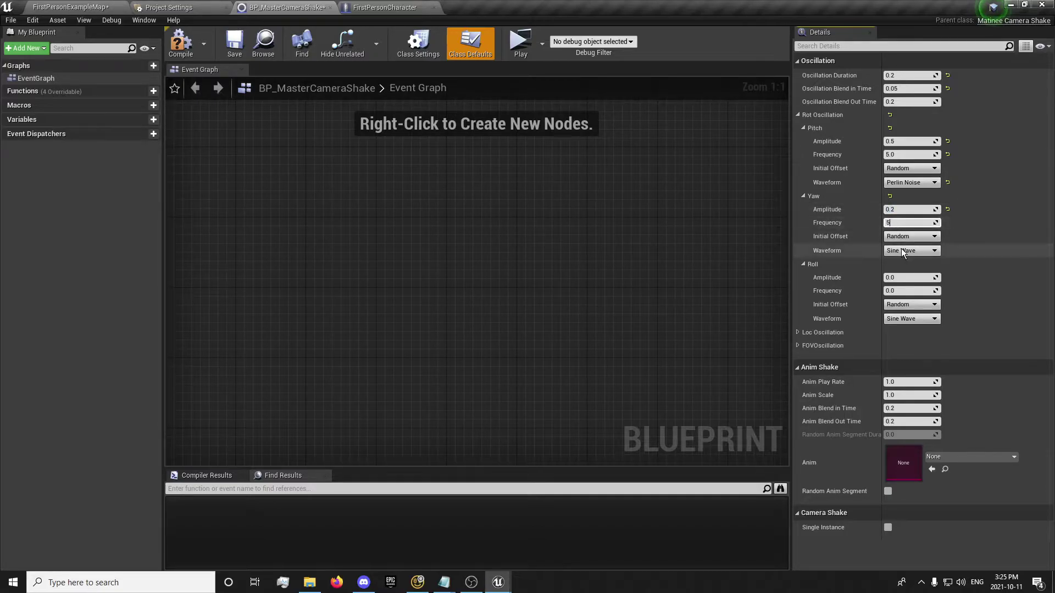
pyautogui.click(907, 250)
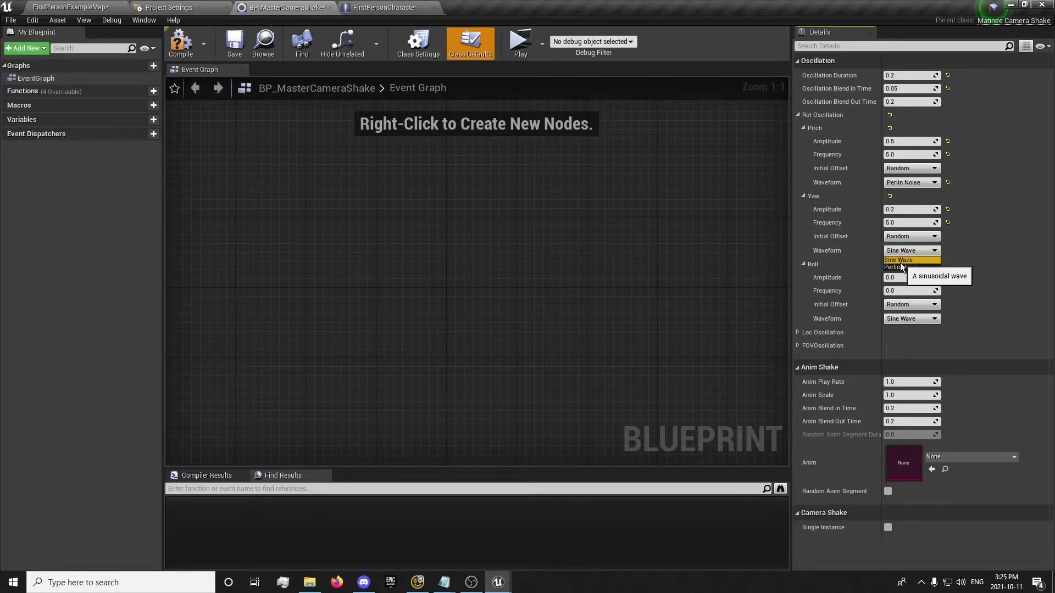
pyautogui.click(901, 263)
# - Set the Rot Oscillation Roll to Perlin Noise Waveform, Amplitude 0.2 and Frequency 5, and compile the blueprint
pyautogui.click(910, 319)
pyautogui.click(906, 344)
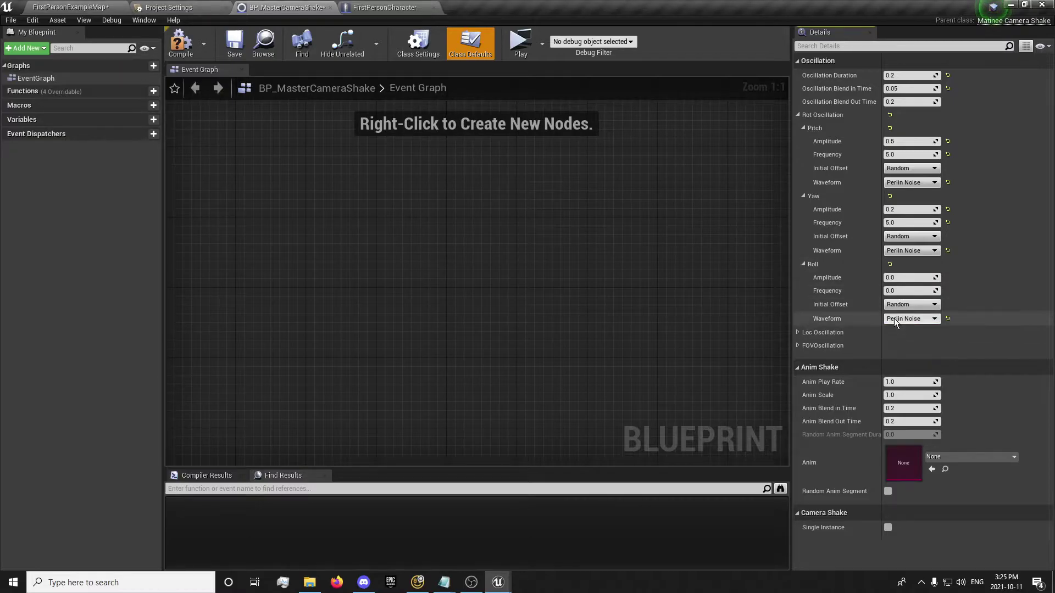
pyautogui.click(897, 278)
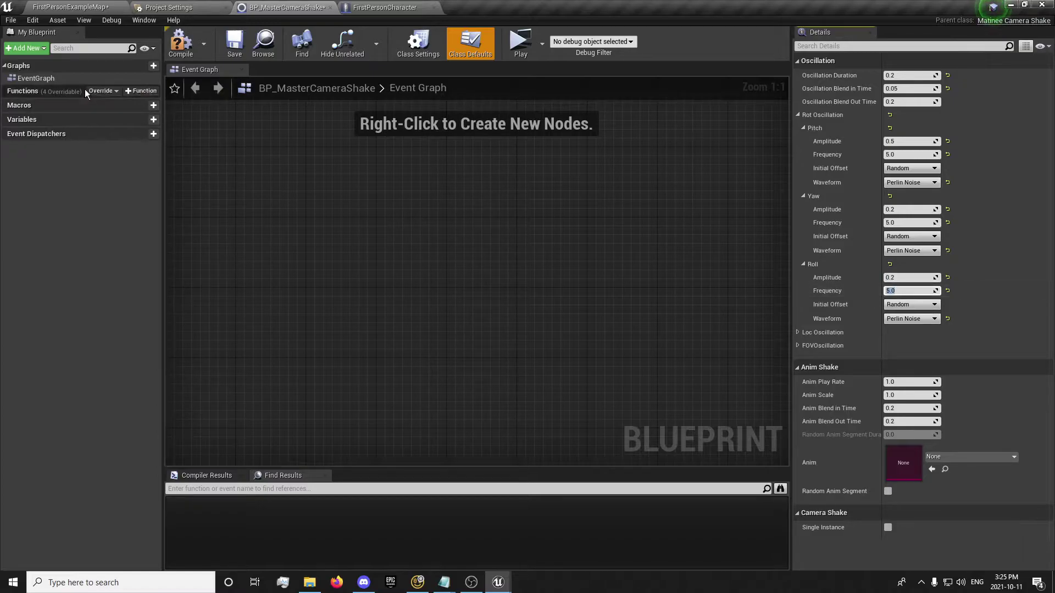
pyautogui.click(181, 44)
# - Play FirstPersonExampleMap, fire repeatedly to check the combined pitch, yaw and roll shake, and end the preview
pyautogui.click(83, 7)
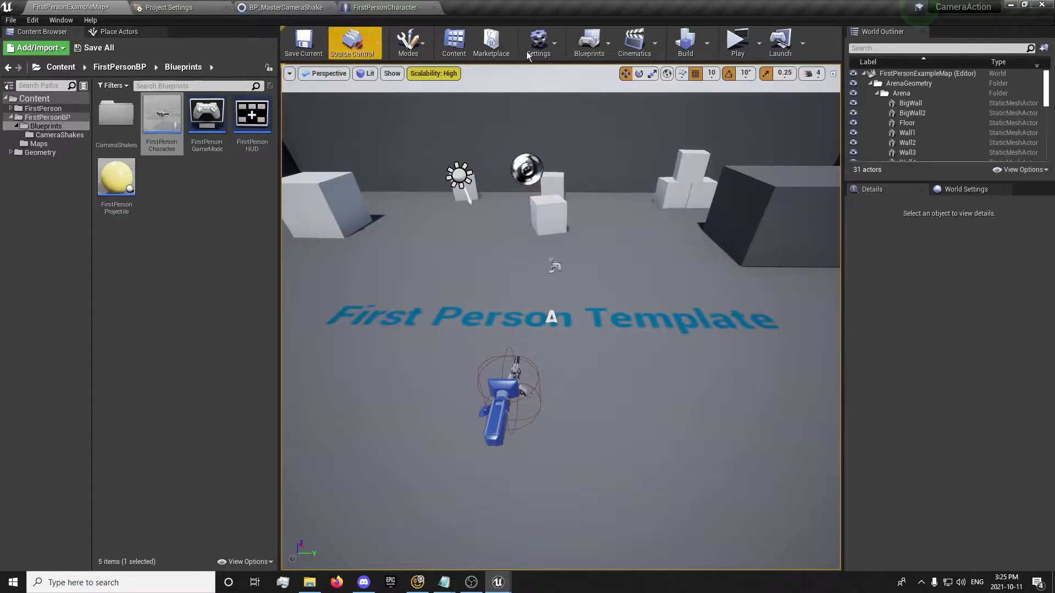
pyautogui.click(736, 42)
pyautogui.click(531, 307)
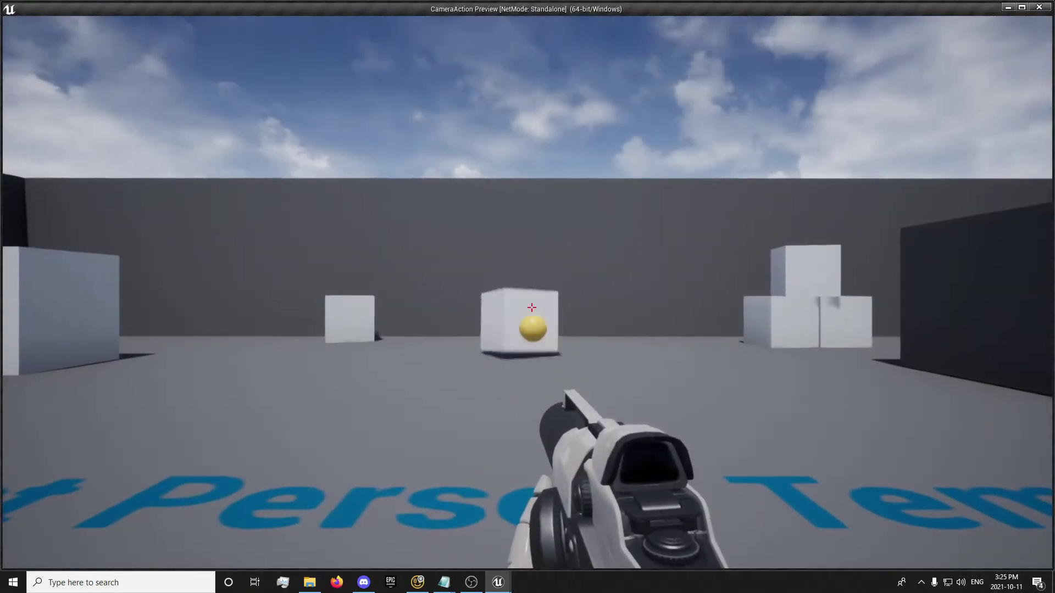
pyautogui.click(532, 307)
pyautogui.click(531, 308)
pyautogui.click(531, 308)
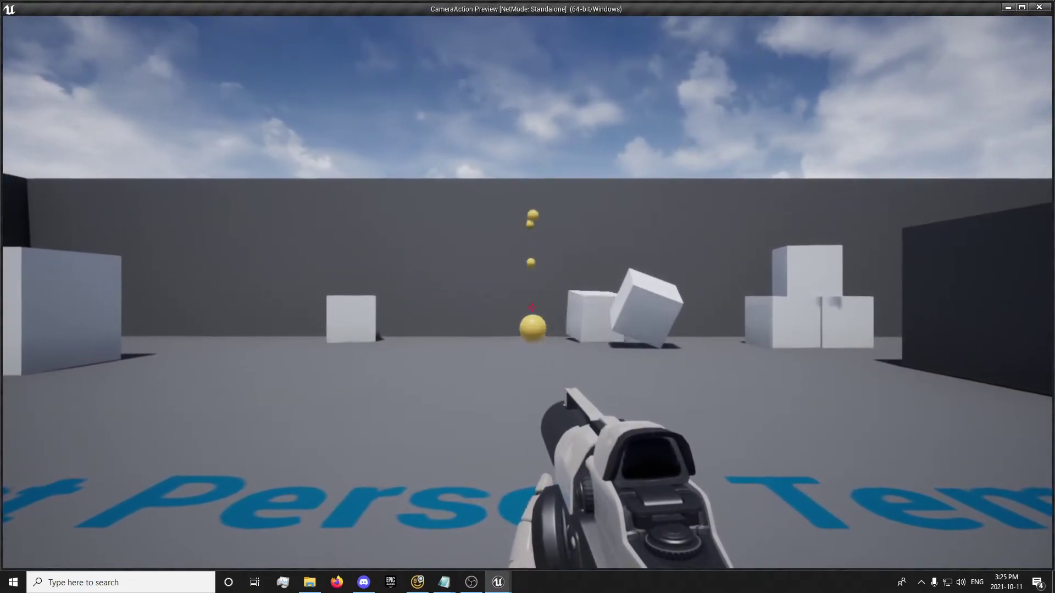
pyautogui.click(531, 308)
pyautogui.click(532, 307)
pyautogui.click(531, 308)
pyautogui.click(531, 308)
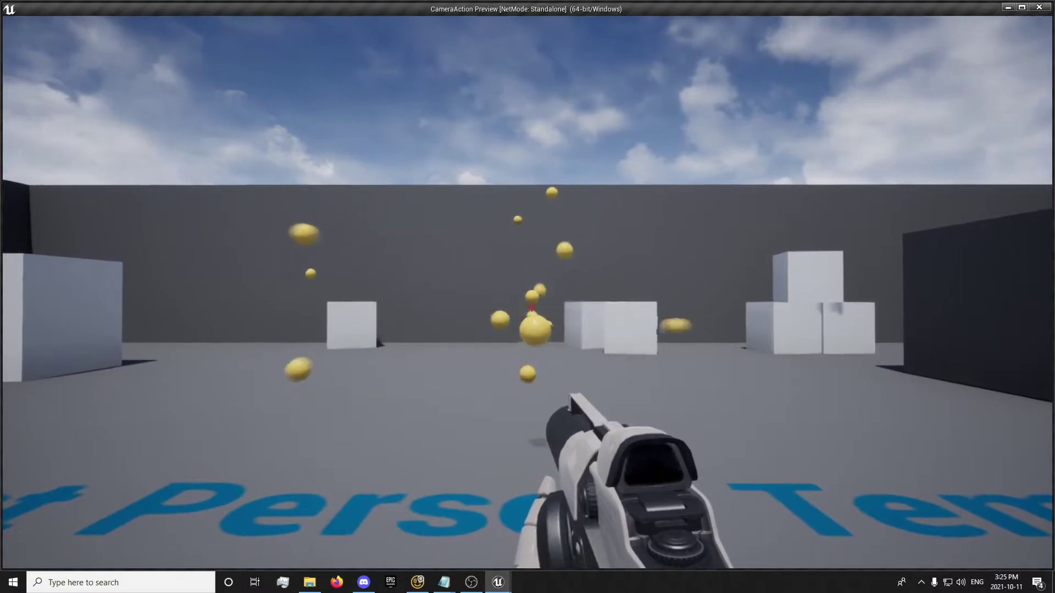
pyautogui.click(531, 308)
pyautogui.click(532, 308)
pyautogui.click(532, 308)
pyautogui.click(531, 308)
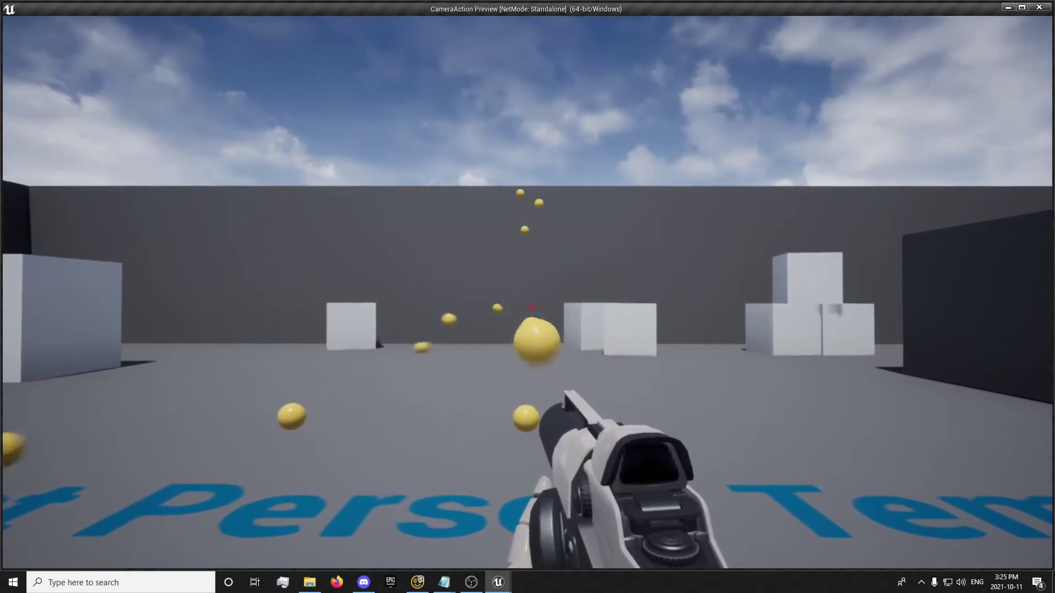
pyautogui.click(531, 308)
pyautogui.click(531, 307)
pyautogui.press('Escape')
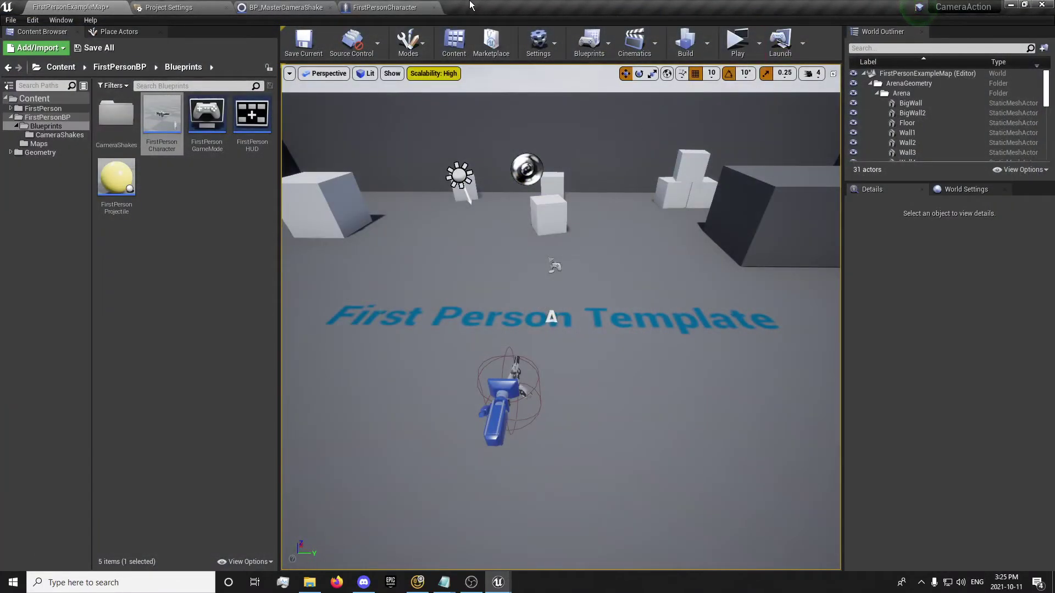
# - Return to BP_MasterCameraShake, collapse the Pitch, Yaw and Roll settings, and expand the X settings of Loc Oscillation
pyautogui.click(385, 7)
pyautogui.click(262, 6)
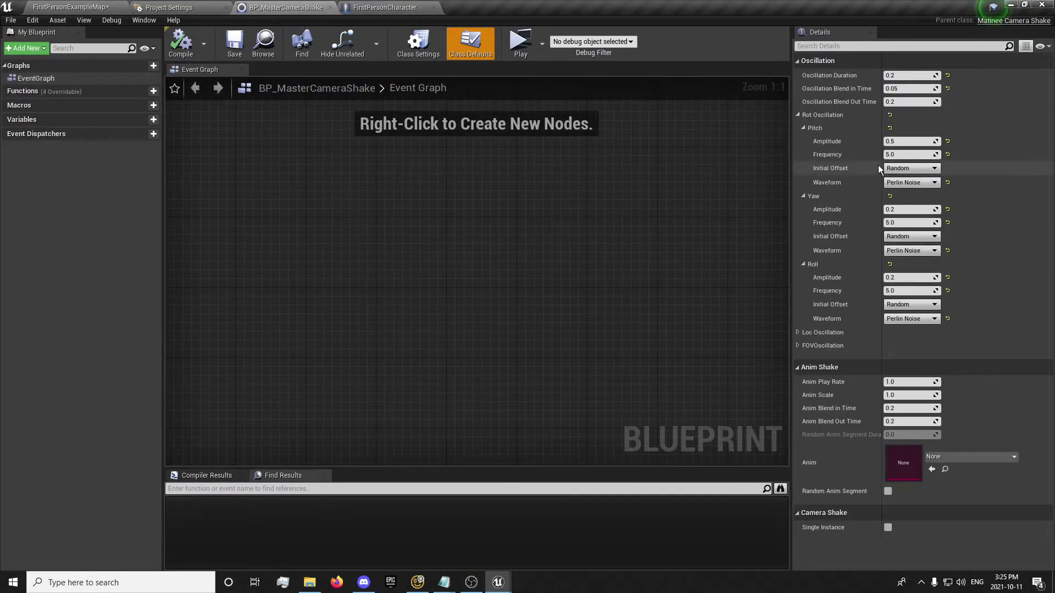
pyautogui.click(802, 196)
pyautogui.click(803, 129)
pyautogui.click(803, 155)
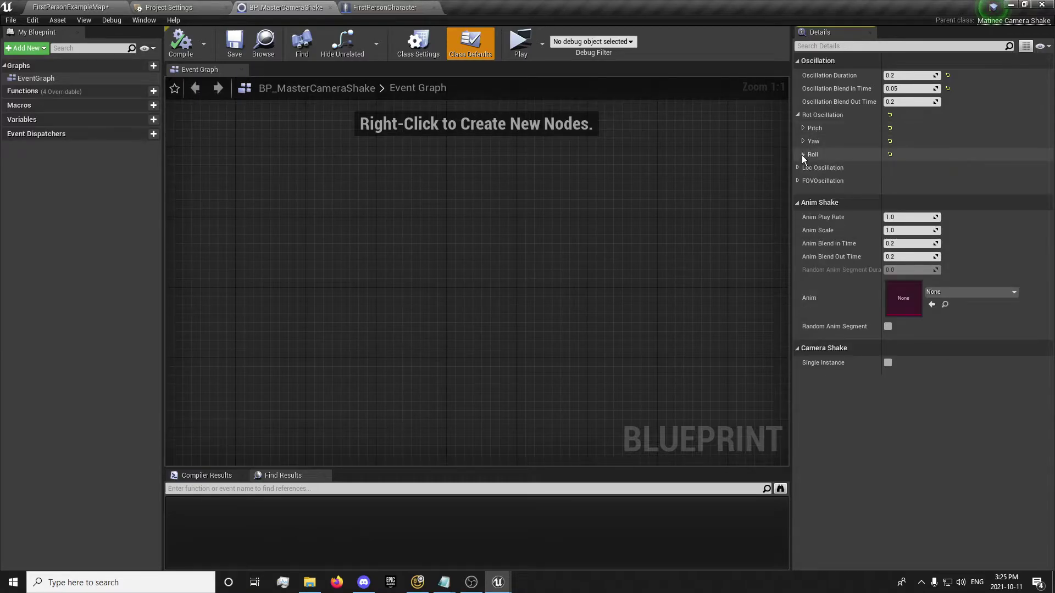
pyautogui.click(798, 168)
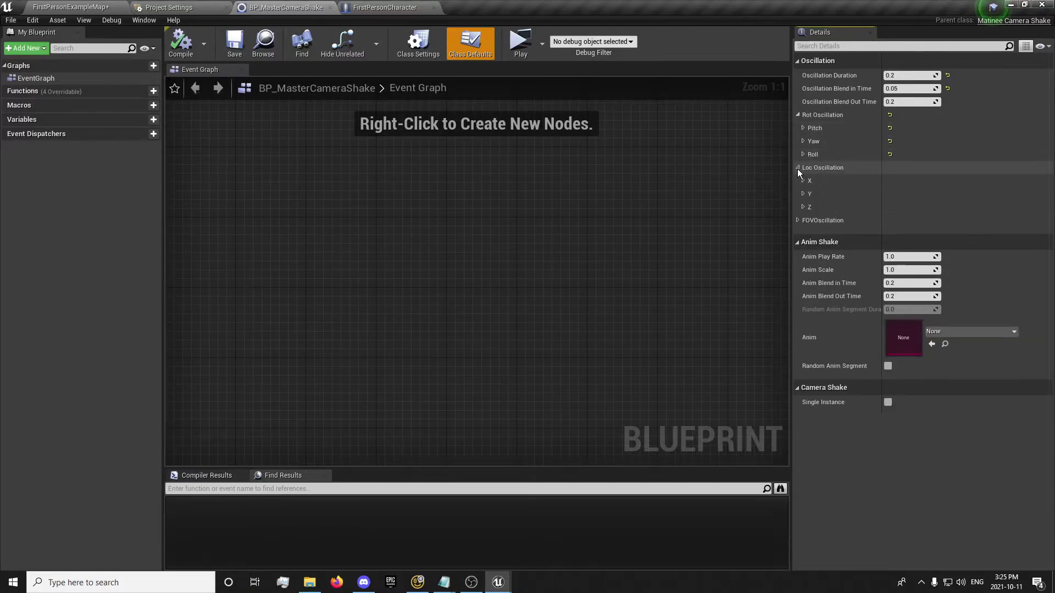
pyautogui.click(803, 181)
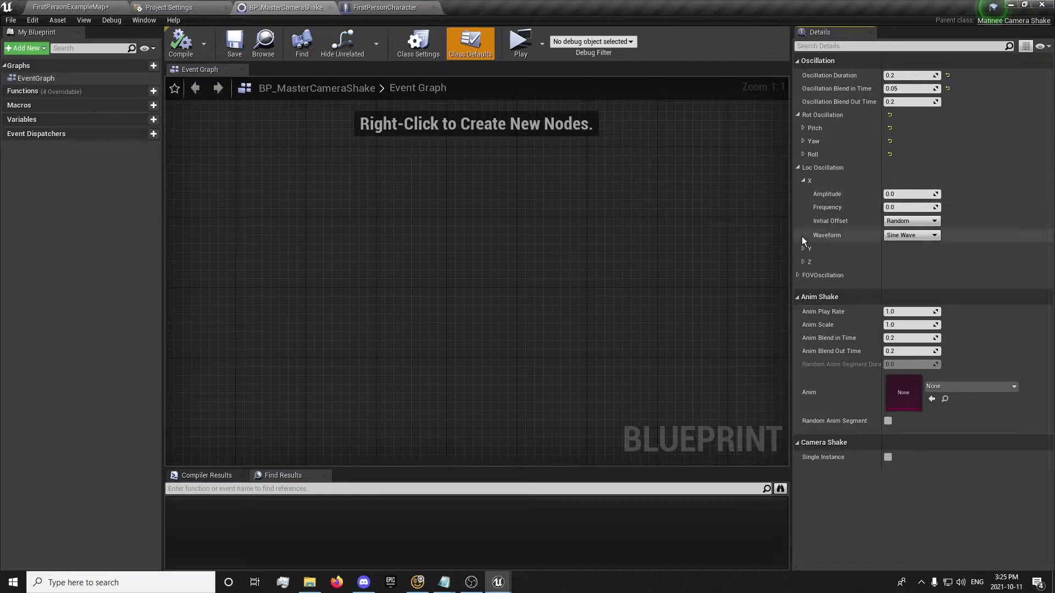
# - Set the Rot Oscillation Roll Amplitude to 25
pyautogui.click(803, 155)
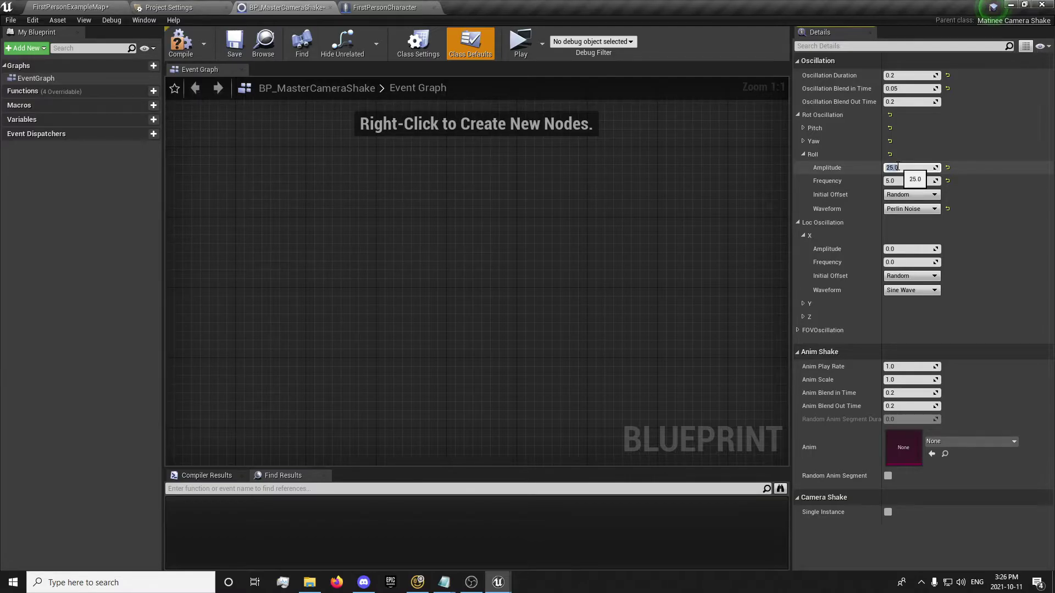
# - Compile and save the blueprint, play the level while firing to check the exaggerated roll shake, and end the preview
pyautogui.click(181, 44)
pyautogui.click(234, 44)
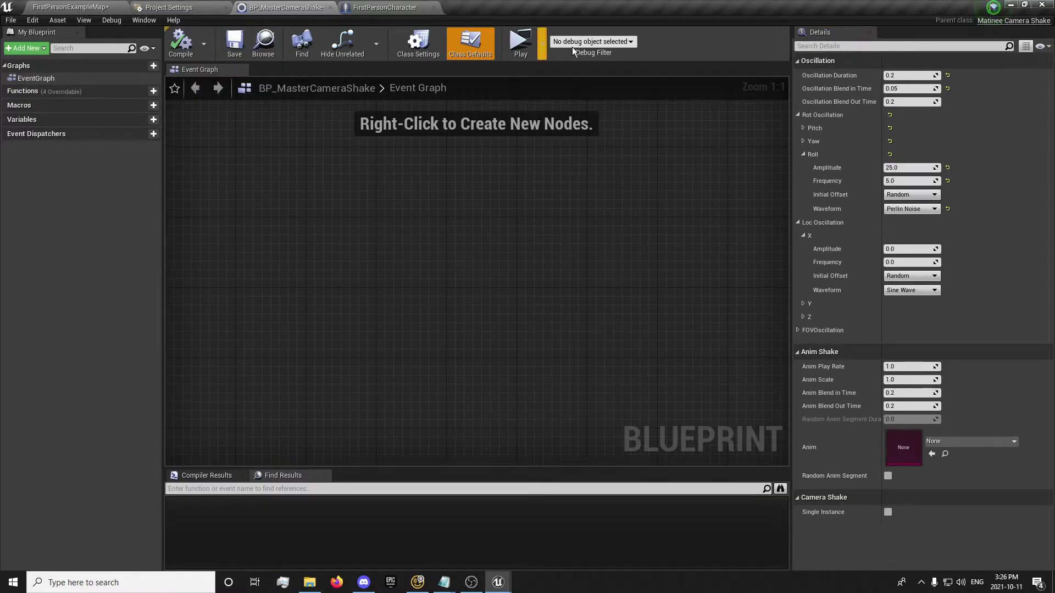
pyautogui.click(521, 44)
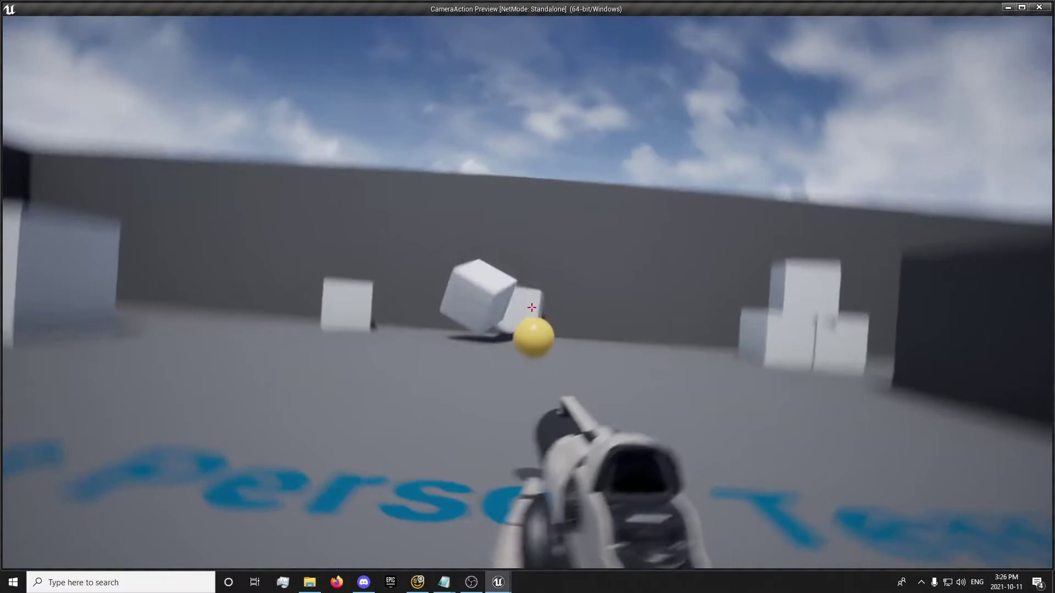
pyautogui.press('Escape')
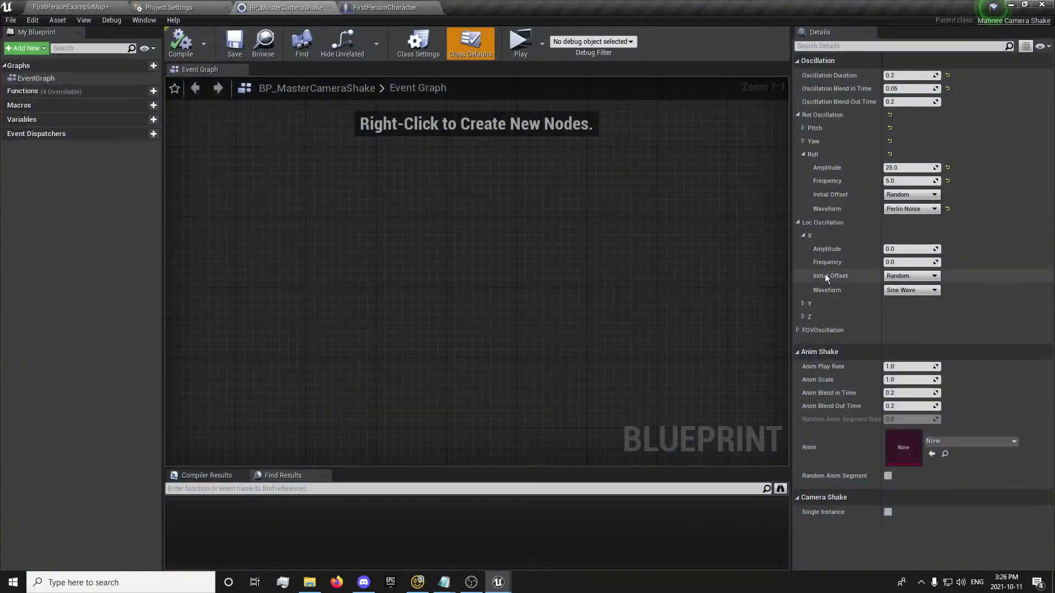
# - Set the Rot Oscillation Roll Amplitude to 0.2, compile the blueprint, and collapse the Roll settings
pyautogui.click(898, 168)
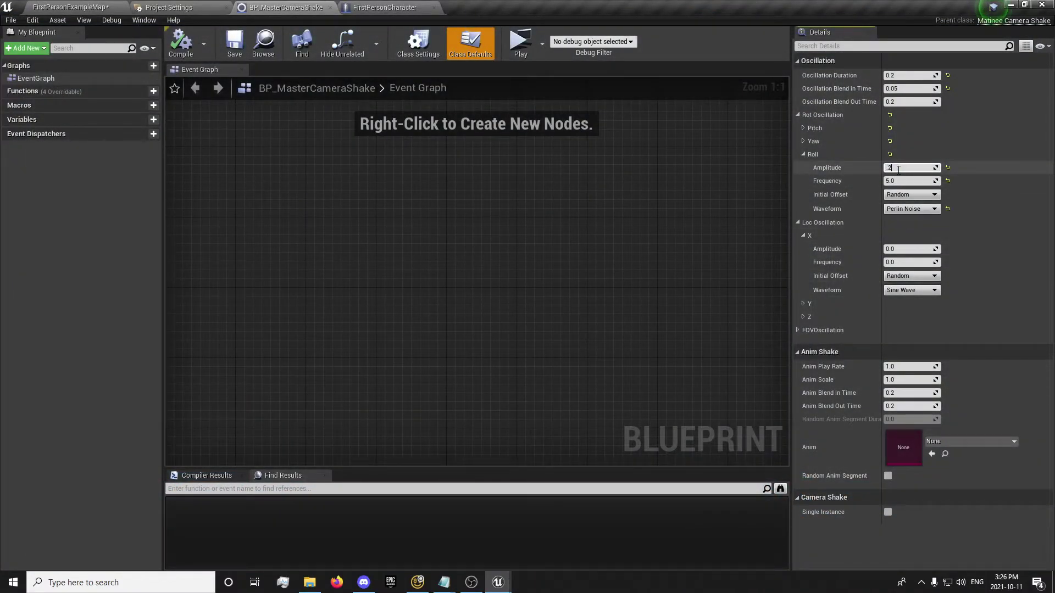
pyautogui.click(181, 41)
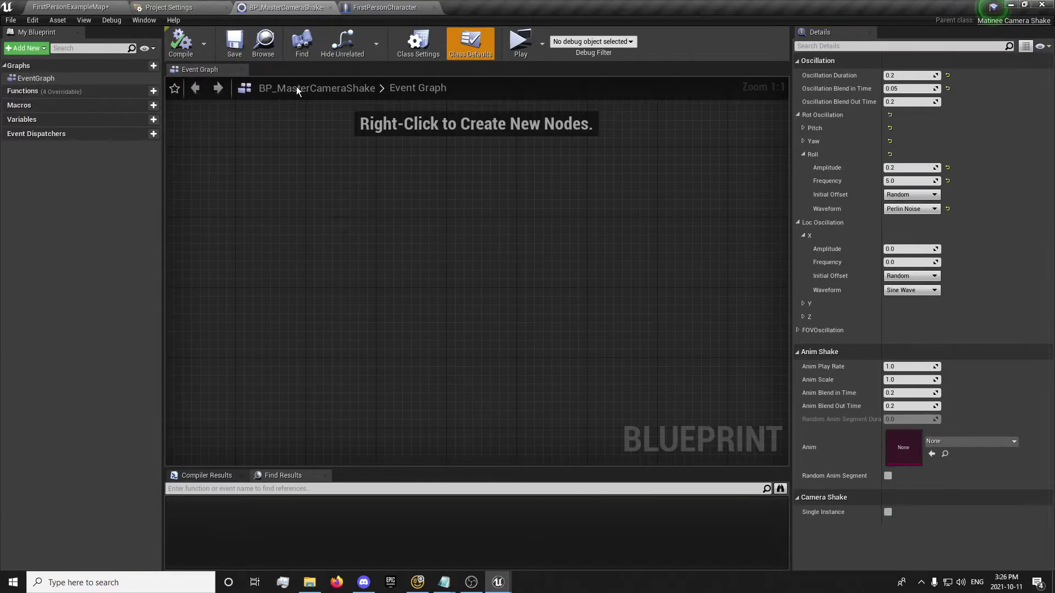
pyautogui.click(798, 223)
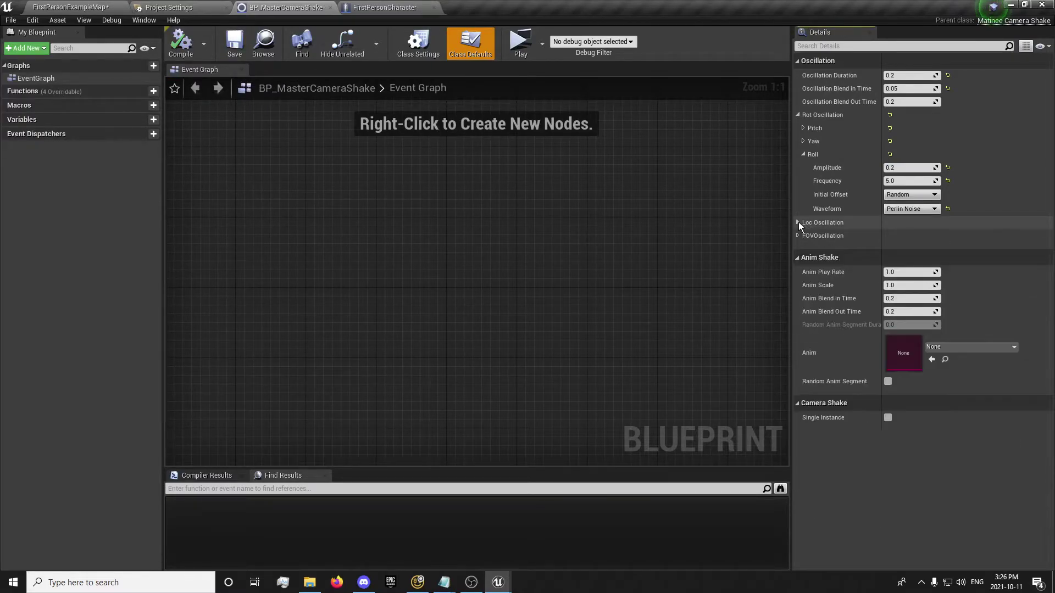
pyautogui.click(804, 155)
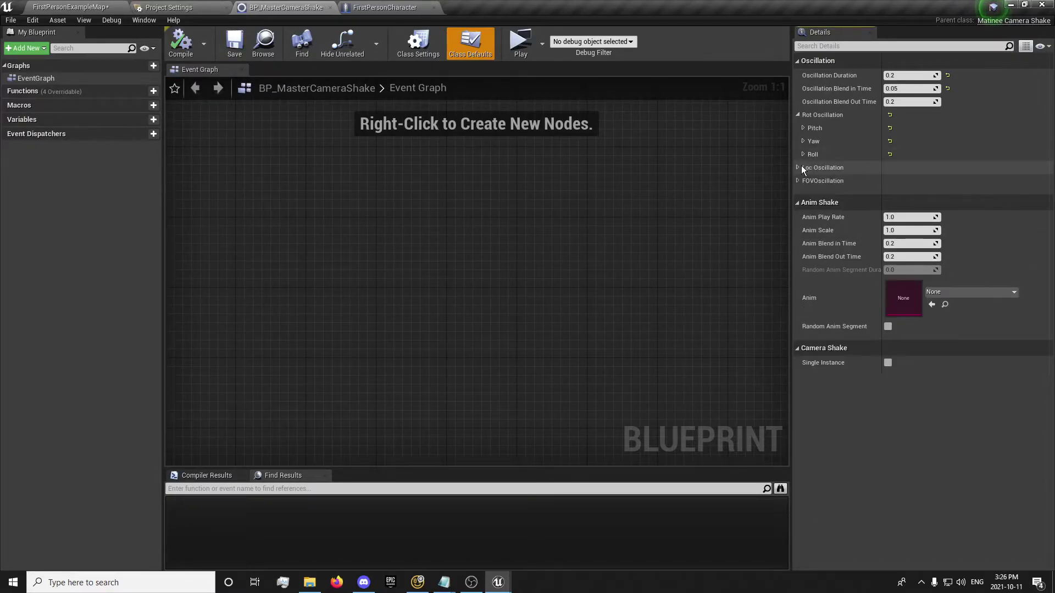
# - Expand the X settings of Loc Oscillation, set the Initial Offset to Zero, and compile the blueprint
pyautogui.click(798, 167)
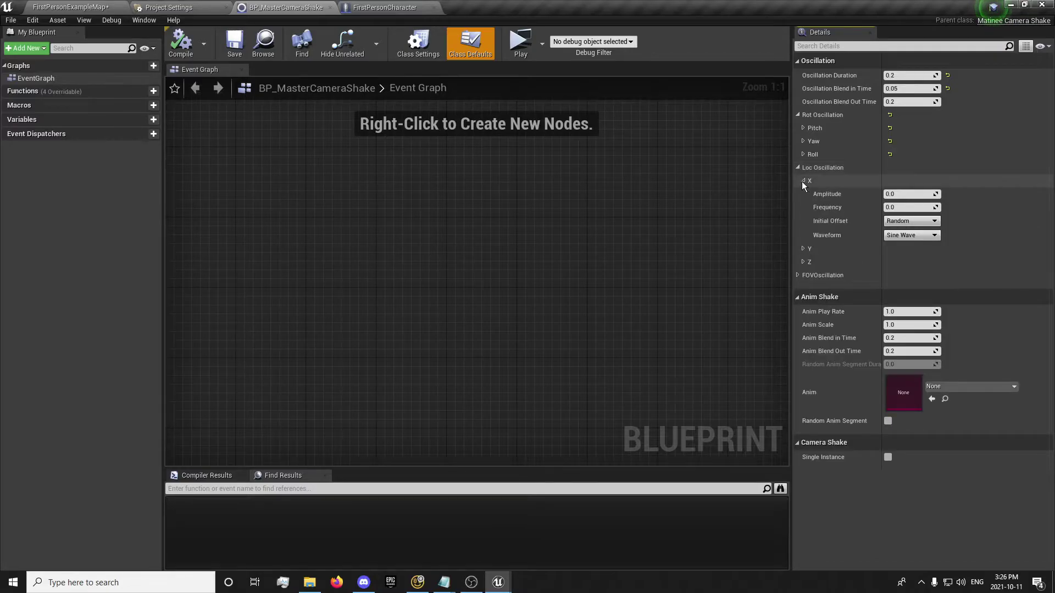
pyautogui.click(896, 223)
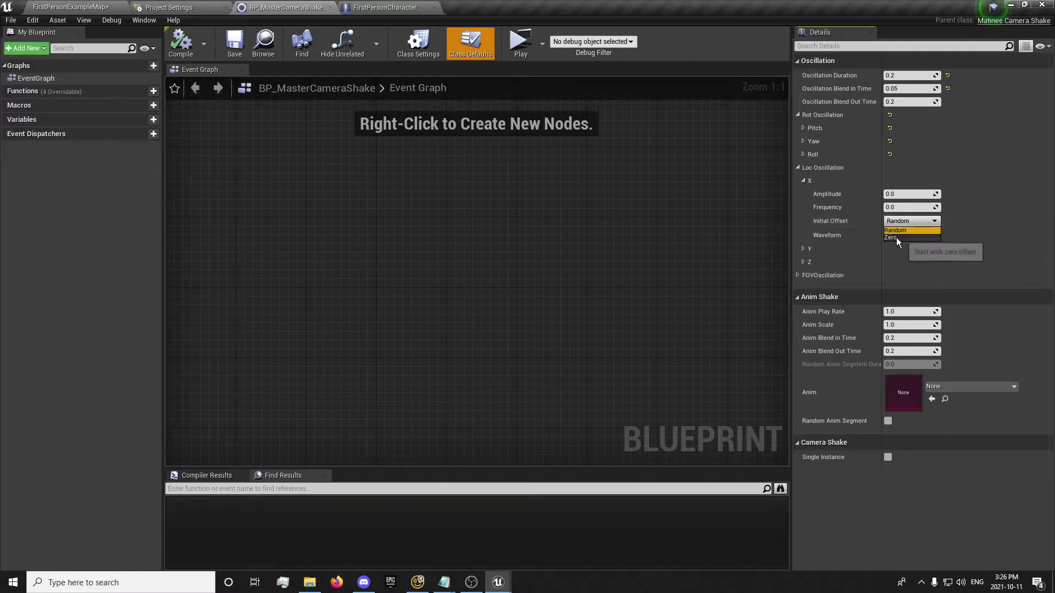
pyautogui.click(895, 237)
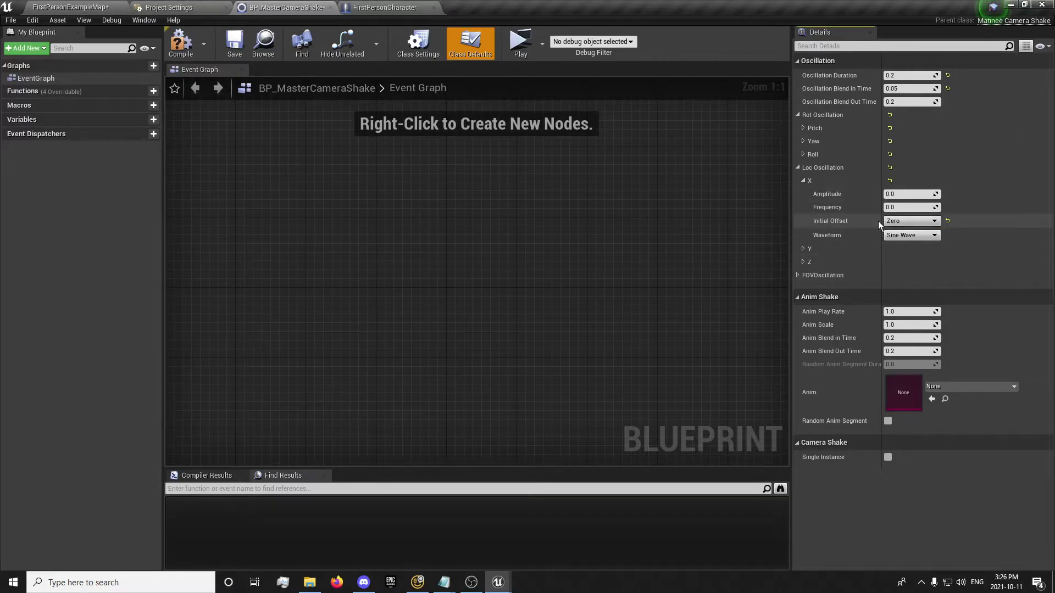
pyautogui.click(189, 53)
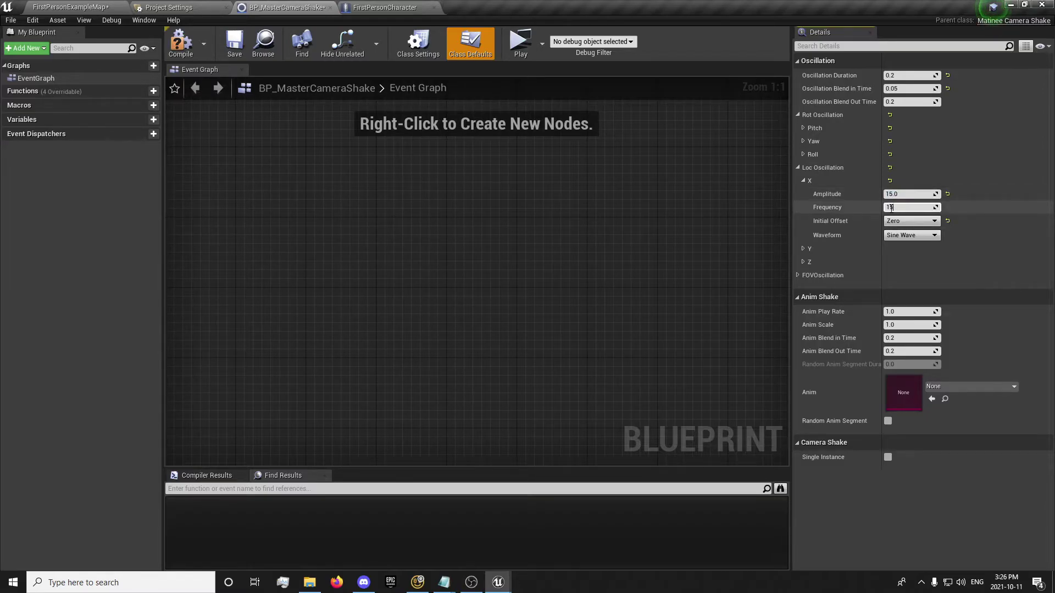
pyautogui.click(181, 44)
# - Play FirstPersonExampleMap, fire repeatedly to check the X location shake, and end the preview
pyautogui.click(77, 7)
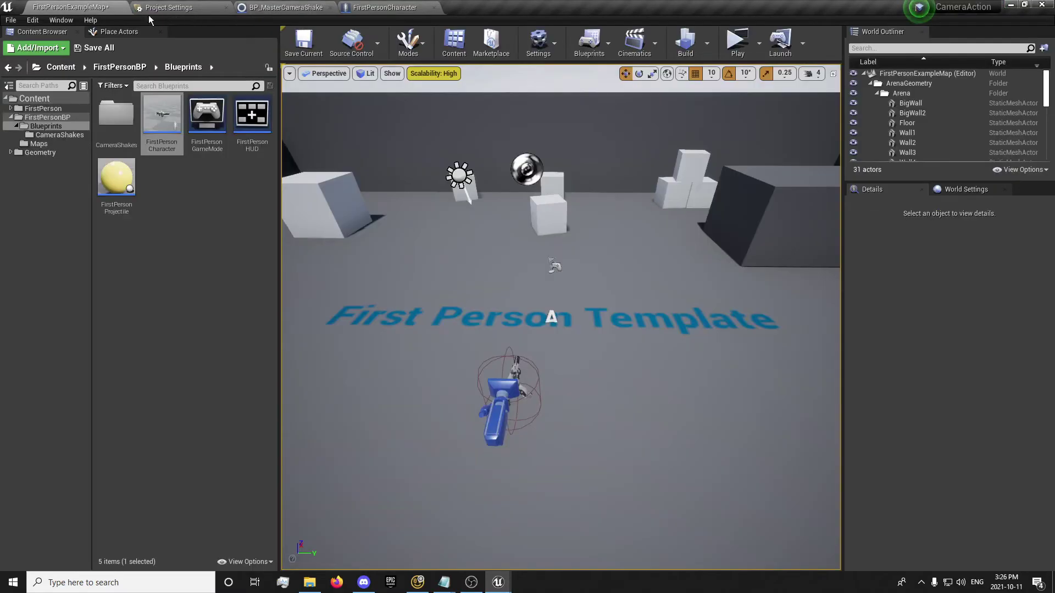
pyautogui.click(737, 39)
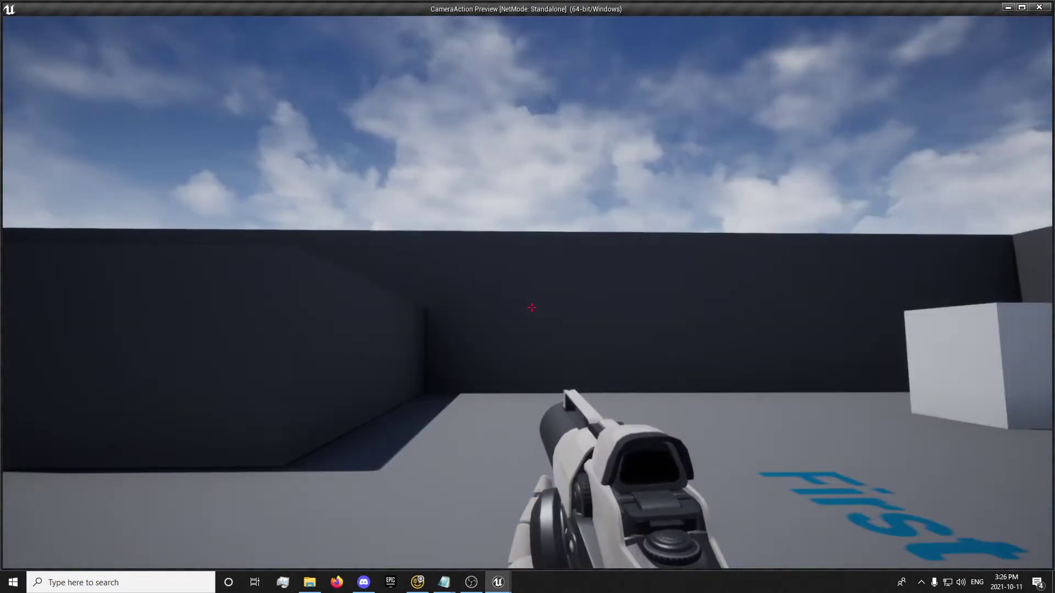
pyautogui.click(531, 308)
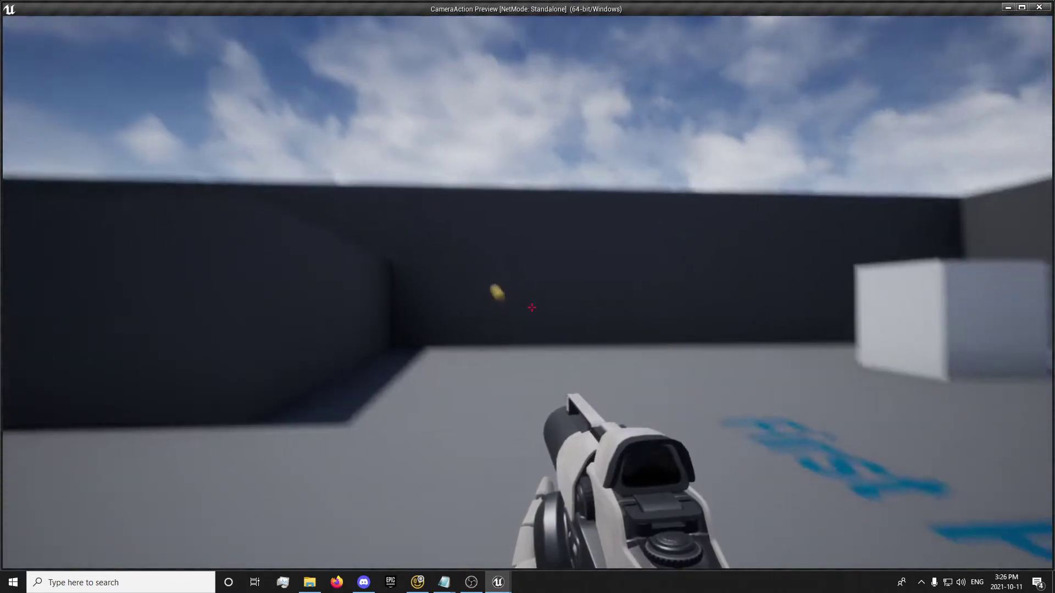
pyautogui.click(531, 307)
pyautogui.click(532, 308)
pyautogui.click(531, 308)
pyautogui.click(532, 307)
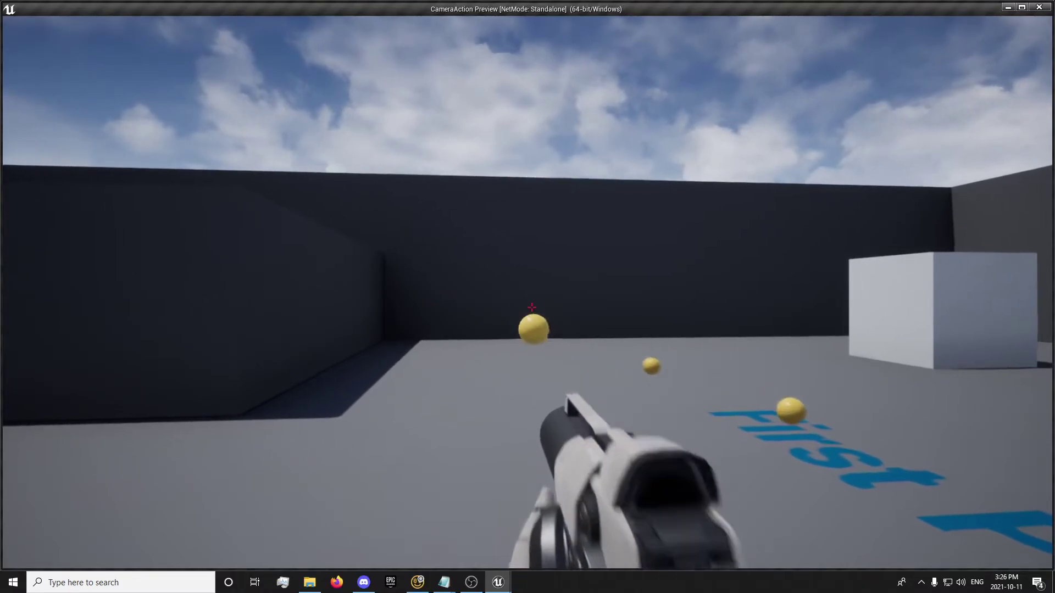
pyautogui.click(531, 308)
pyautogui.click(532, 308)
pyautogui.hotkey('shift', 'F1')
pyautogui.press('Escape')
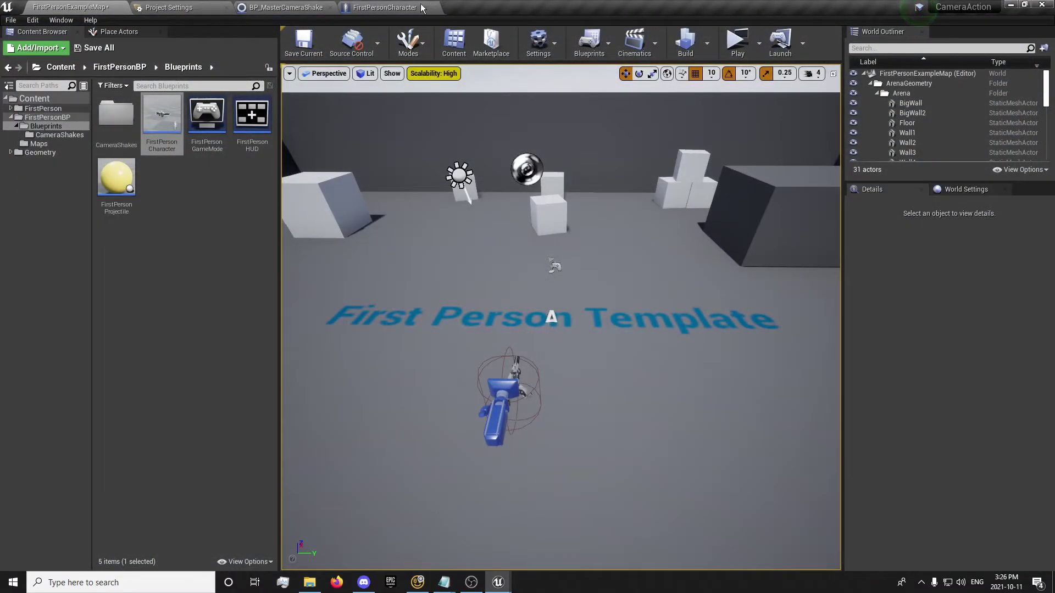
# - In BP_MasterCameraShake, set the Loc Oscillation X Amplitude to 30 and Frequency to 15, and compile the blueprint
pyautogui.click(287, 6)
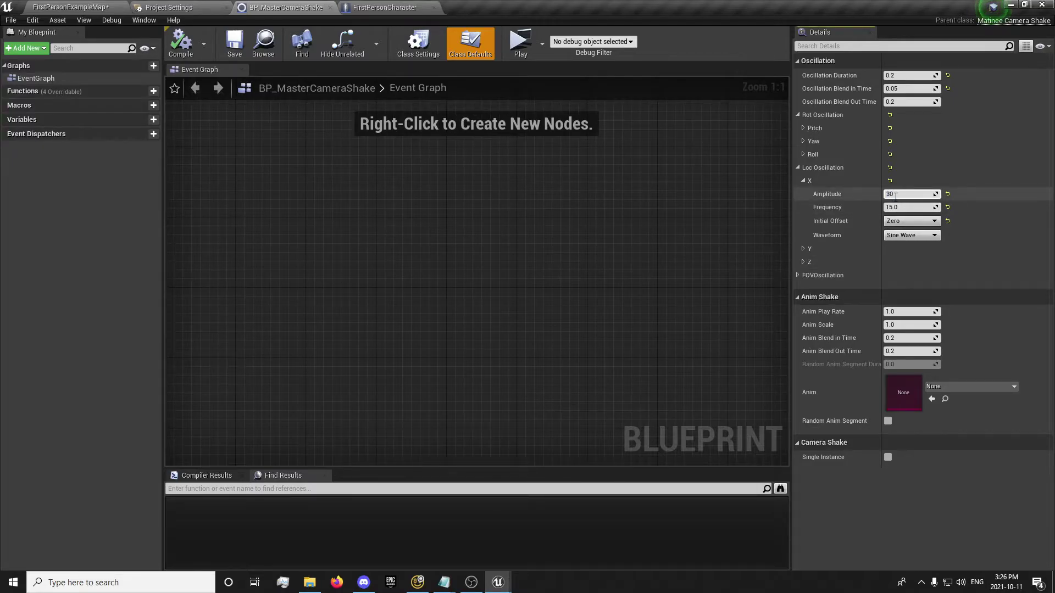
pyautogui.click(897, 194)
pyautogui.click(179, 45)
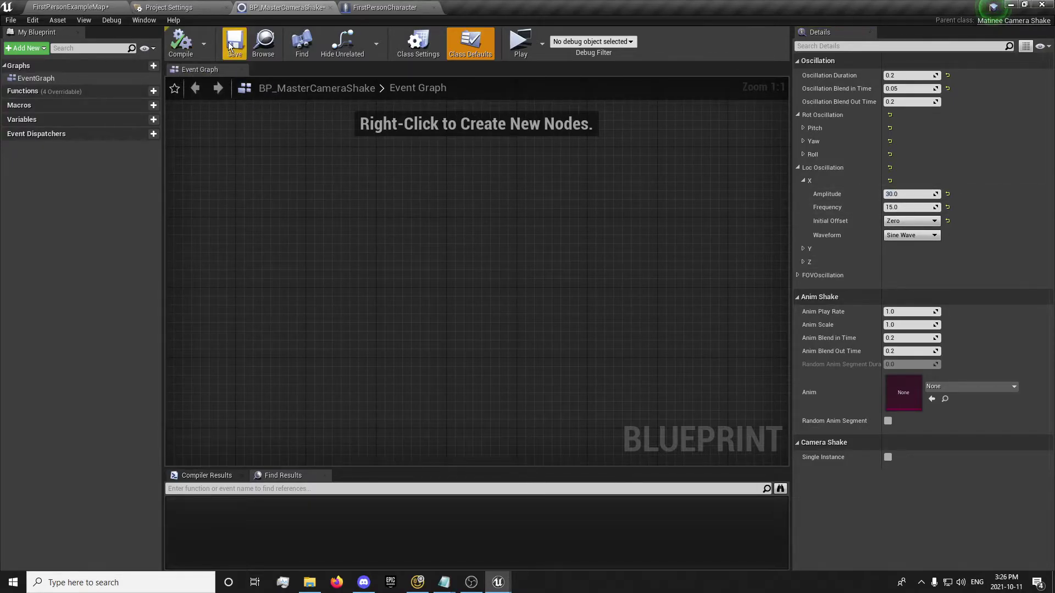
# - Play the level and fire to check the X location shake at Amplitude 30, and end the preview
pyautogui.click(519, 44)
pyautogui.click(532, 307)
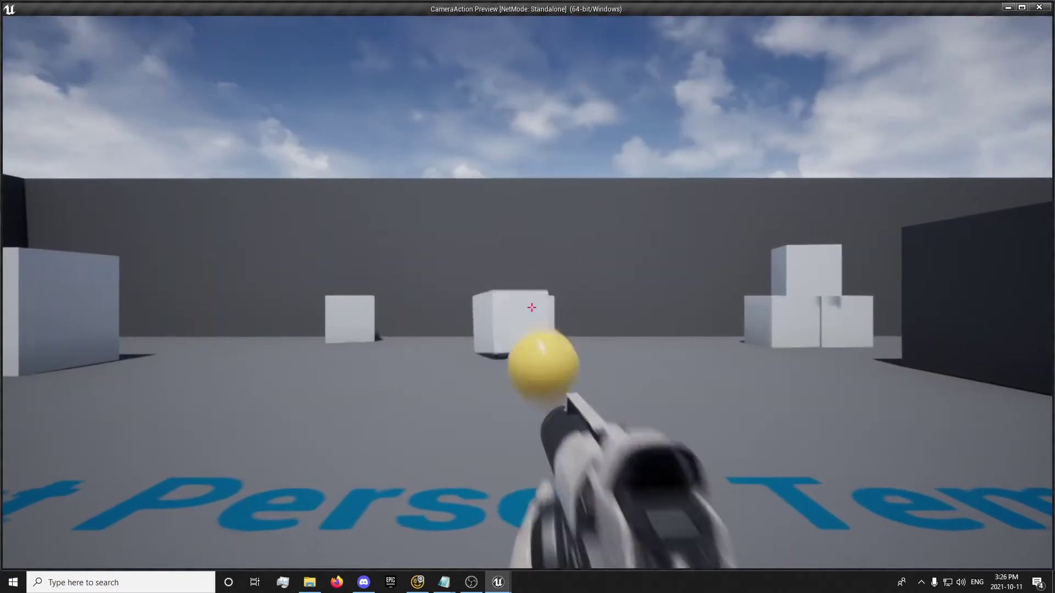
pyautogui.click(531, 308)
pyautogui.press('Escape')
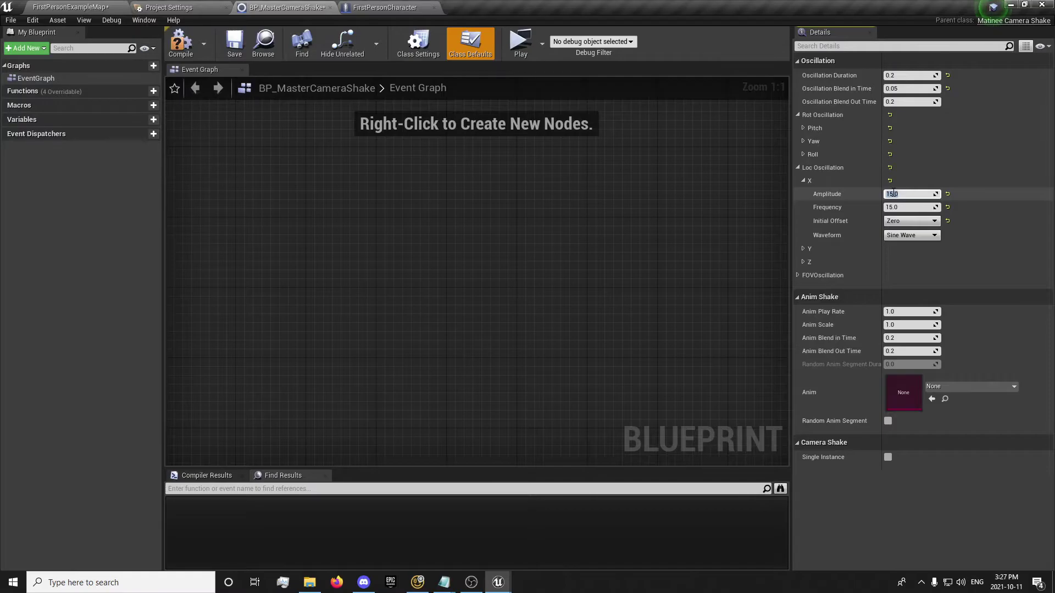
# - Set the Loc Oscillation X Amplitude to 15 and Frequency to 30, and compile the blueprint
pyautogui.click(914, 207)
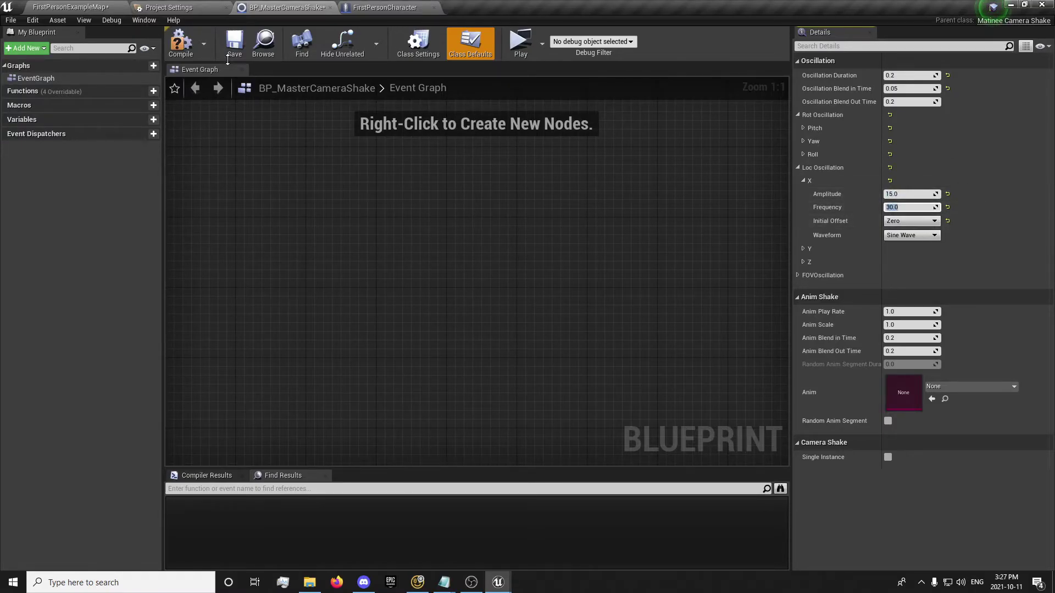
pyautogui.click(187, 44)
# - Play the level, fire repeatedly to check the X location shake at Frequency 30, and end the preview
pyautogui.click(511, 49)
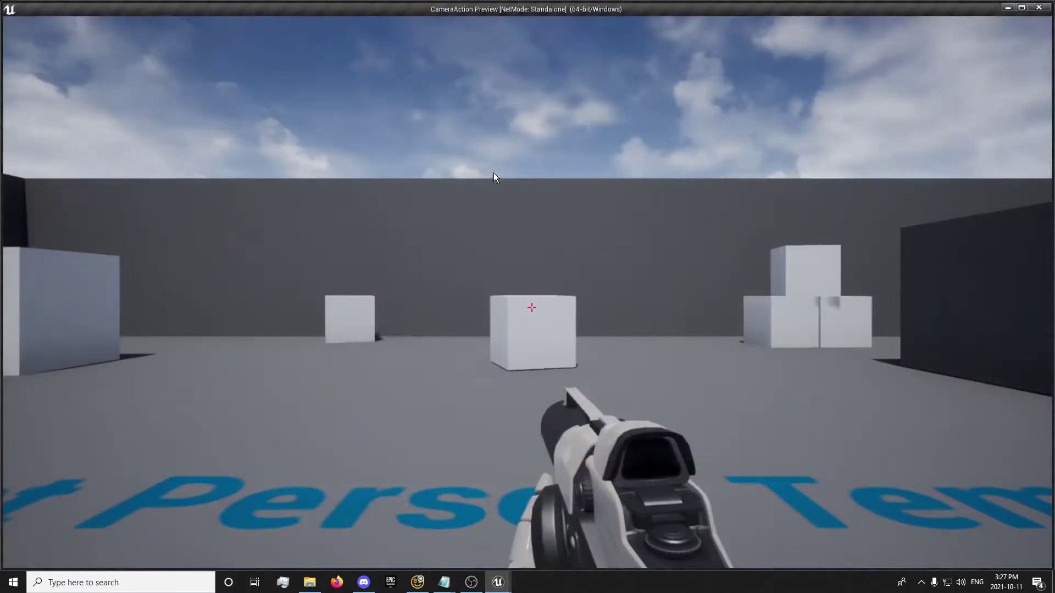
pyautogui.click(532, 307)
pyautogui.click(531, 308)
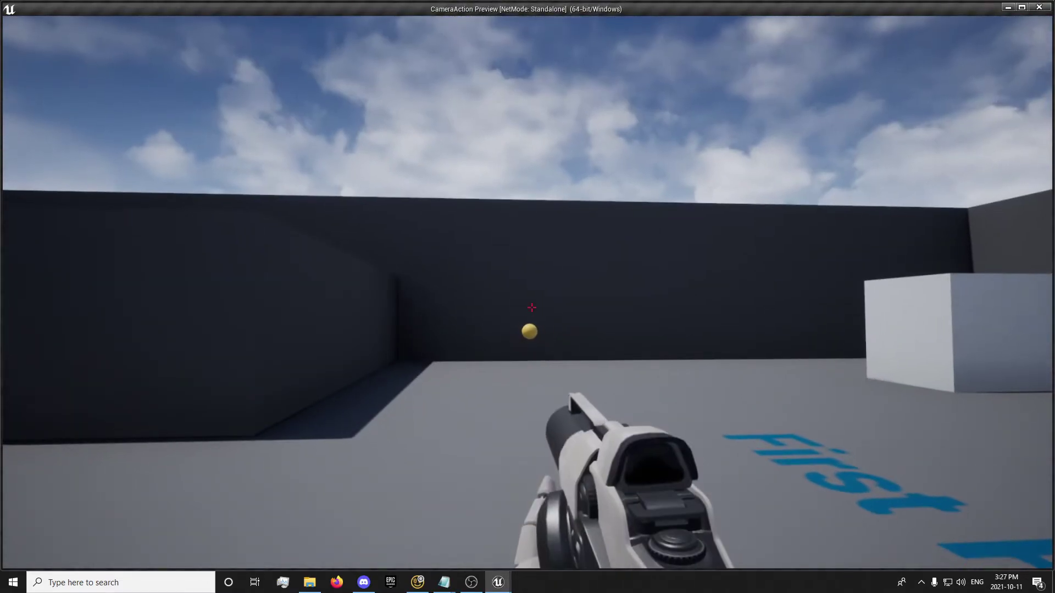
pyautogui.click(531, 308)
pyautogui.click(531, 308)
pyautogui.click(532, 308)
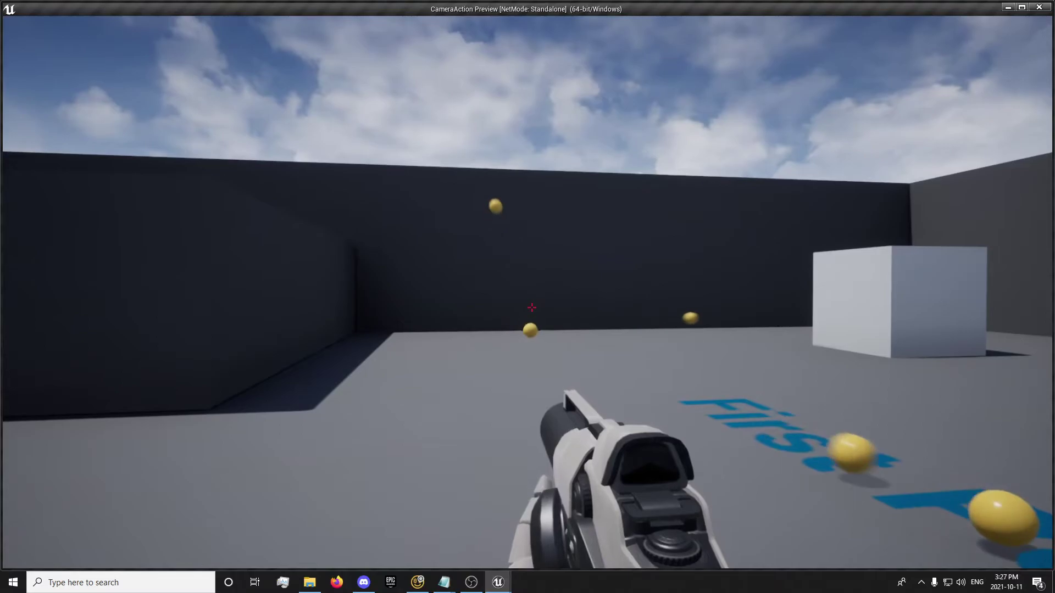
pyautogui.press('Escape')
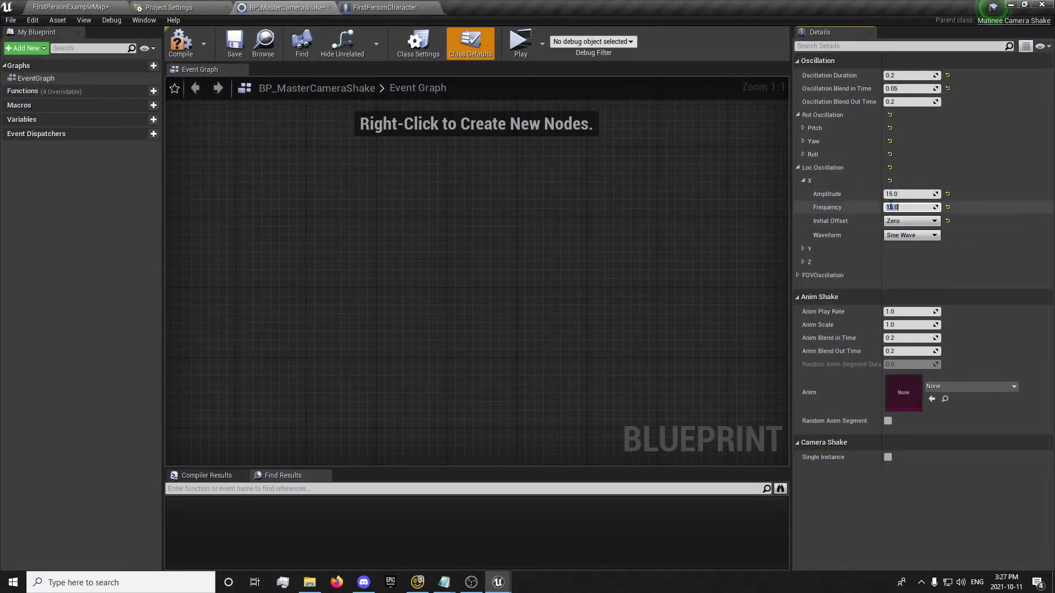
# - Set the Loc Oscillation X Frequency to 15, compile, and reorder the open assets so BP_MasterCameraShake follows FirstPersonCharacter
pyautogui.click(181, 44)
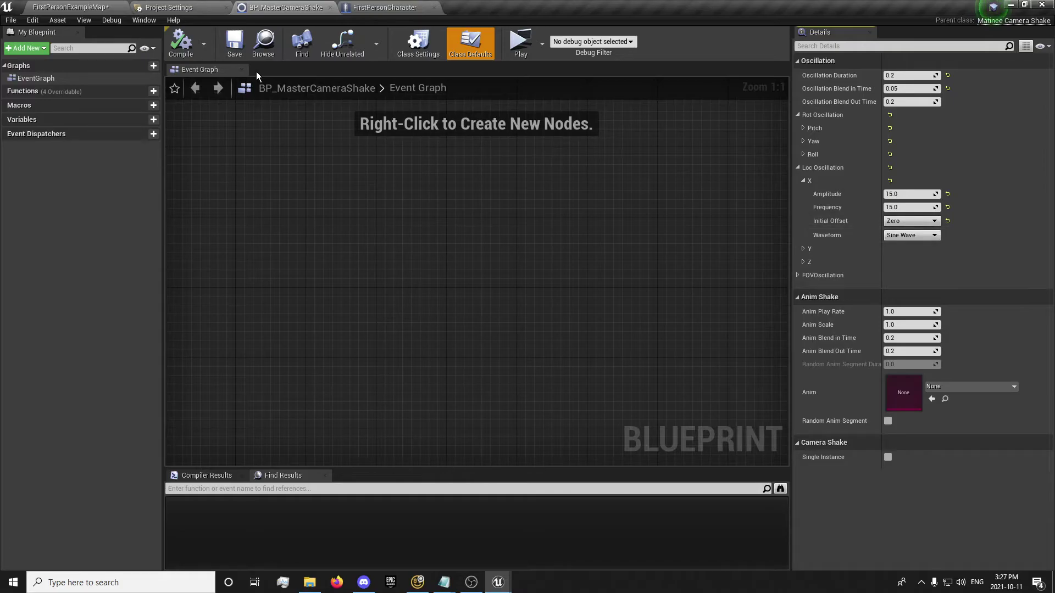
pyautogui.click(383, 7)
pyautogui.moveTo(286, 7); pyautogui.dragTo(390, 8)
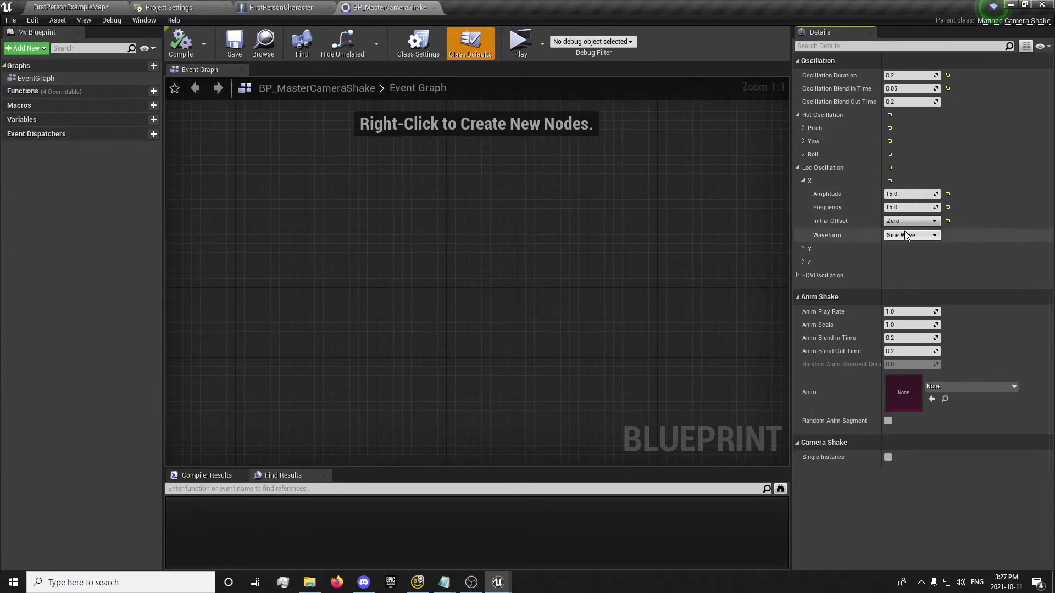
# - Set FOVOscillation to Amplitude 5, Frequency 35 and Initial Offset Zero
pyautogui.click(798, 276)
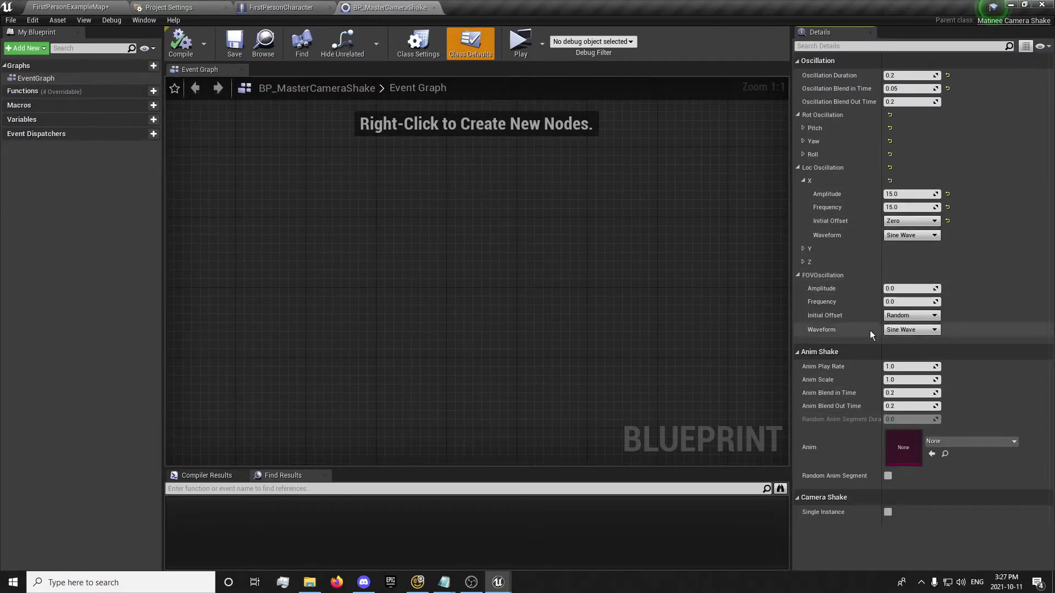
pyautogui.click(893, 289)
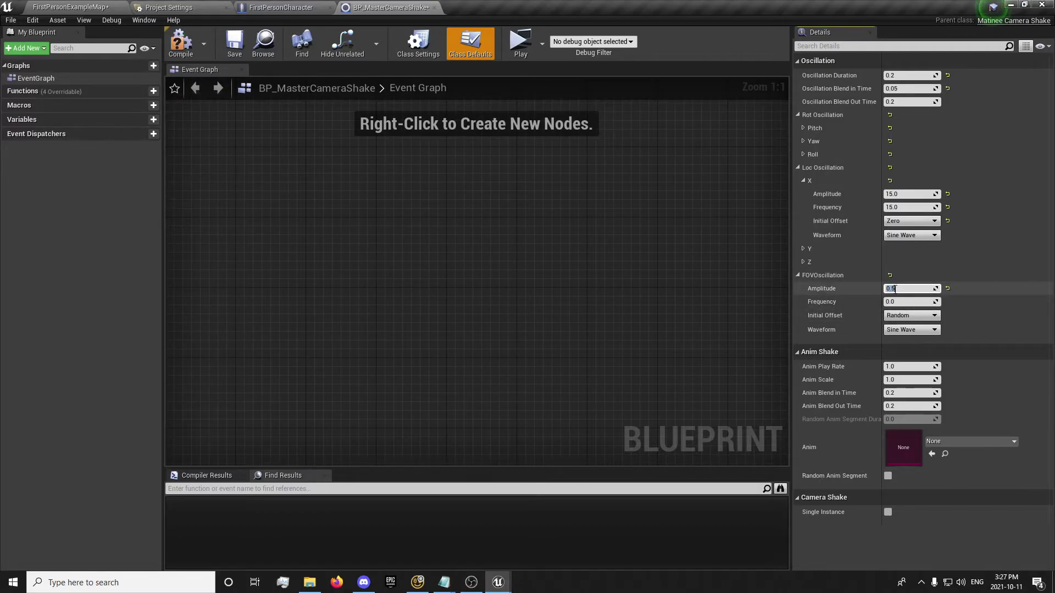
pyautogui.write('5')
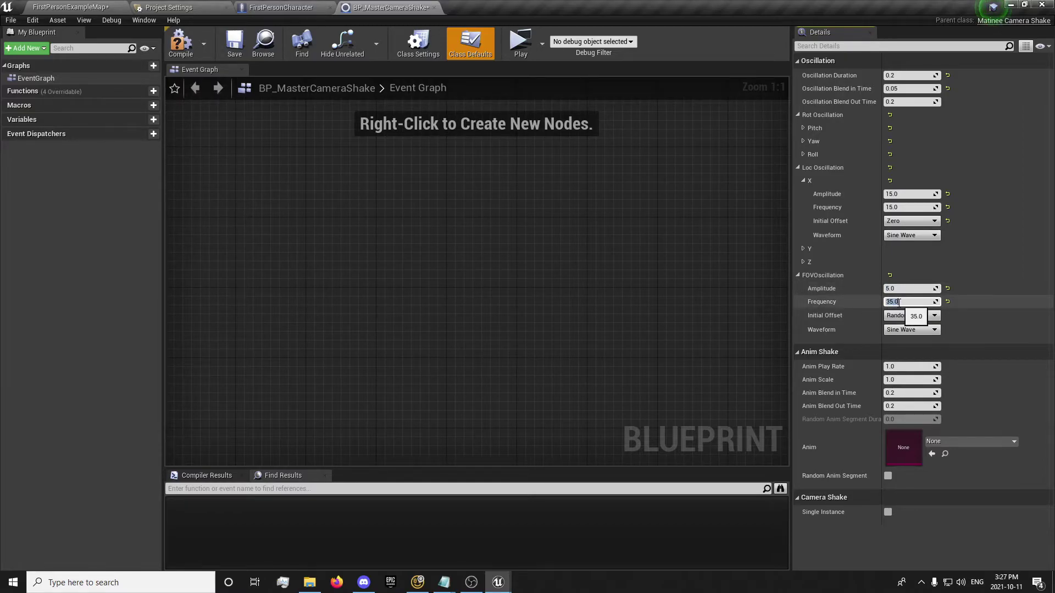
pyautogui.click(899, 316)
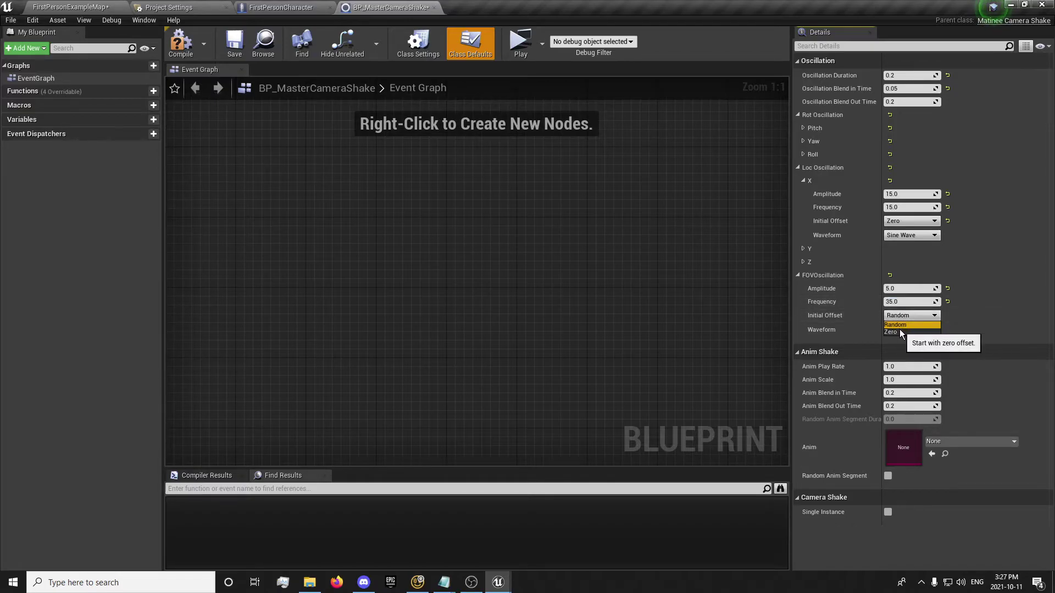
pyautogui.click(898, 329)
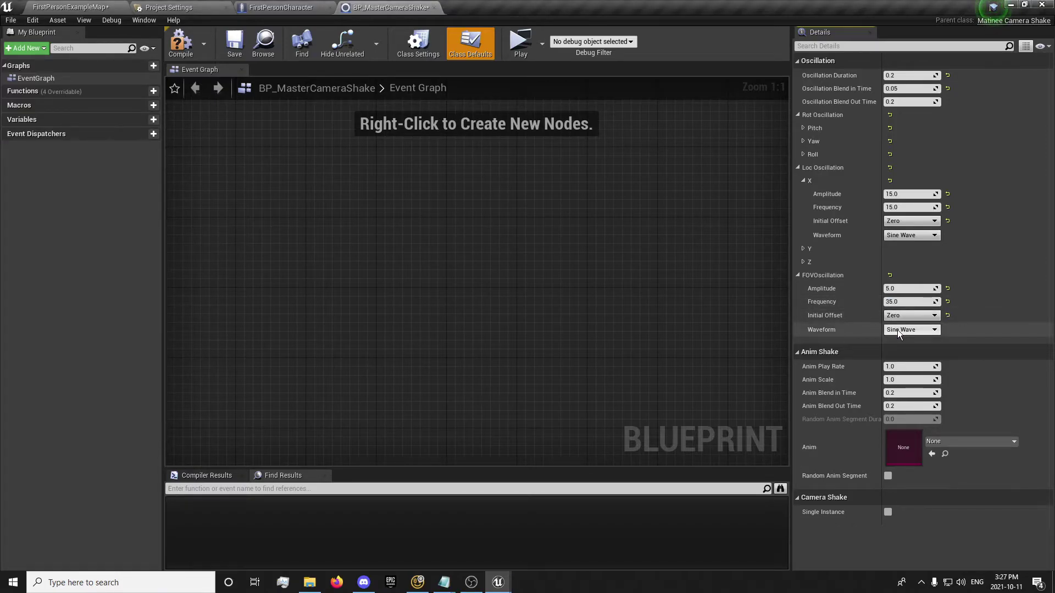
# - Play the level and fire to check the field-of-view shake at Amplitude 5, and end the preview
pyautogui.click(515, 47)
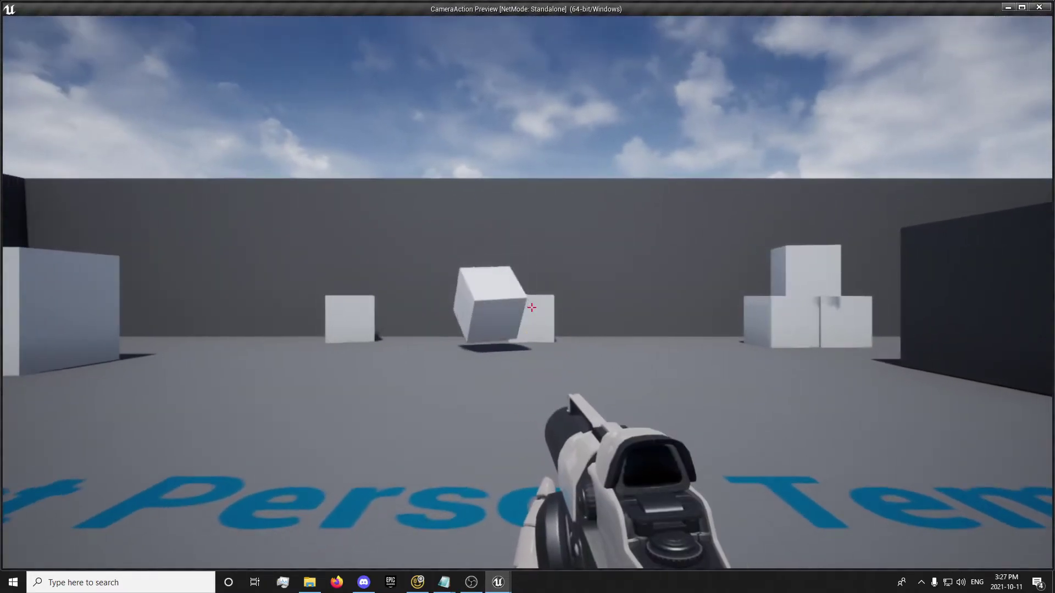
pyautogui.press('Escape')
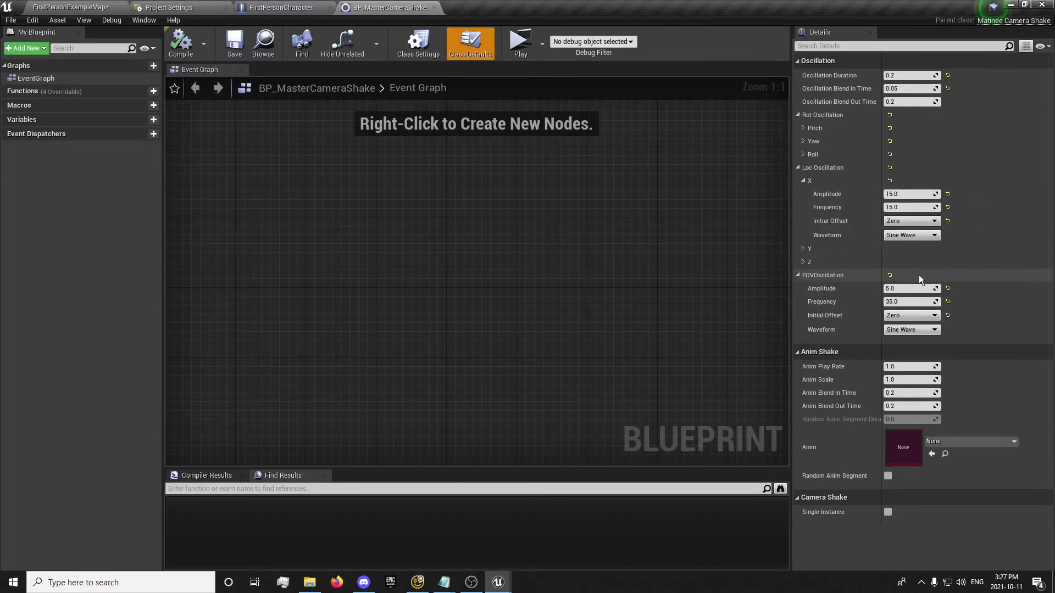
# - Set the FOVOscillation Amplitude to 15, compile, and play the level, firing repeatedly to check the field-of-view shake
pyautogui.write('15')
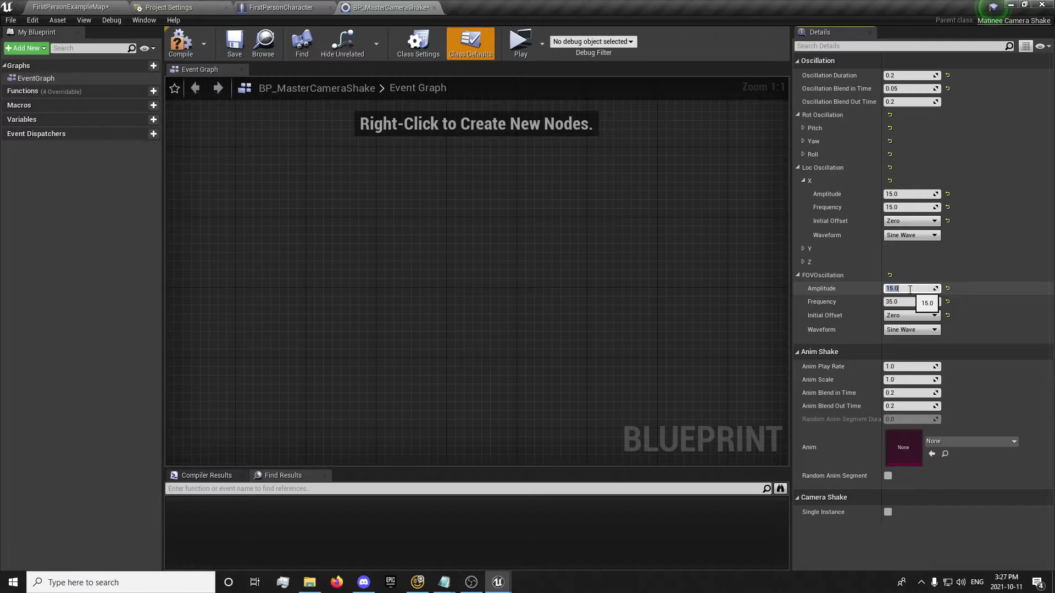
pyautogui.press('Return')
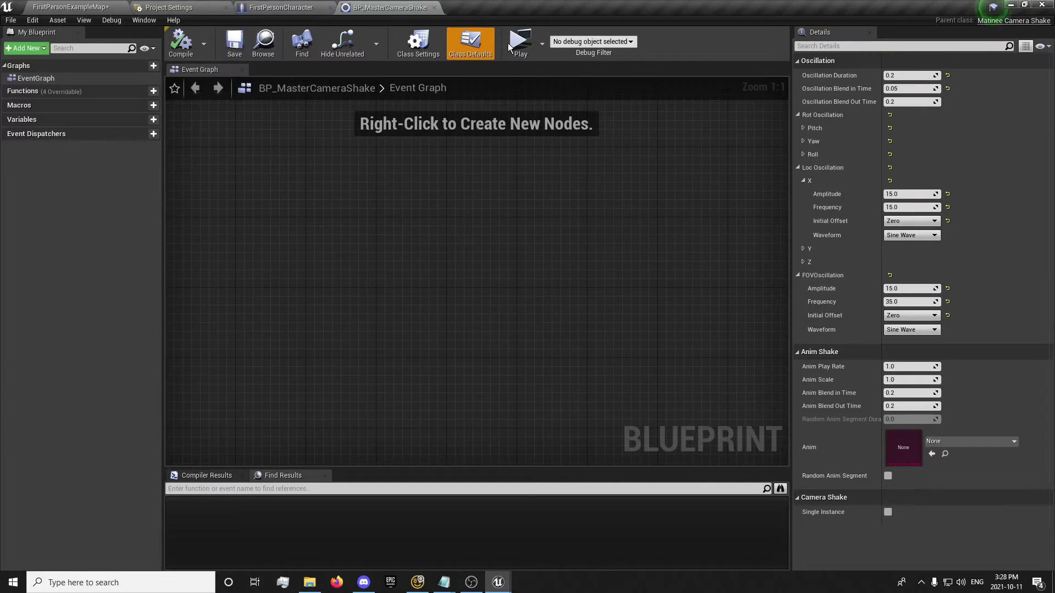
pyautogui.click(520, 44)
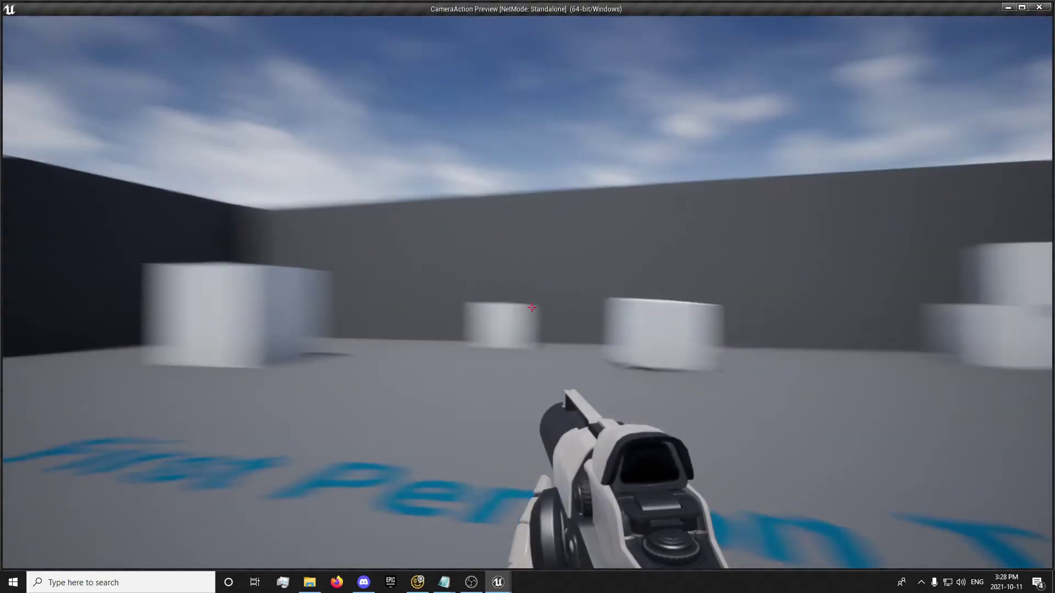
pyautogui.click(532, 308)
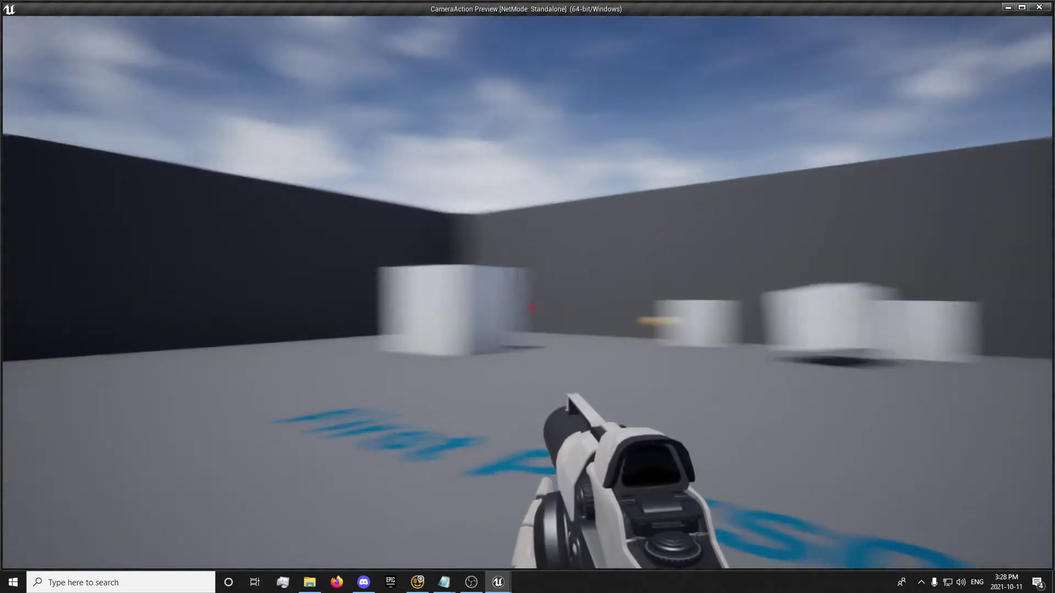
pyautogui.click(532, 308)
pyautogui.click(532, 308)
pyautogui.click(532, 308)
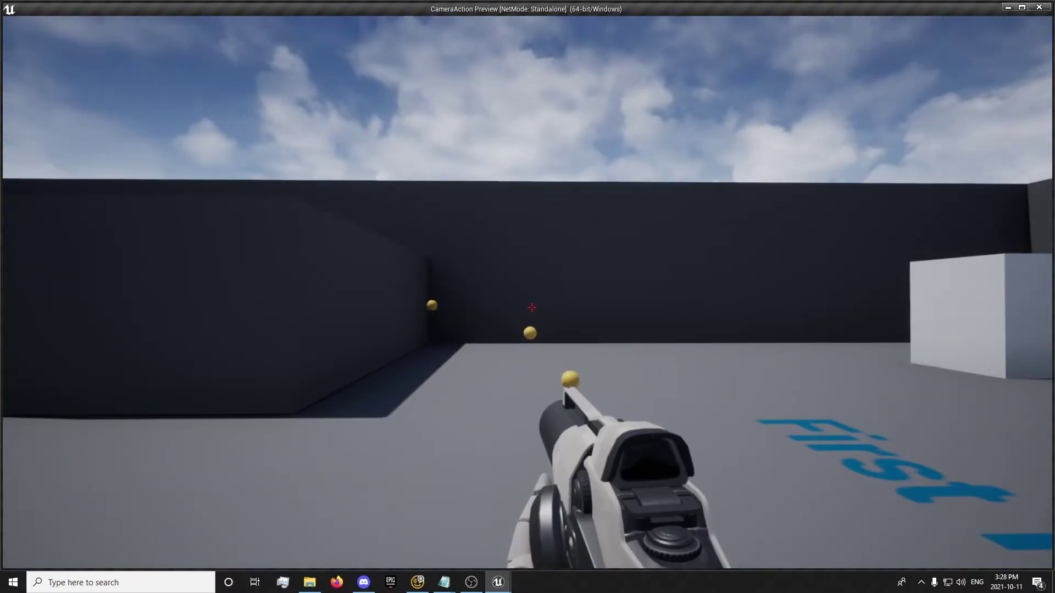
pyautogui.click(531, 308)
pyautogui.click(532, 308)
pyautogui.press('Escape')
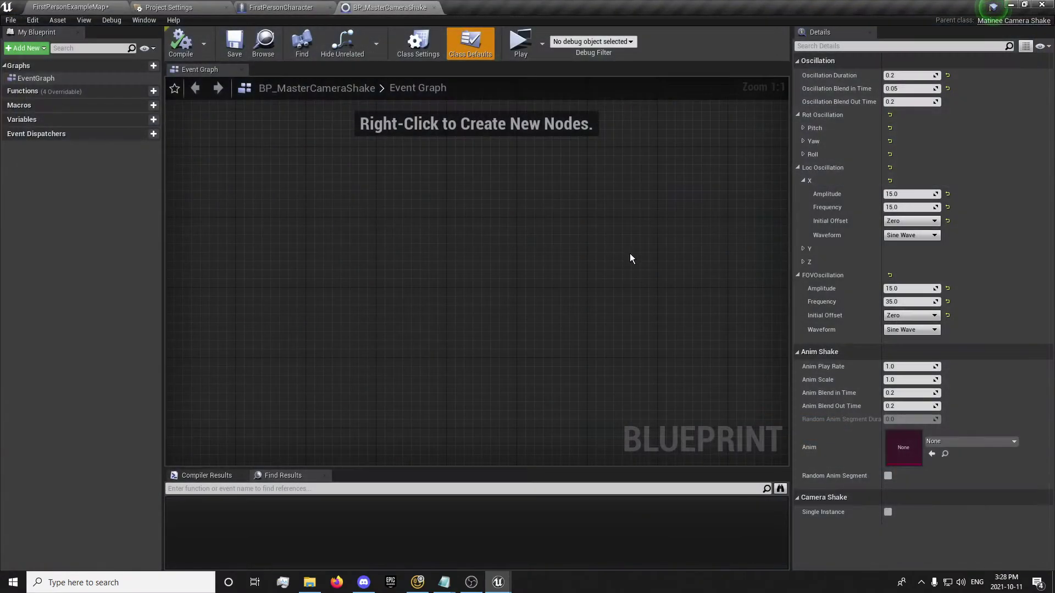
# - Set the FOVOscillation Amplitude to 0.5 and compile BP_MasterCameraShake
pyautogui.click(902, 290)
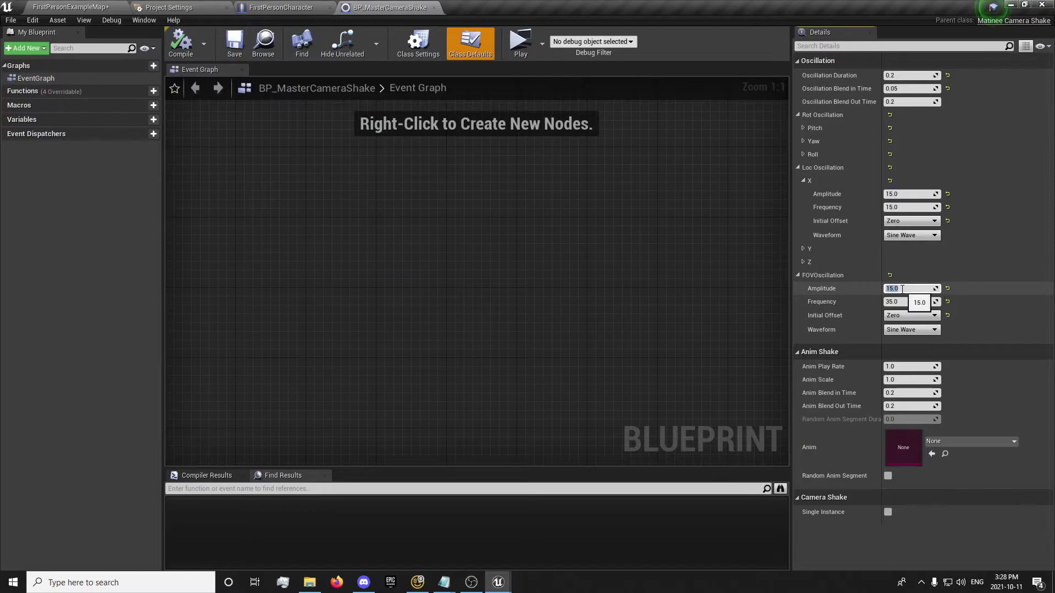
pyautogui.write('.5')
pyautogui.press('Return')
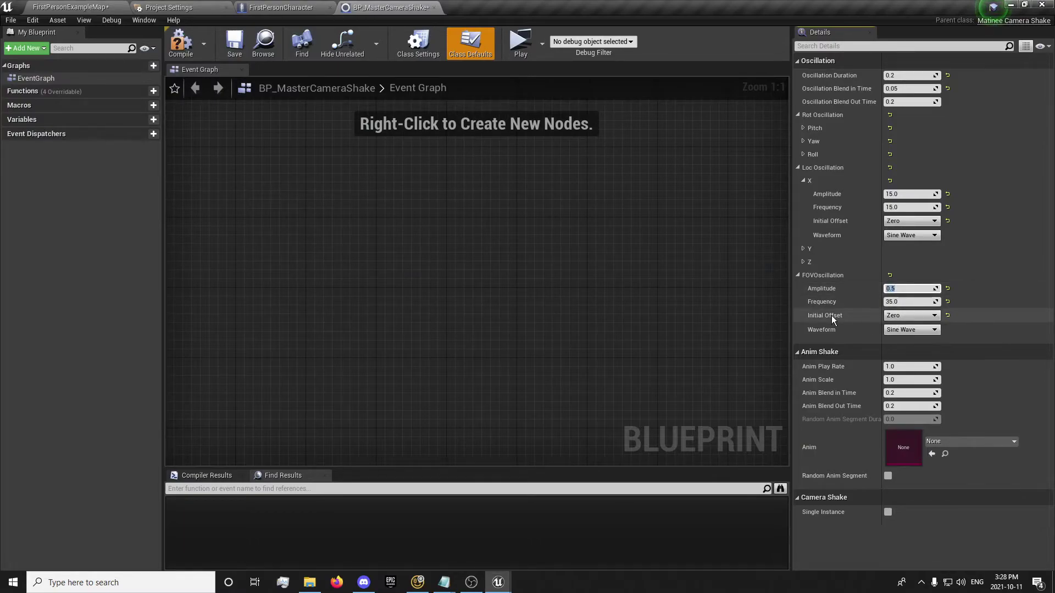
pyautogui.click(182, 55)
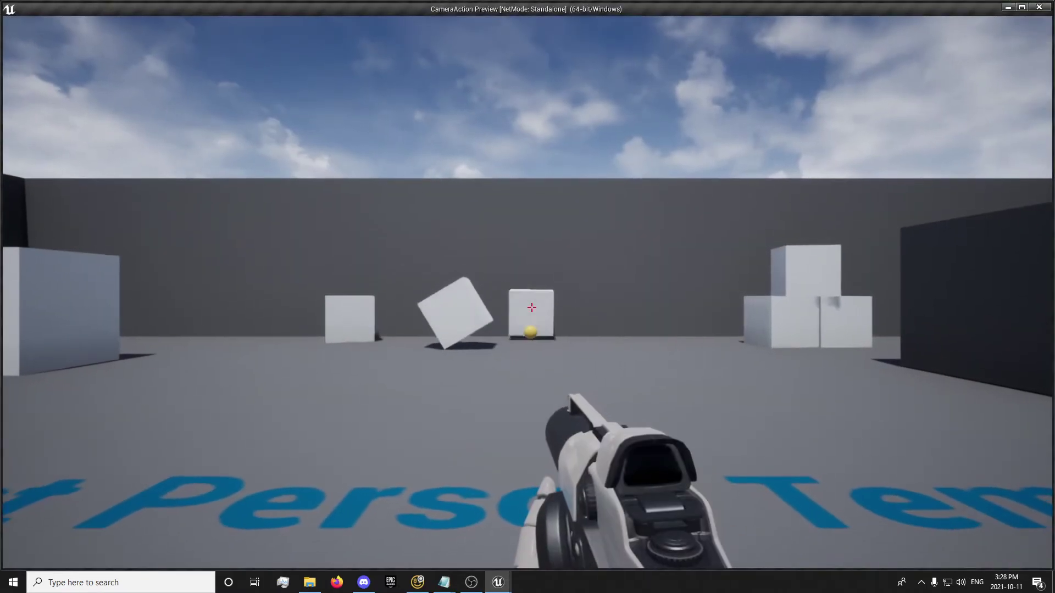
# - Play the level, fire several shots to check the shake at FOV Amplitude 0.5, and end the preview
pyautogui.click(531, 308)
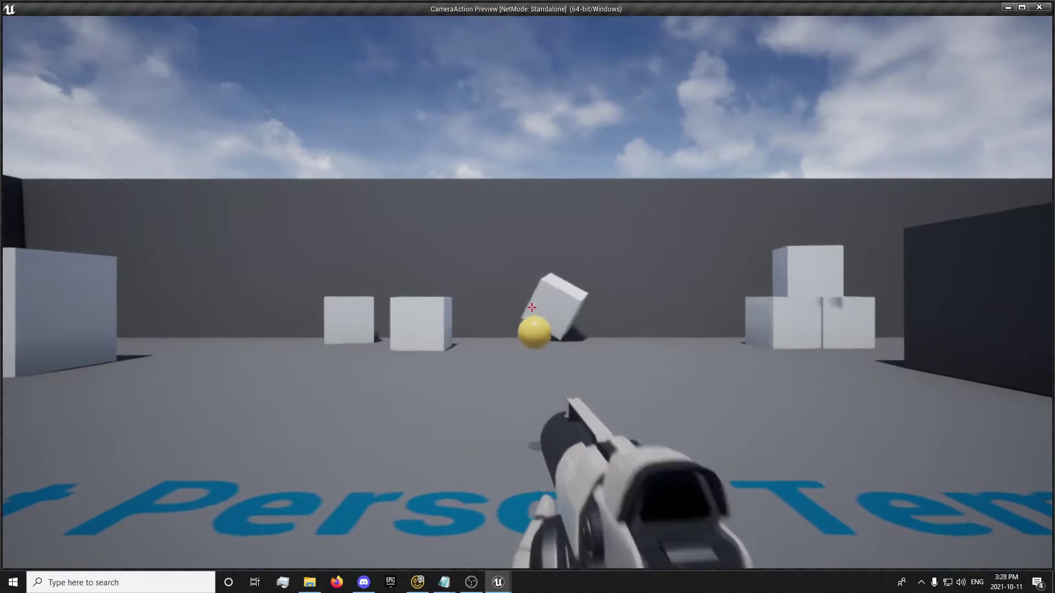
pyautogui.click(531, 308)
pyautogui.click(532, 308)
pyautogui.click(531, 307)
pyautogui.press('Escape')
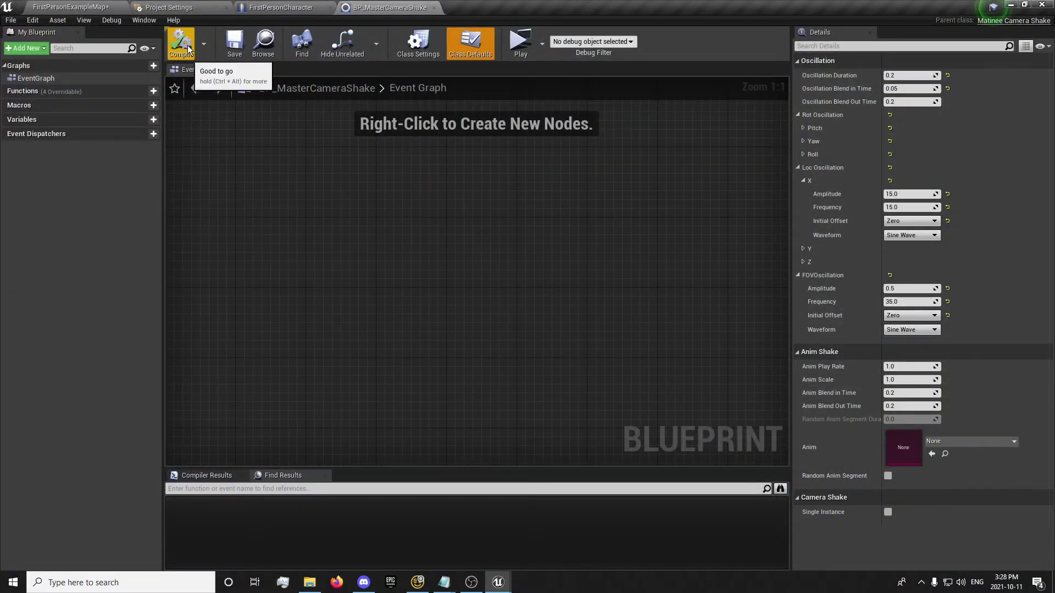
# - Return to FirstPersonExampleMap, save all changes, and open the CameraShakes folder
pyautogui.click(69, 7)
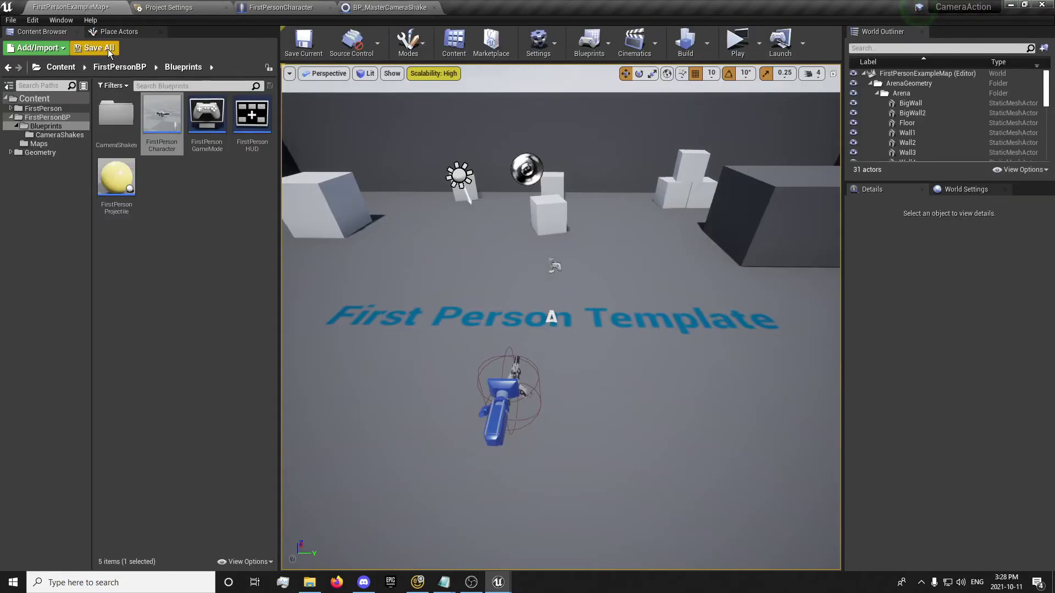
pyautogui.click(109, 48)
pyautogui.click(614, 391)
pyautogui.doubleClick(119, 119)
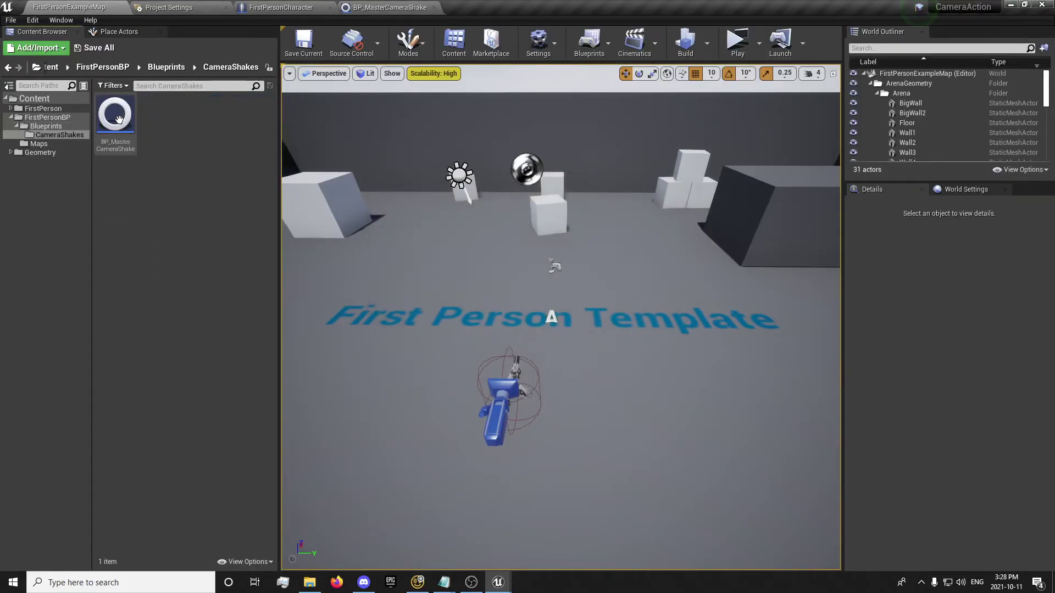
# - Create a child blueprint class of BP_MasterCameraShake and name it BP_CameraShake_Rifle
pyautogui.rightClick(121, 137)
pyautogui.click(173, 111)
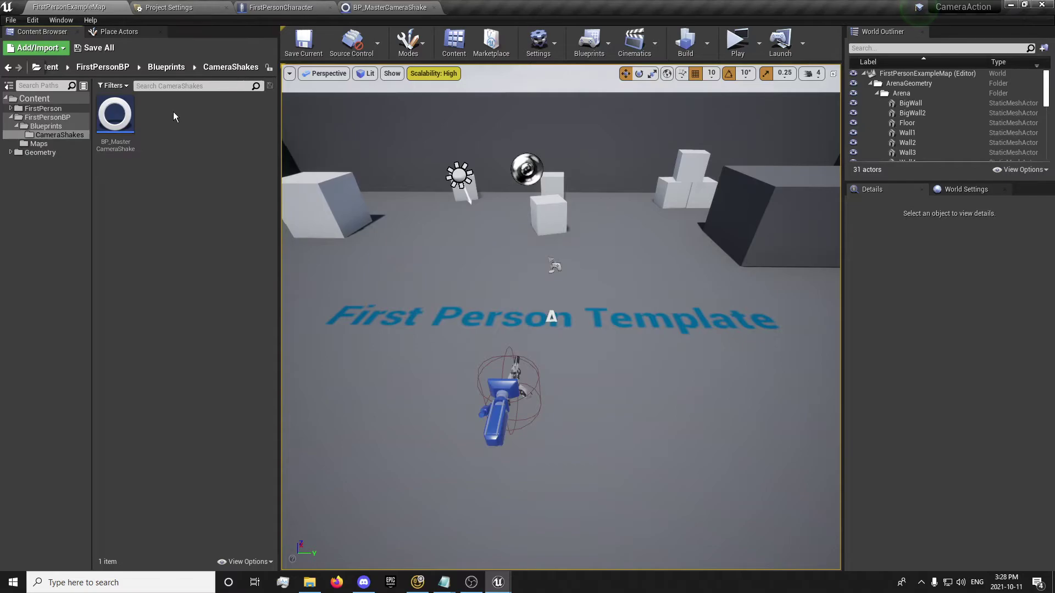
pyautogui.rightClick(129, 131)
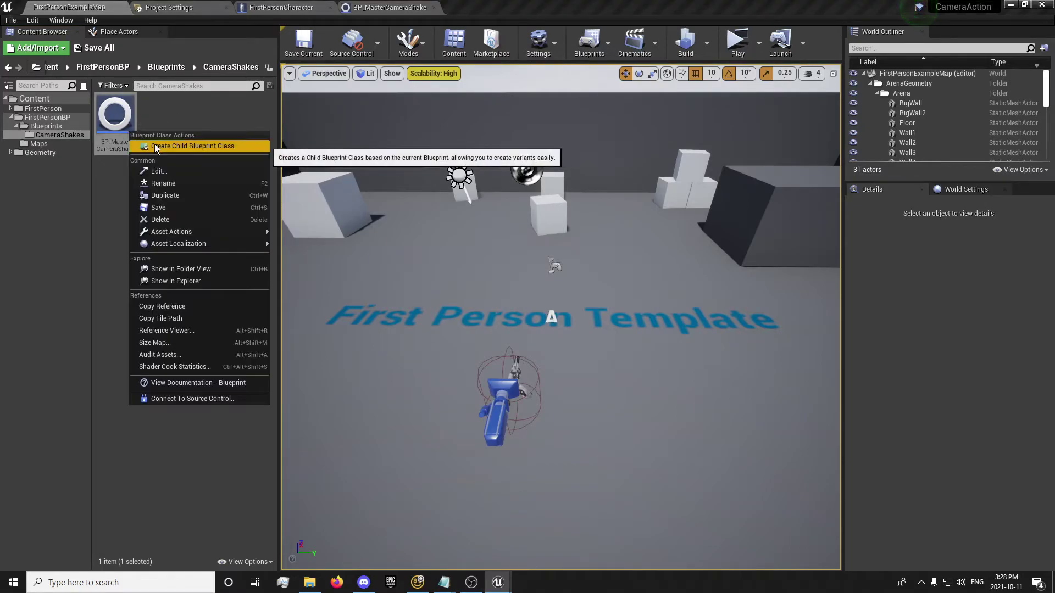
pyautogui.click(186, 147)
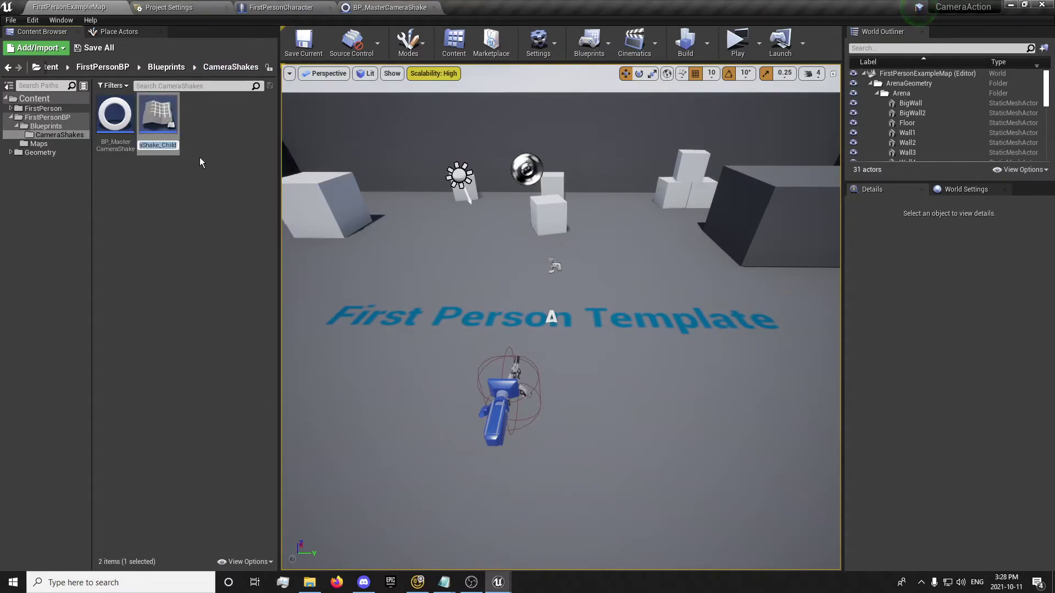
pyautogui.press('Right')
pyautogui.press('BackSpace')
pyautogui.press('BackSpace')
pyautogui.press('BackSpace')
pyautogui.press('BackSpace')
pyautogui.press('BackSpace')
pyautogui.press('BackSpace')
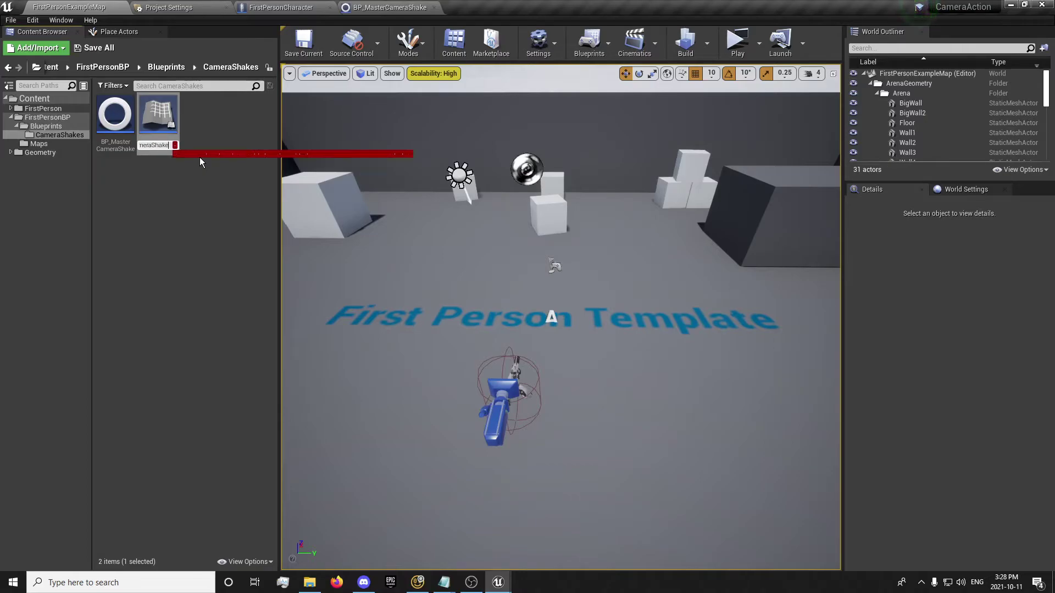
pyautogui.press('BackSpace')
pyautogui.press('BackSpace')
pyautogui.press('BackSpace')
pyautogui.press('BackSpace')
pyautogui.press('BackSpace')
pyautogui.press('BackSpace')
pyautogui.press('BackSpace')
pyautogui.press('BackSpace')
pyautogui.press('BackSpace')
pyautogui.press('BackSpace')
pyautogui.press('BackSpace')
pyautogui.press('BackSpace')
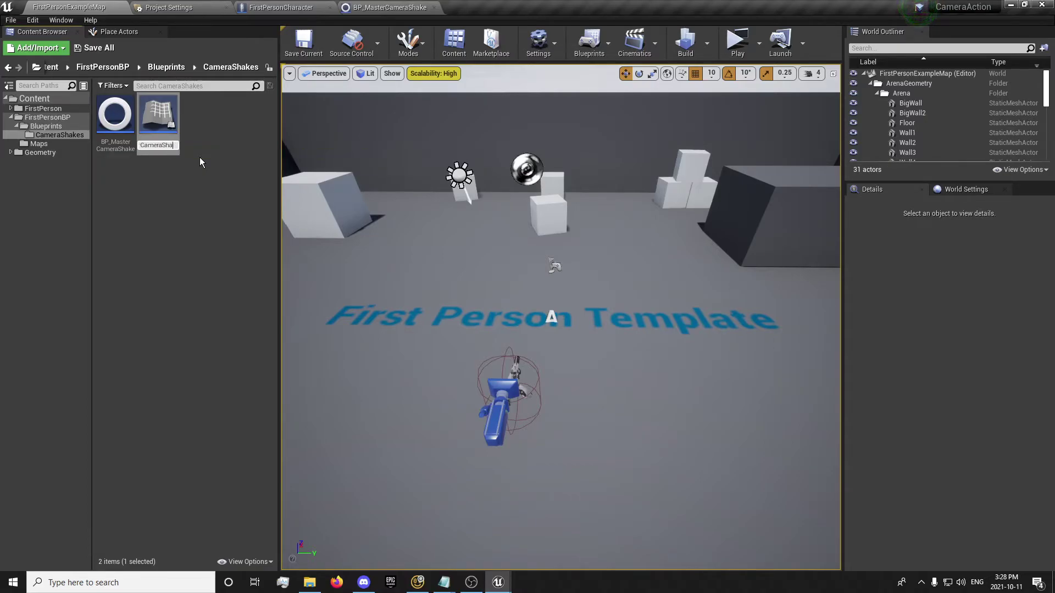
pyautogui.press('BackSpace')
pyautogui.press('BackSpace')
pyautogui.press('BackSpace')
pyautogui.press('BackSpace')
pyautogui.press('BackSpace')
pyautogui.write('Rifle')
pyautogui.write('CameraS')
pyautogui.write('hak')
pyautogui.press('BackSpace')
pyautogui.press('BackSpace')
pyautogui.press('BackSpace')
pyautogui.press('BackSpace')
pyautogui.press('BackSpace')
pyautogui.press('BackSpace')
pyautogui.press('BackSpace')
pyautogui.press('BackSpace')
pyautogui.press('BackSpace')
pyautogui.press('BackSpace')
pyautogui.press('BackSpace')
pyautogui.press('BackSpace')
pyautogui.press('BackSpace')
pyautogui.press('BackSpace')
pyautogui.press('BackSpace')
pyautogui.write('CameraShake_Rifle')
pyautogui.press('Return')
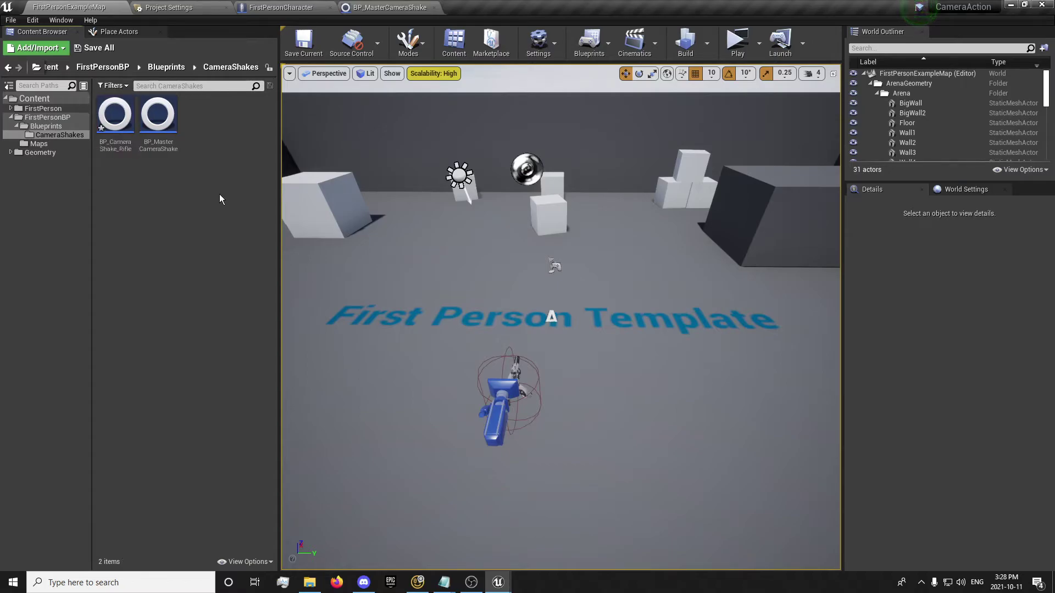
# - Open BP_CameraShake_Rifle and set its Loc Oscillation X to Amplitude 4 and Frequency 20
pyautogui.doubleClick(113, 135)
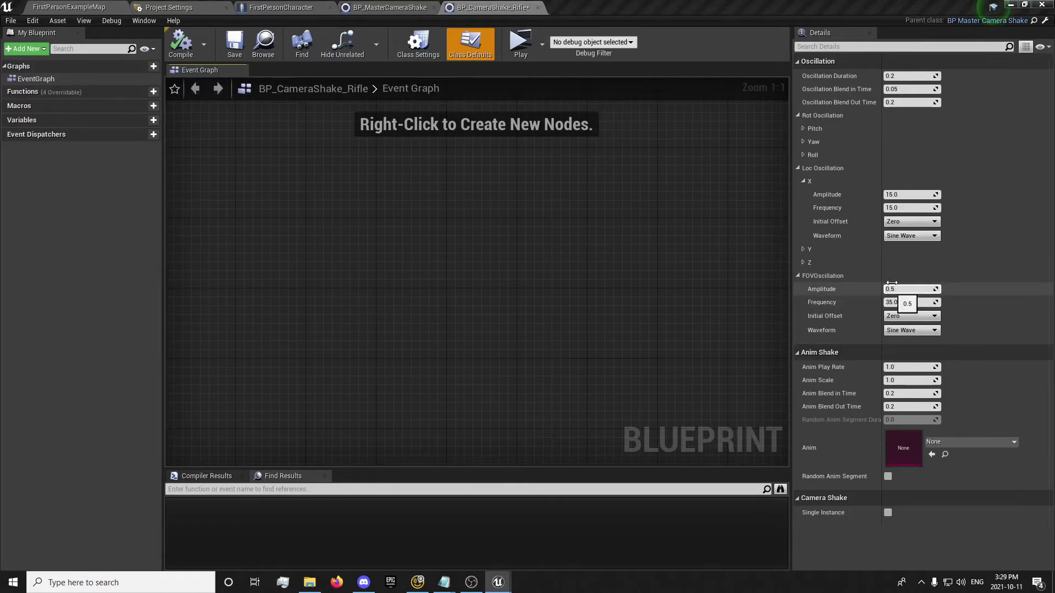
pyautogui.click(898, 194)
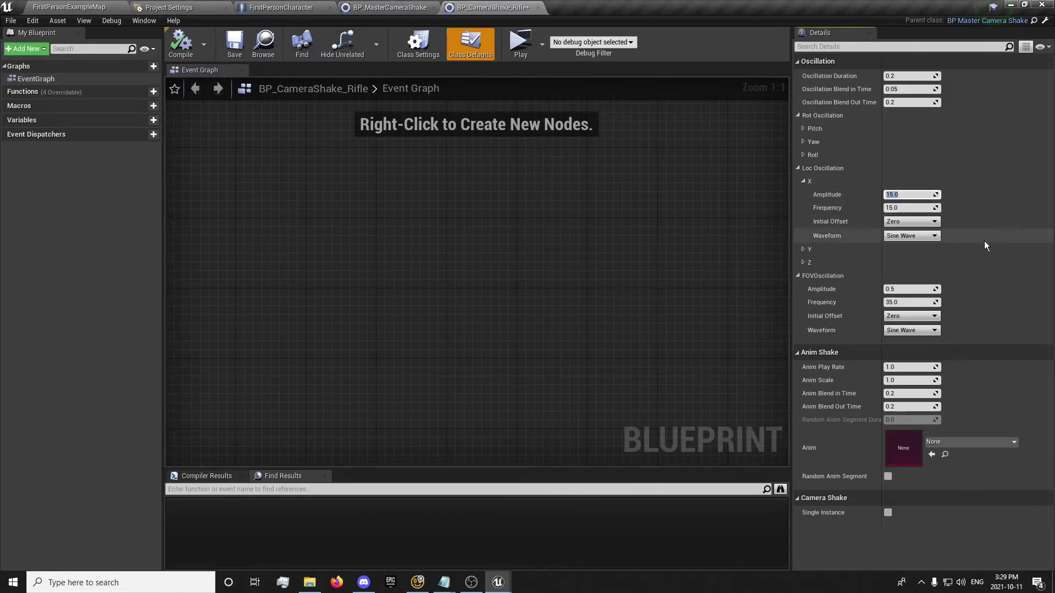
pyautogui.write('4')
pyautogui.press('Return')
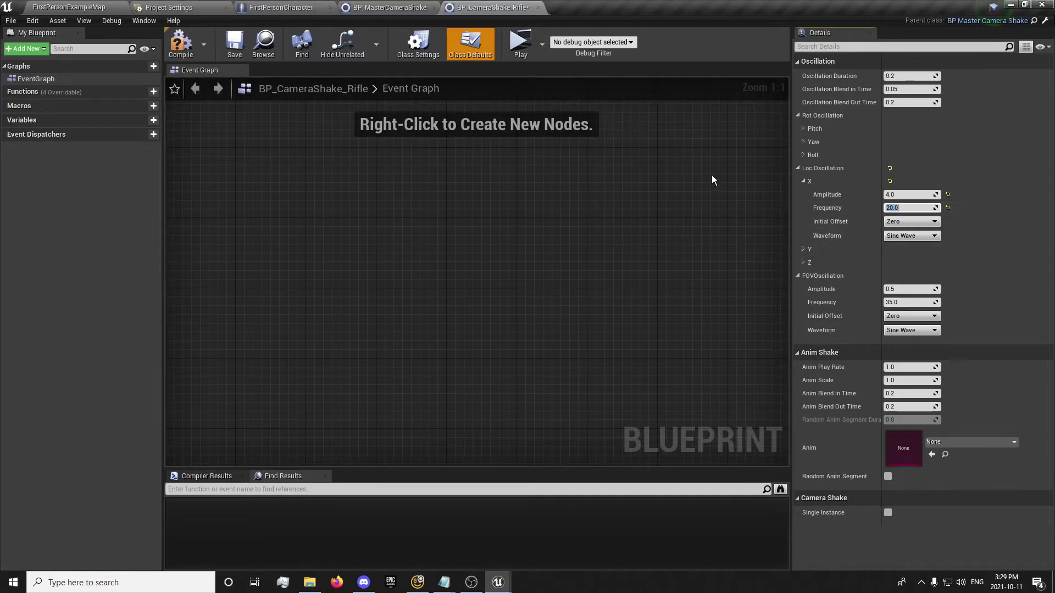
# - Expand the Pitch, Yaw and Roll settings under Rot Oscillation to review them, and compile and save BP_CameraShake_Rifle
pyautogui.click(803, 154)
pyautogui.click(803, 142)
pyautogui.click(803, 128)
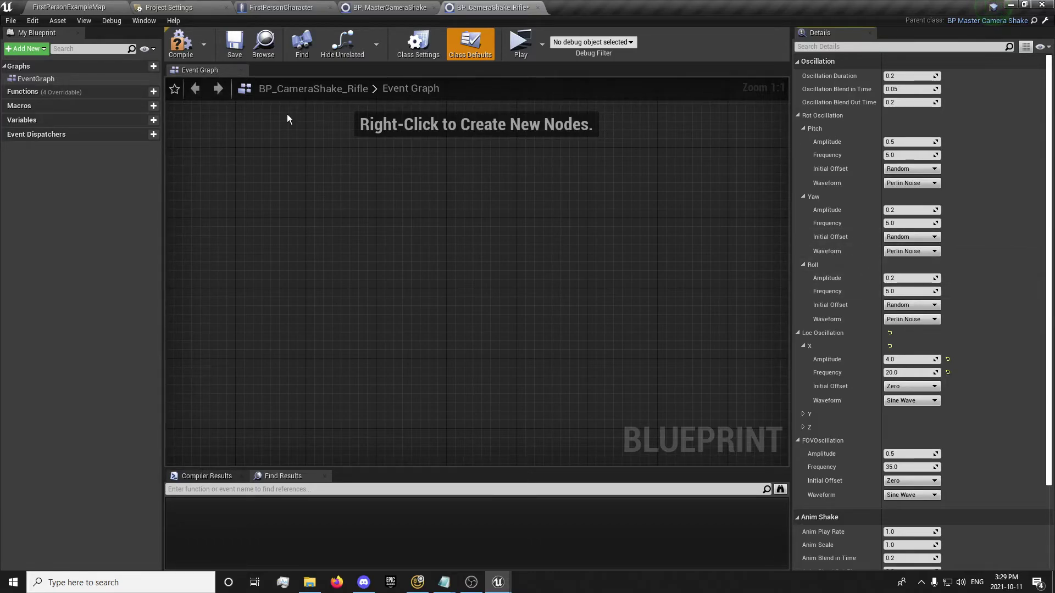
pyautogui.click(182, 44)
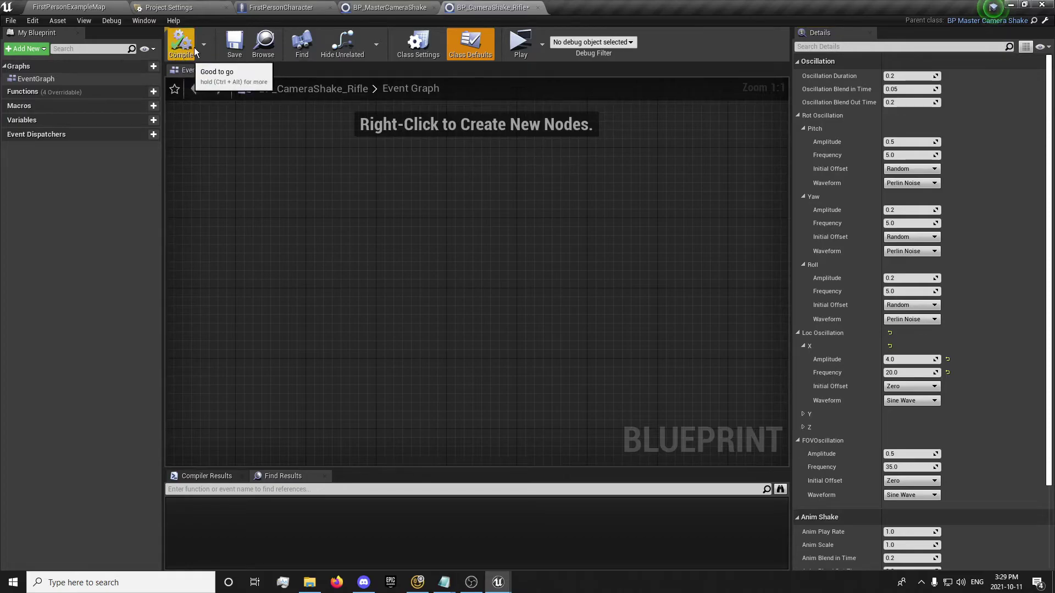
pyautogui.click(234, 44)
# - Play the level from FirstPersonExampleMap, check the firing shake, and end the preview
pyautogui.click(107, 11)
pyautogui.click(736, 40)
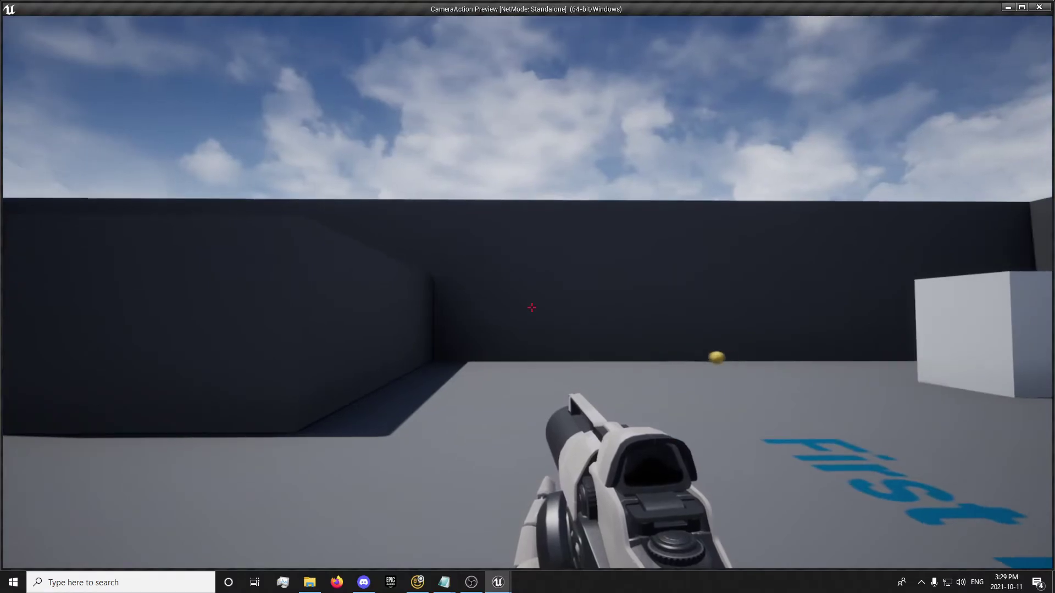
pyautogui.press('Escape')
# - In FirstPersonCharacter, set the Shake class of the Client Start Camera Shake node to BP_CameraShake_Rifle and compile
pyautogui.click(280, 7)
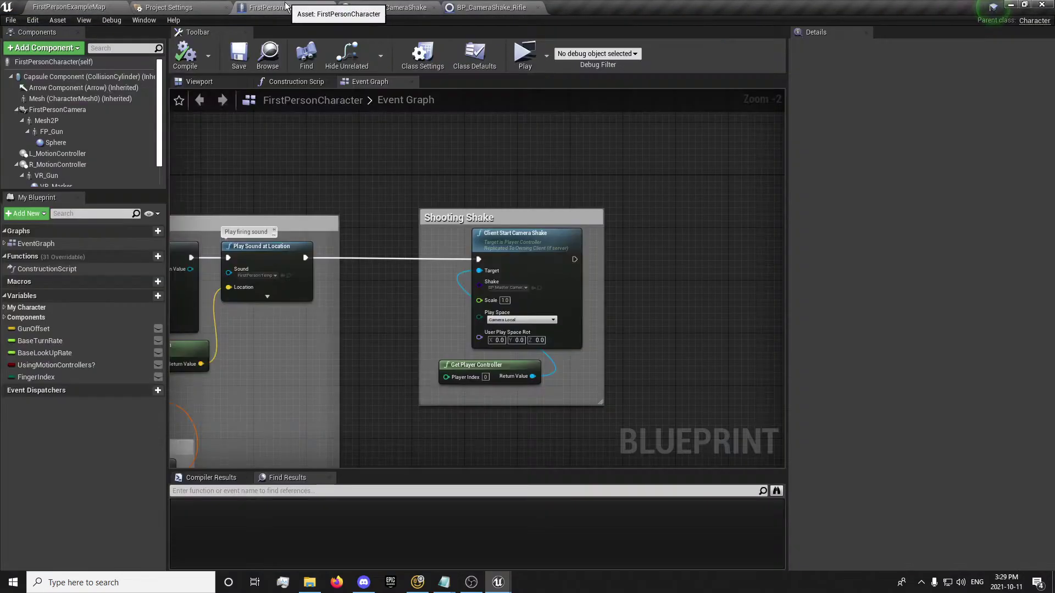
pyautogui.click(520, 287)
pyautogui.click(535, 324)
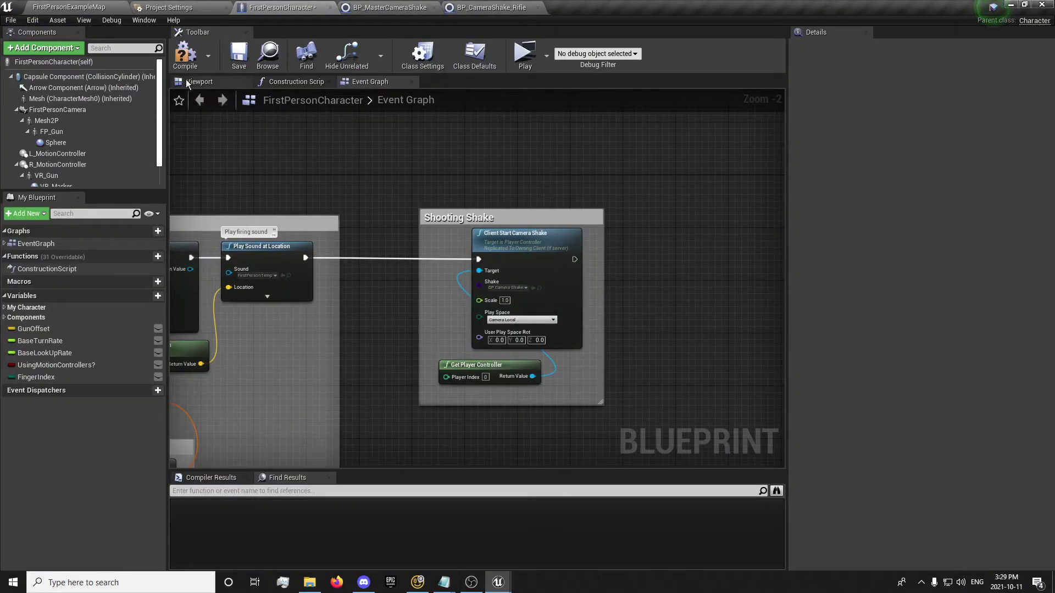
# - Play FirstPersonExampleMap, fire repeatedly at the walls and floor to check the rifle camera shake, and end the preview
pyautogui.click(88, 7)
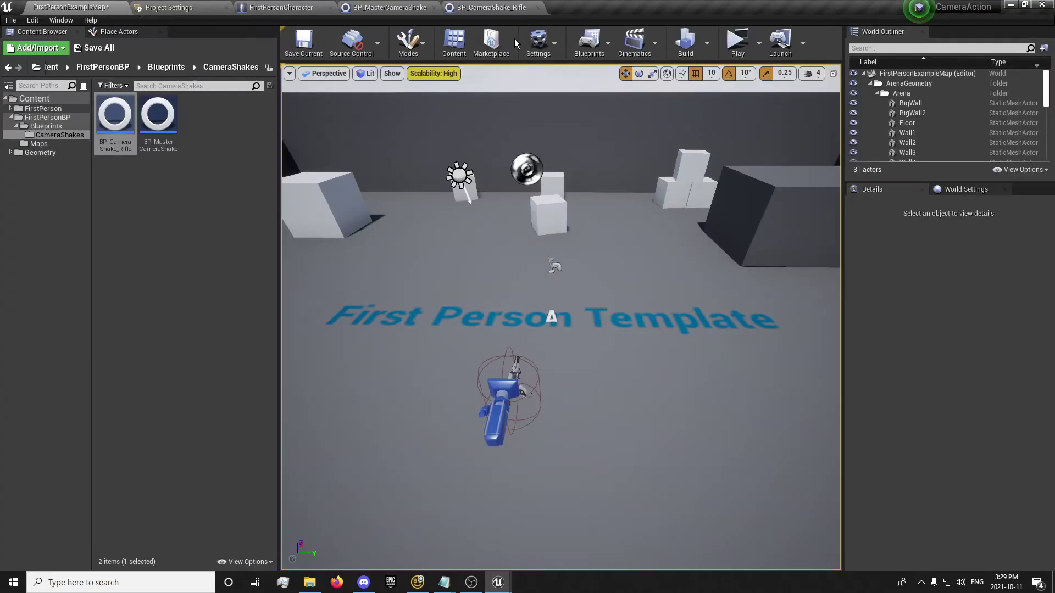
pyautogui.click(737, 37)
pyautogui.click(531, 307)
pyautogui.click(531, 307)
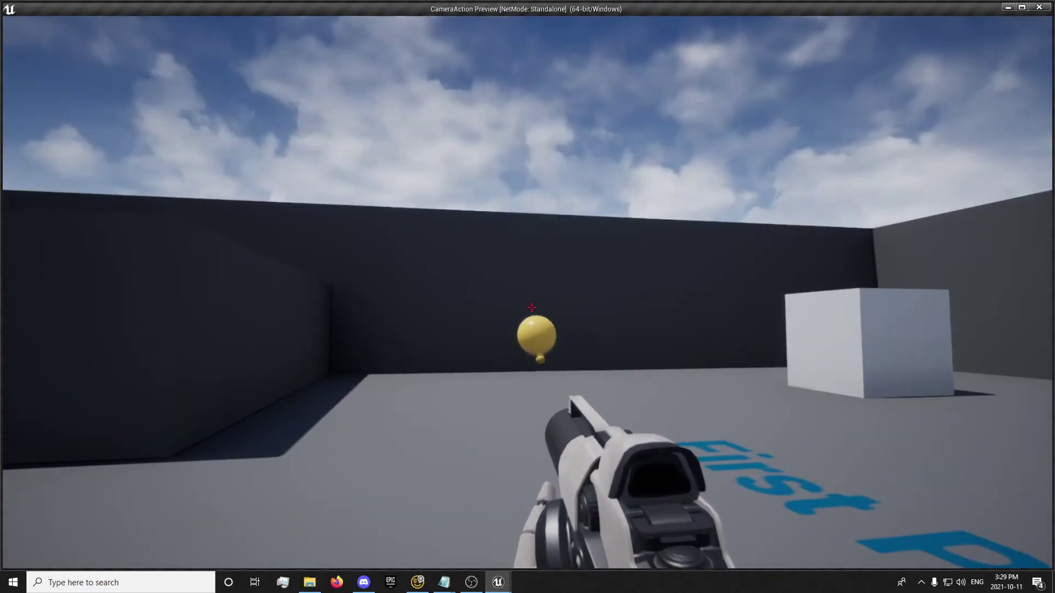
pyautogui.click(531, 307)
pyautogui.click(531, 307)
pyautogui.click(531, 307)
pyautogui.click(531, 308)
pyautogui.click(531, 307)
pyautogui.click(531, 307)
pyautogui.click(531, 307)
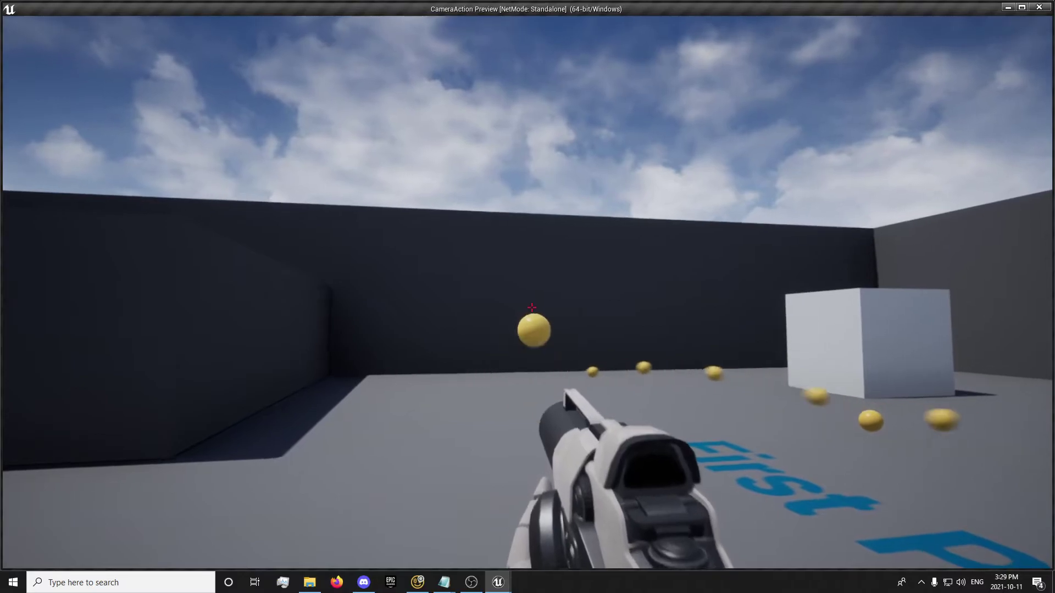
pyautogui.click(531, 307)
pyautogui.click(532, 308)
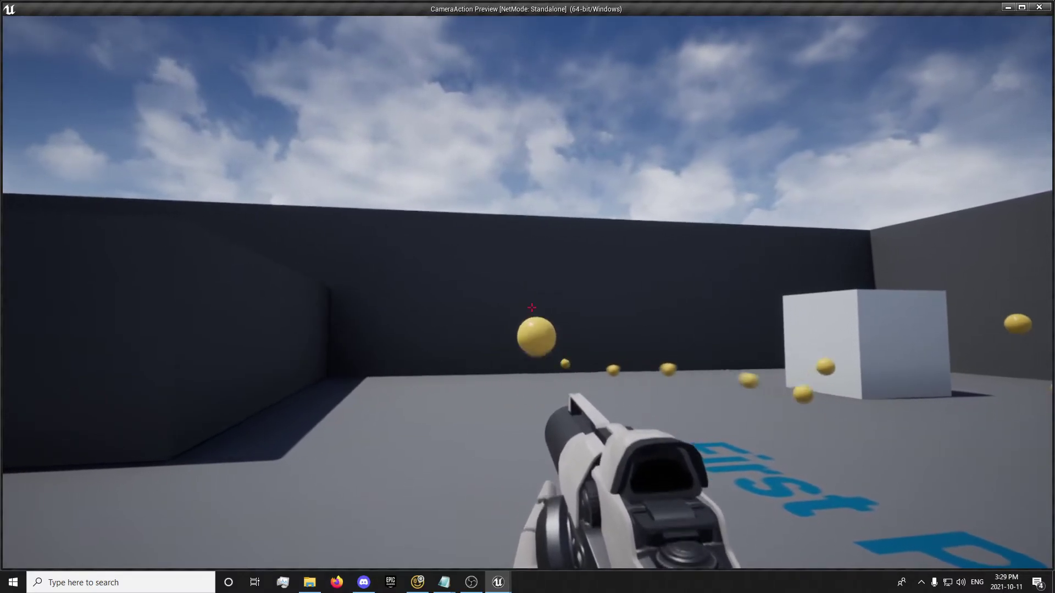
pyautogui.click(532, 307)
pyautogui.click(531, 307)
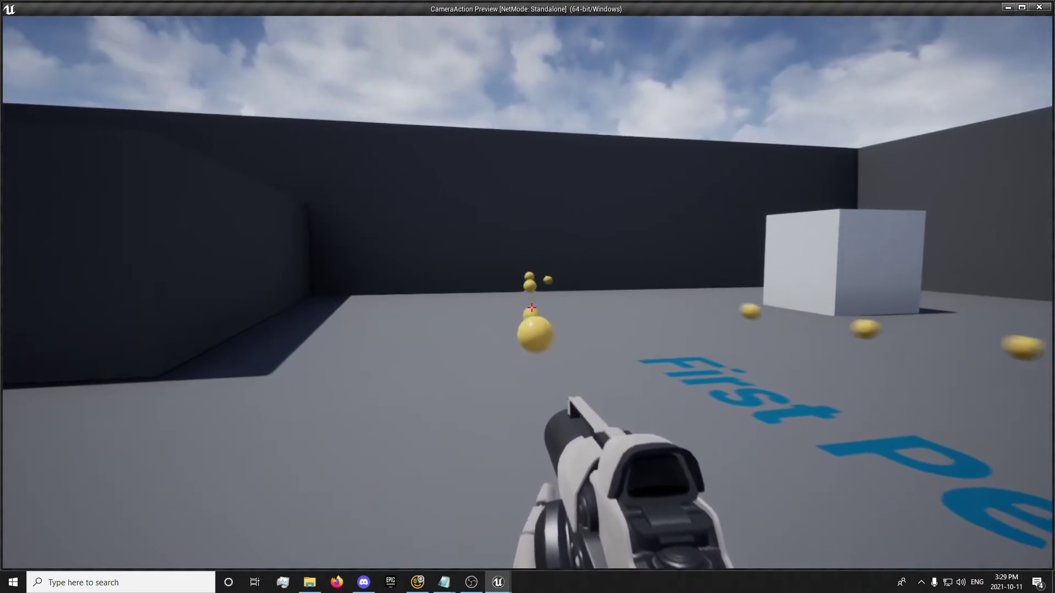
pyautogui.click(531, 308)
pyautogui.press('Escape')
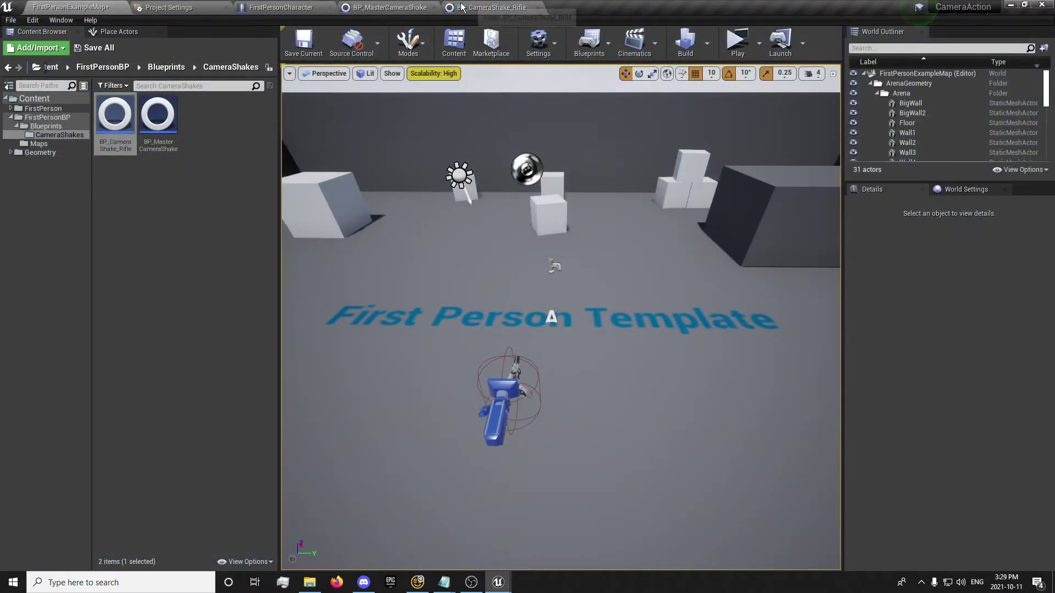
# - Disconnect Play Sound at Location from the Client Start Camera Shake node, compile, and briefly play the level without the shake
pyautogui.click(291, 8)
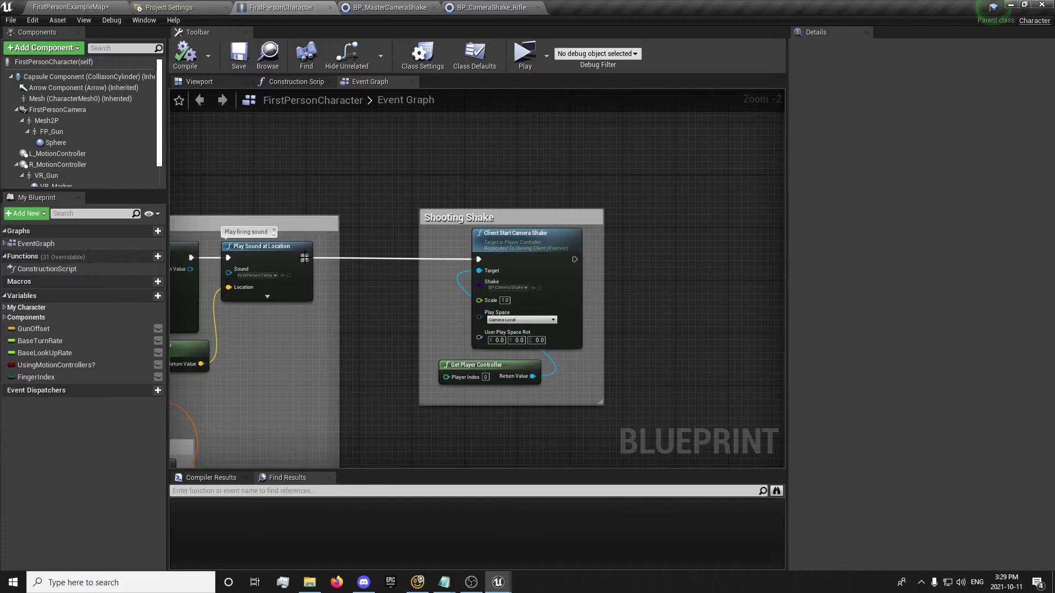
pyautogui.keyDown('alt'); pyautogui.click(305, 257); pyautogui.keyUp('alt')
pyautogui.click(187, 55)
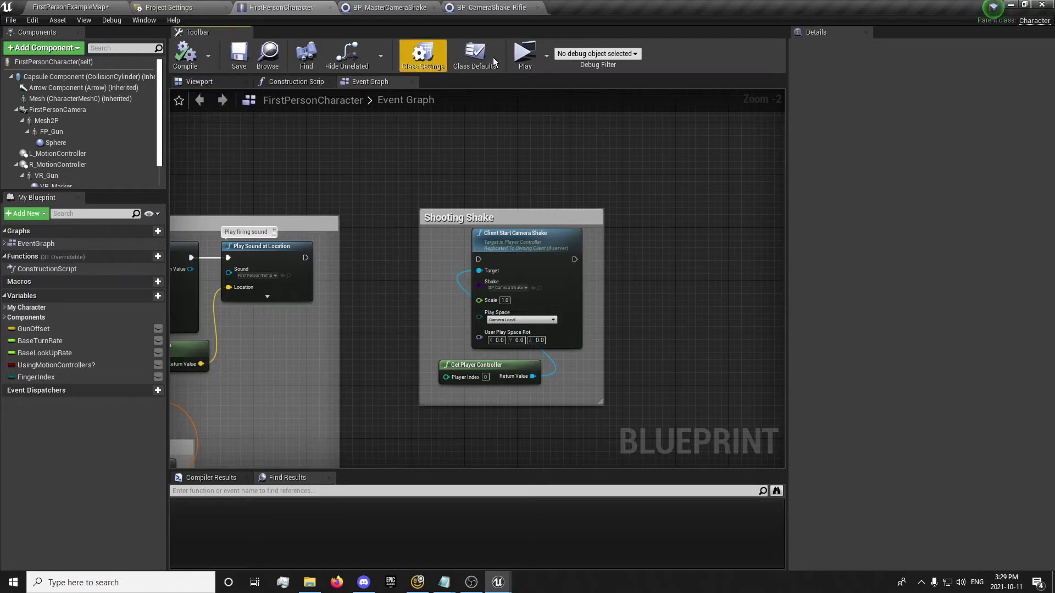
pyautogui.click(525, 54)
pyautogui.press('Escape')
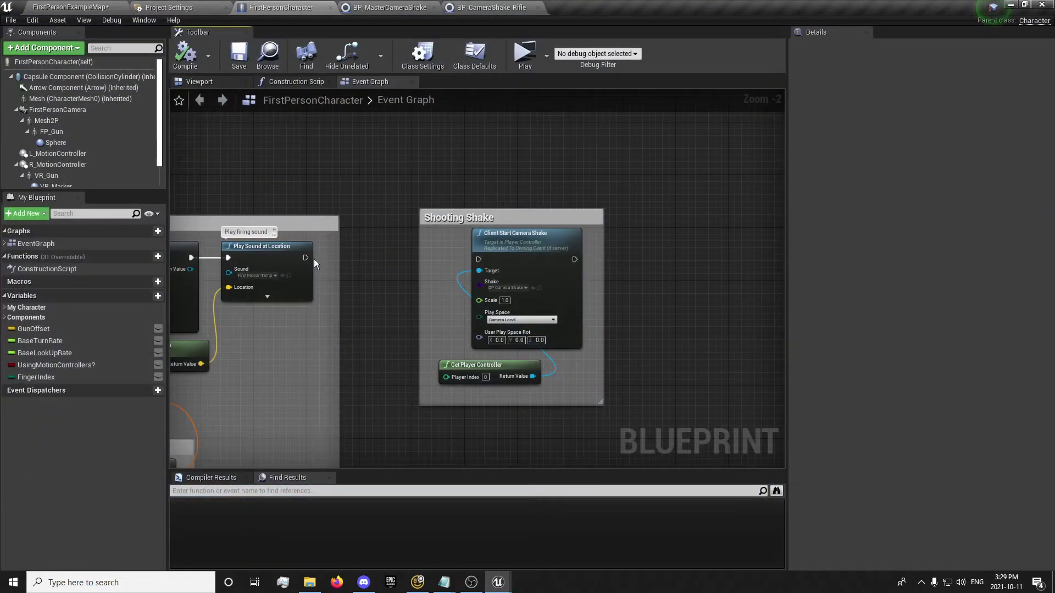
# - Reconnect Play Sound at Location to the Client Start Camera Shake node, and compile and save the blueprint
pyautogui.moveTo(306, 258); pyautogui.dragTo(479, 260)
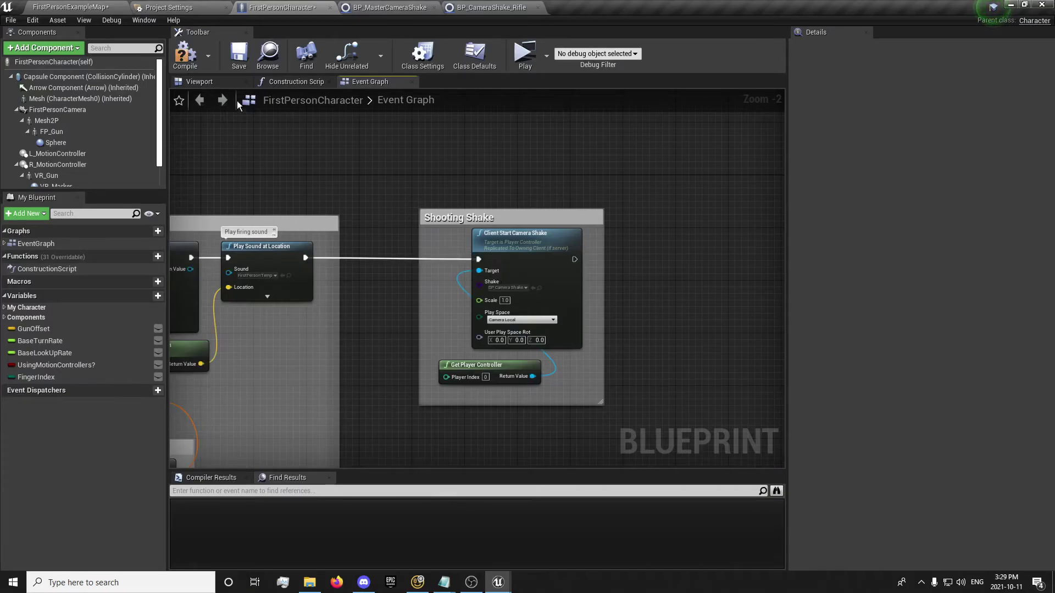
pyautogui.click(185, 53)
pyautogui.click(239, 53)
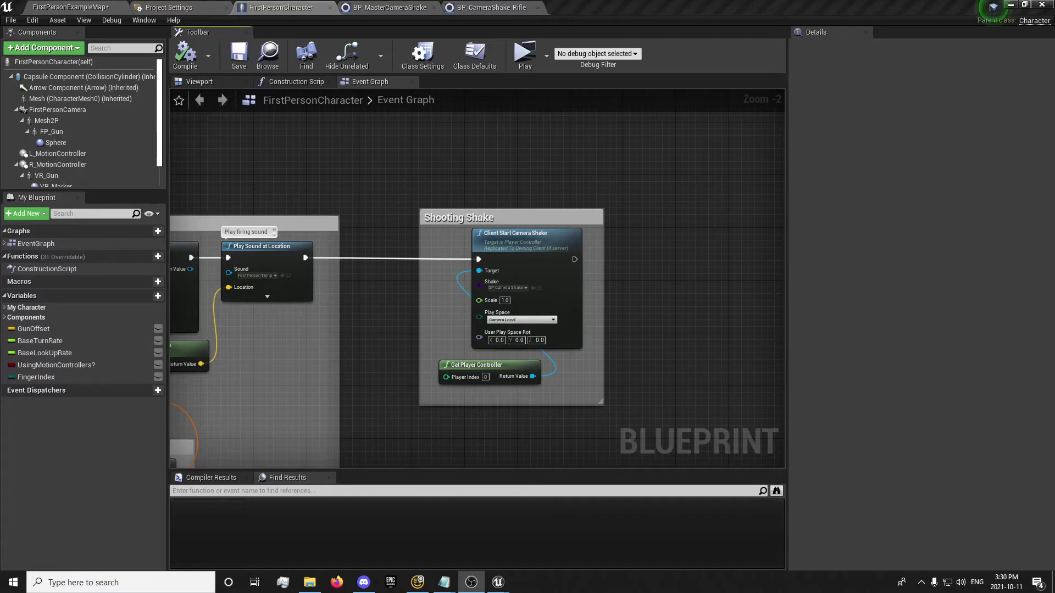
pyautogui.hotkey('alt', 'Tab')
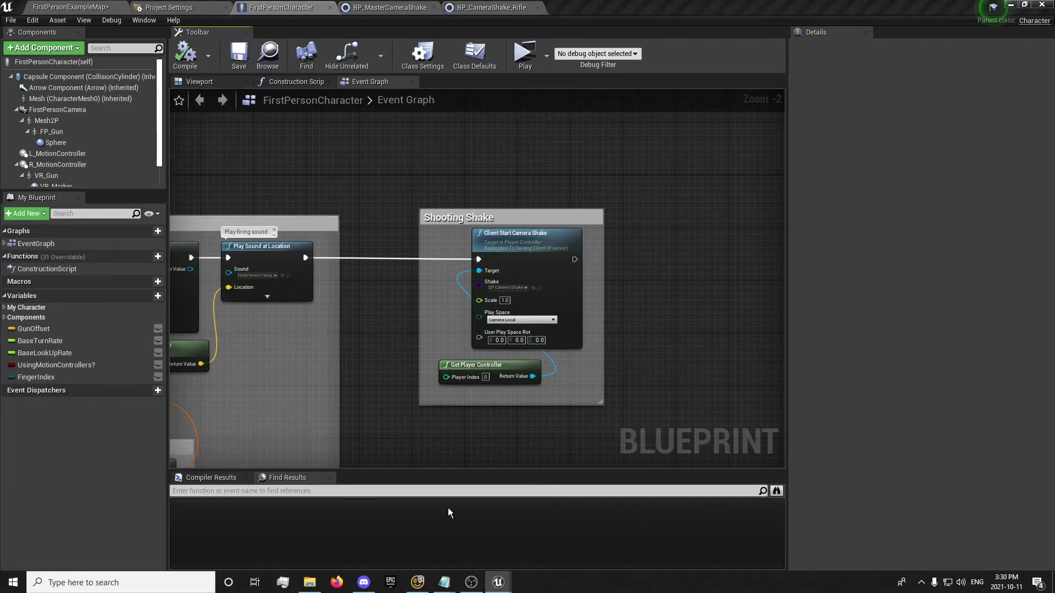
# - Create a Boolean variable named bLeftMousePressed, and compile and save the blueprint
pyautogui.click(142, 298)
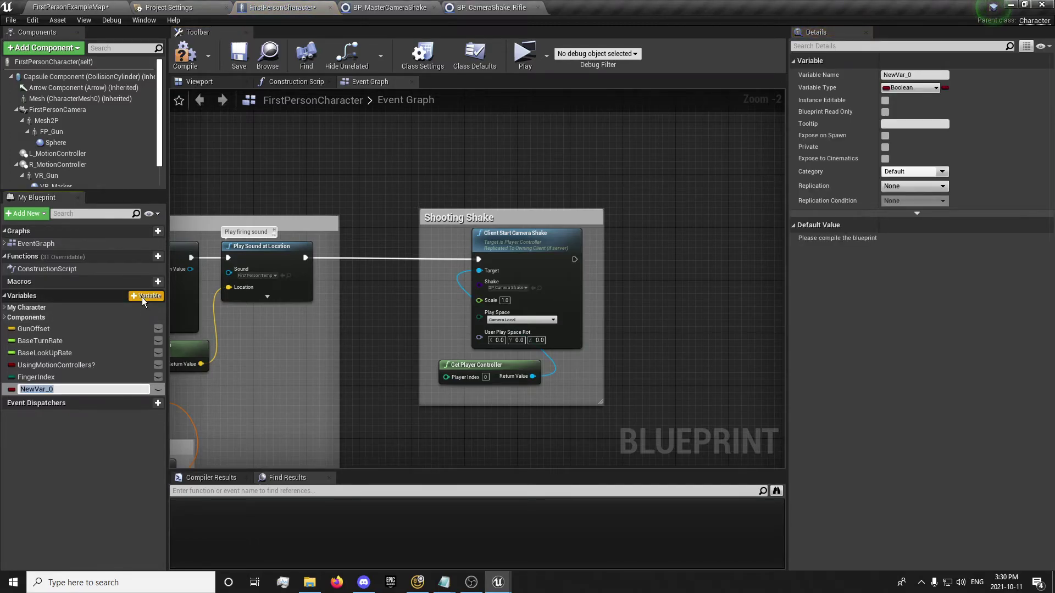
pyautogui.write('bLeftMousePressed')
pyautogui.press('Return')
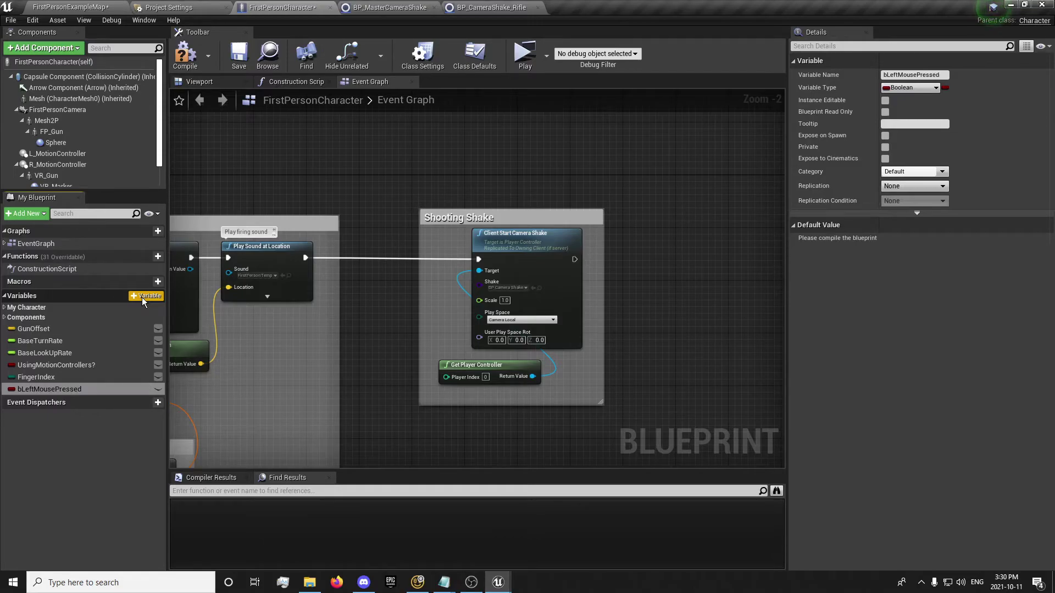
pyautogui.click(191, 65)
pyautogui.click(237, 65)
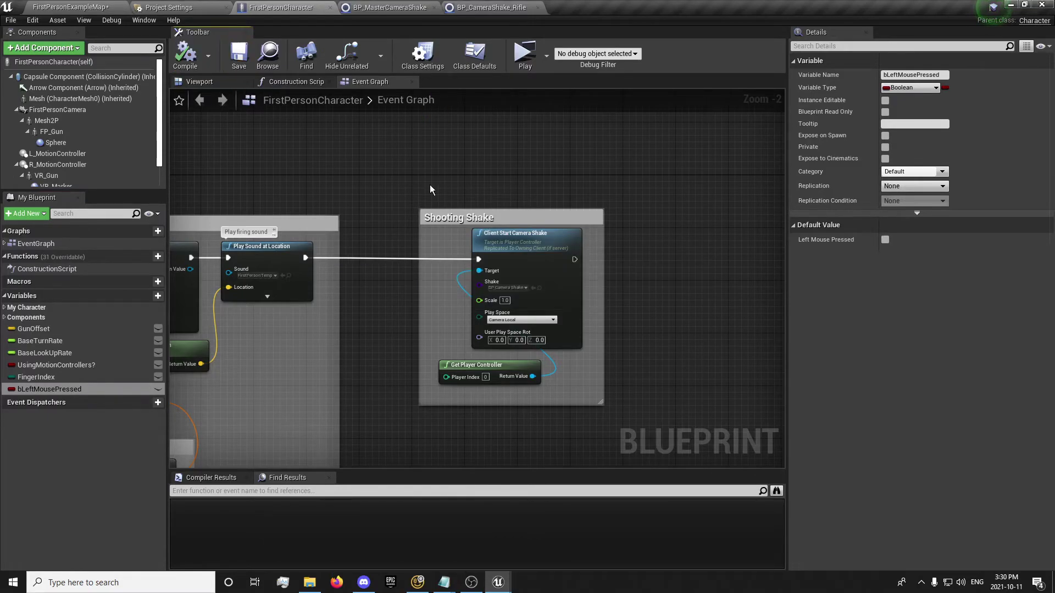
# - Above the Shooting Shake comment, add a Branch node with a Left Mouse Pressed getter as its condition
pyautogui.moveTo(390, 132); pyautogui.dragTo(350, 166, button='right')
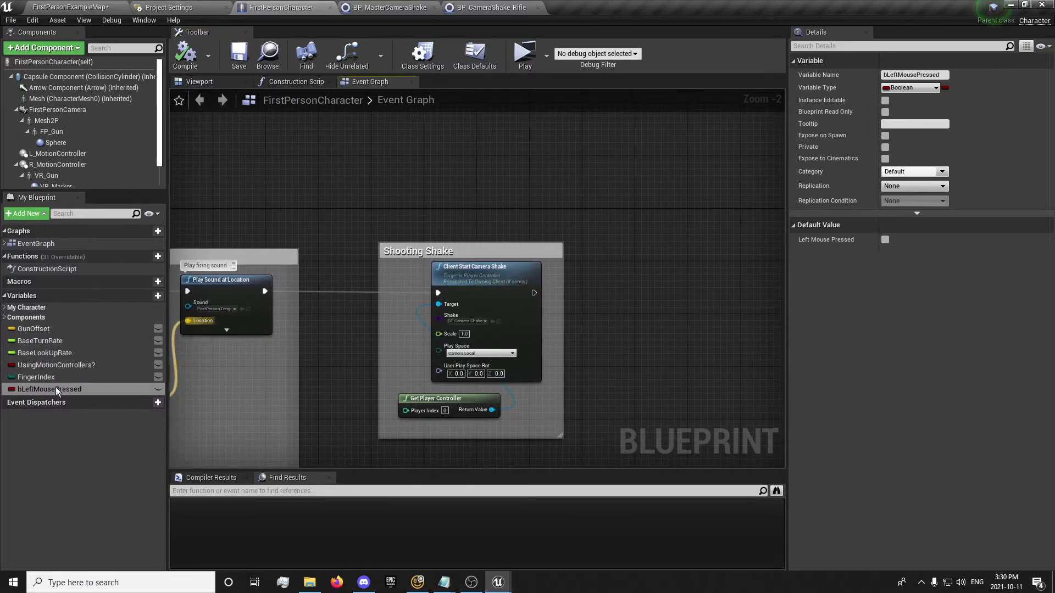
pyautogui.moveTo(55, 388); pyautogui.dragTo(283, 159)
pyautogui.click(315, 173)
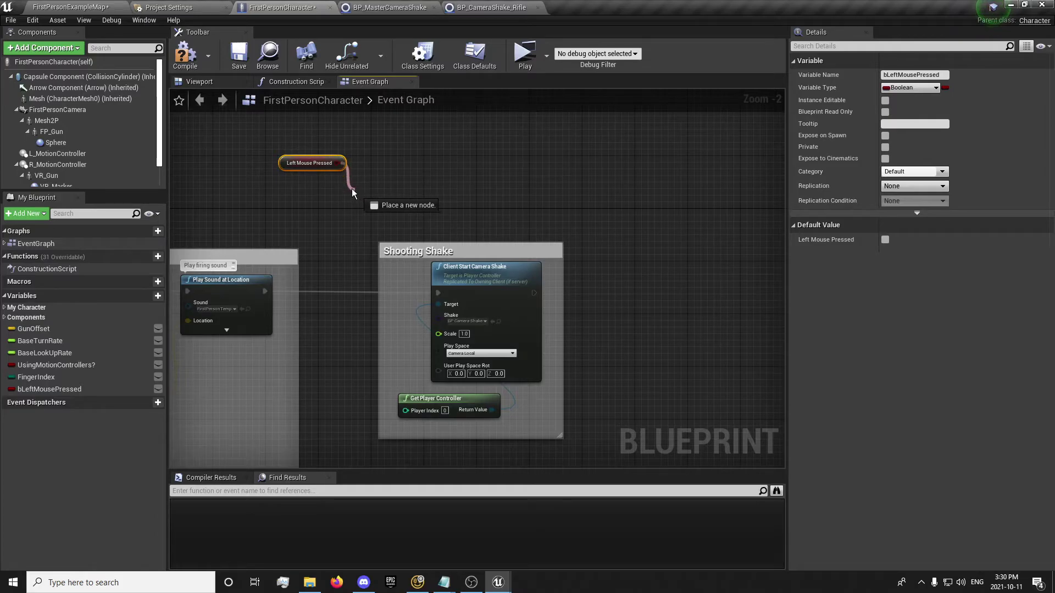
pyautogui.moveTo(351, 189); pyautogui.dragTo(300, 225, button='right')
pyautogui.scroll(1, 318, 230)
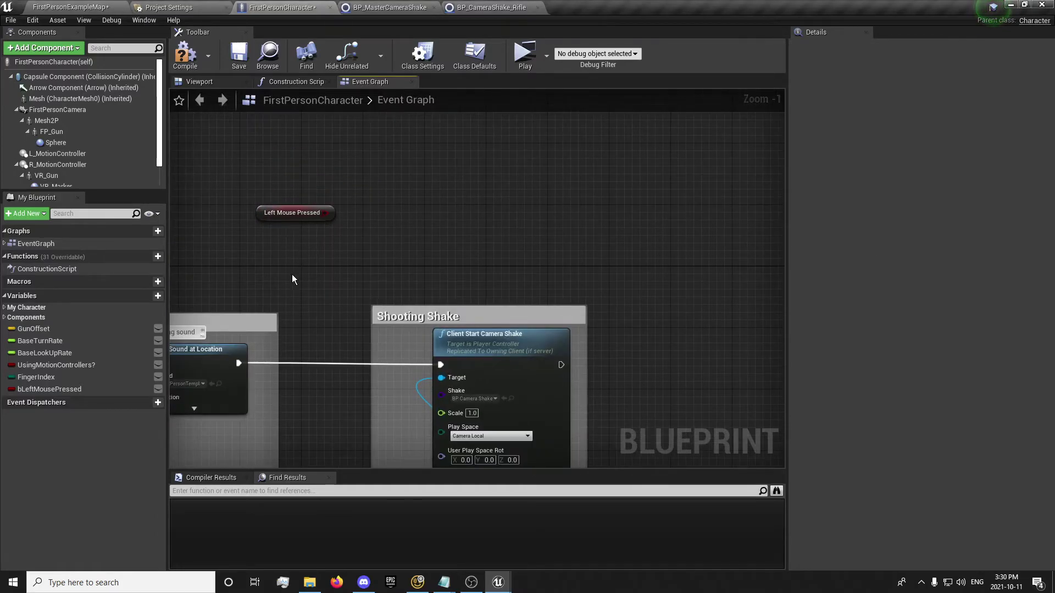
pyautogui.click(358, 159)
pyautogui.moveTo(325, 213); pyautogui.dragTo(366, 188)
pyautogui.moveTo(277, 215); pyautogui.dragTo(343, 216)
pyautogui.click(311, 178)
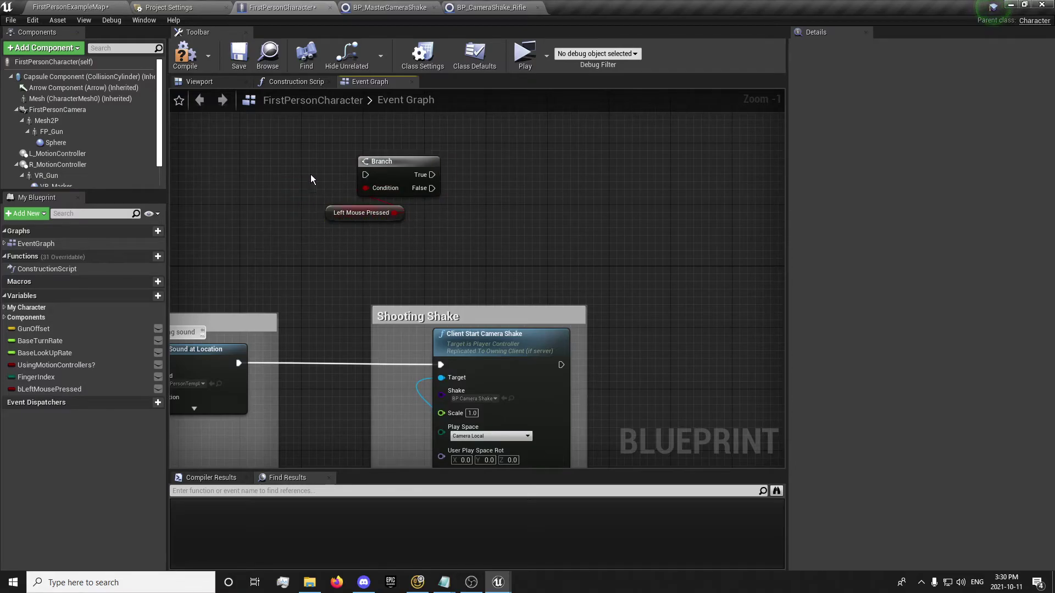
# - Add a SET Left Mouse Pressed node with true and wire it from InputAction Fire's Pressed output to the SpawnActor First Person Projectile node
pyautogui.scroll(-3, 279, 231)
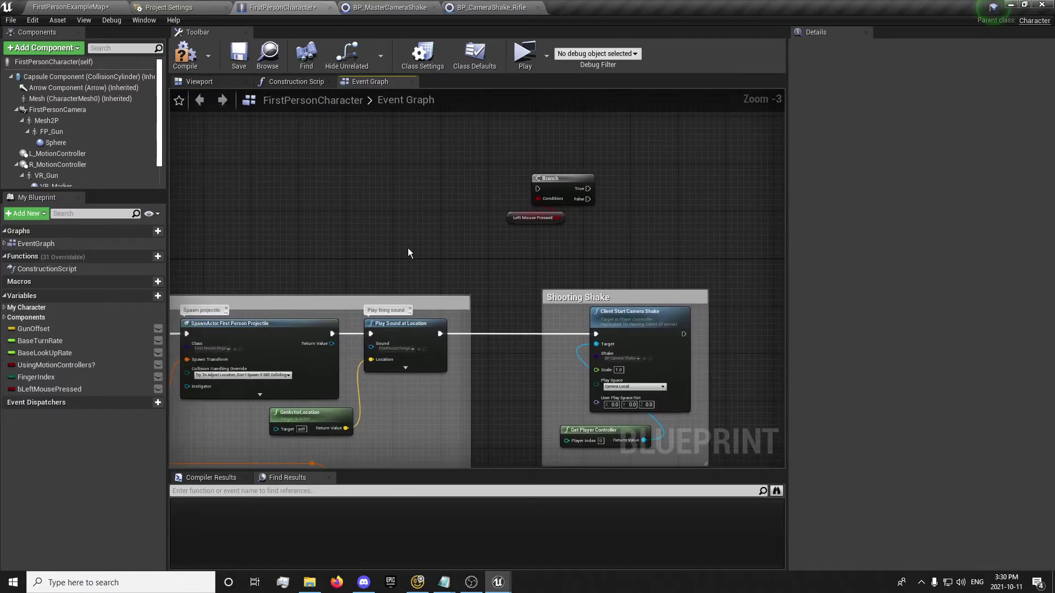
pyautogui.moveTo(77, 390); pyautogui.dragTo(198, 199)
pyautogui.click(215, 225)
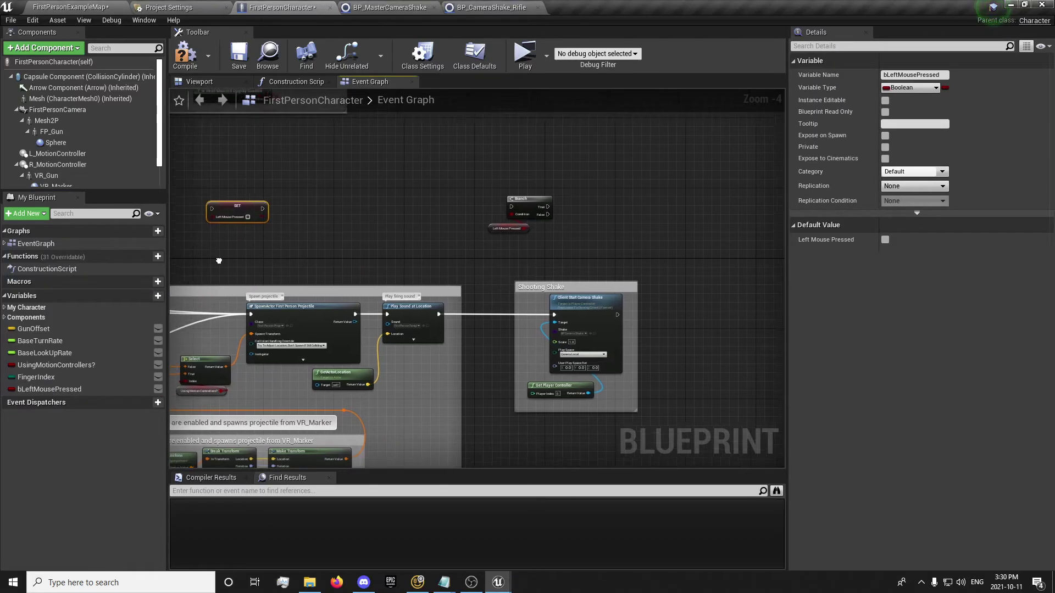
pyautogui.moveTo(216, 225); pyautogui.dragTo(497, 230, button='right')
pyautogui.moveTo(500, 219); pyautogui.dragTo(238, 319)
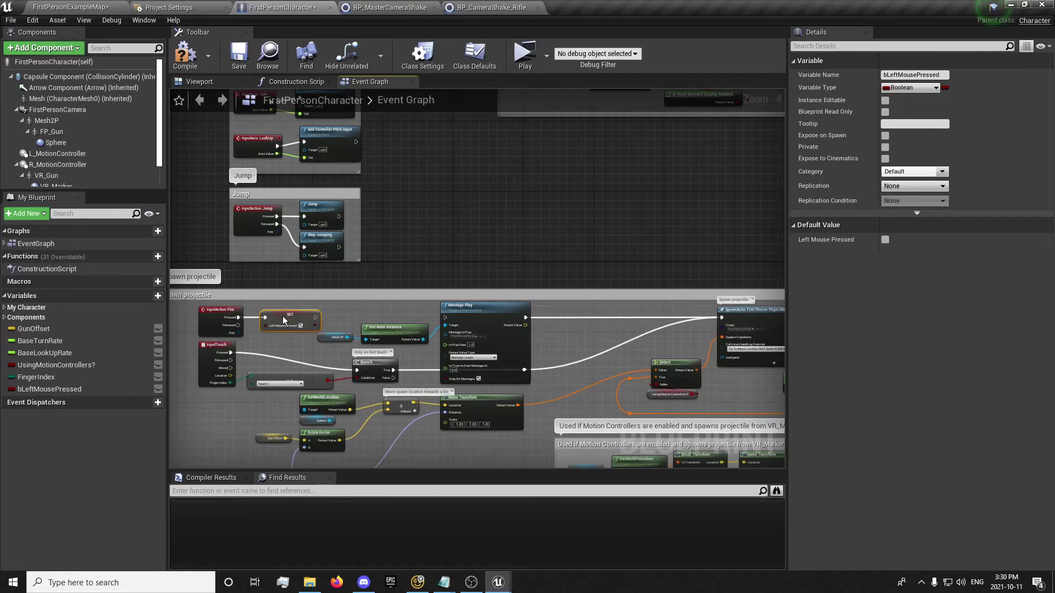
pyautogui.moveTo(434, 241); pyautogui.dragTo(723, 323)
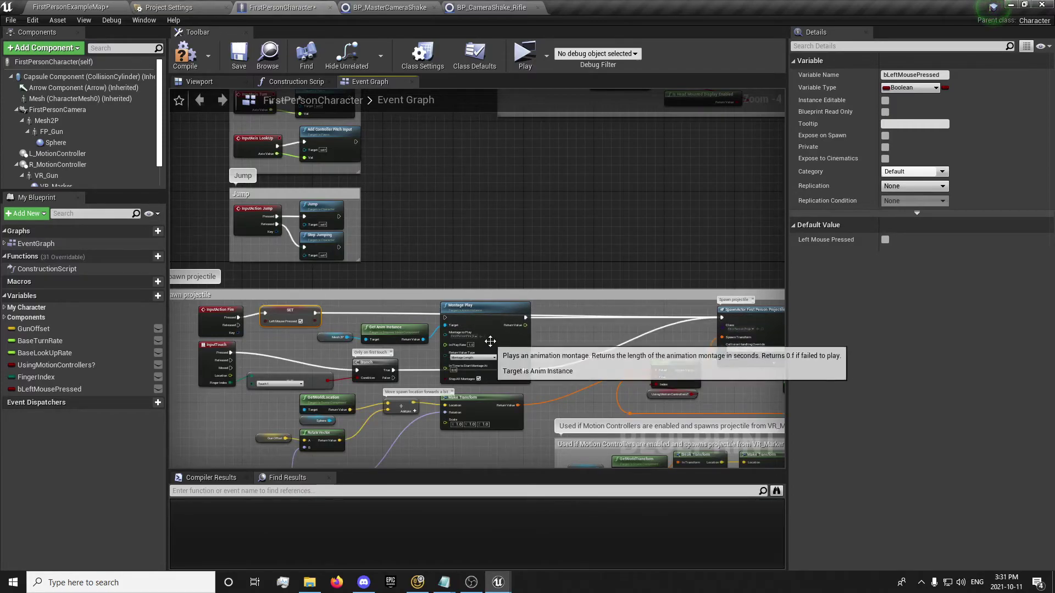
# - Move the Montage Play, Get Anim Instance and Mesh 2P nodes out of the Spawn projectile comment to the empty area above it
pyautogui.click(499, 333)
pyautogui.moveTo(342, 301); pyautogui.dragTo(589, 222)
pyautogui.moveTo(589, 222); pyautogui.dragTo(279, 208, button='right')
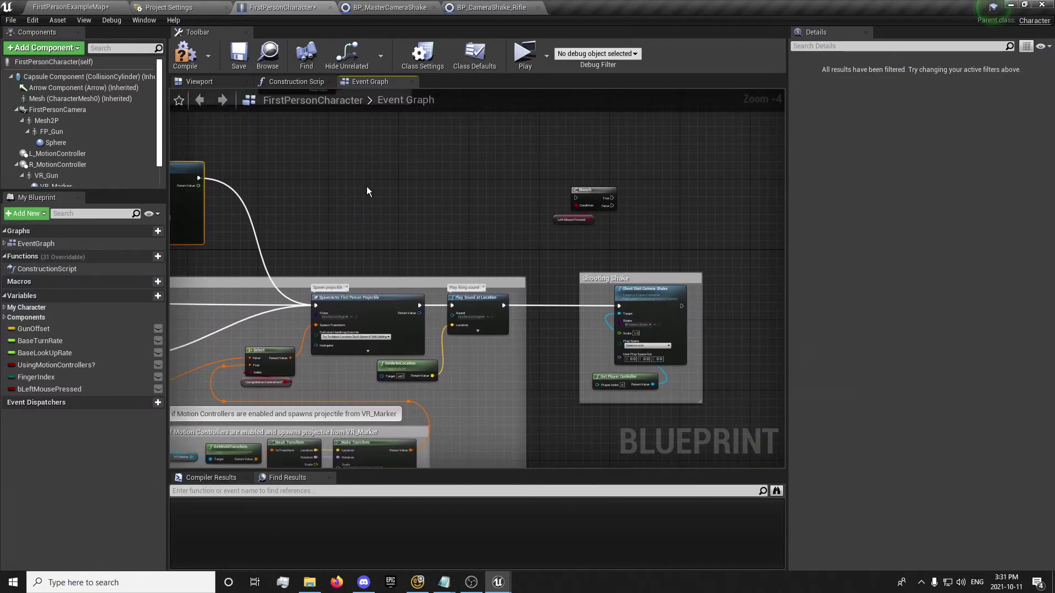
pyautogui.moveTo(367, 186); pyautogui.dragTo(645, 218, button='right')
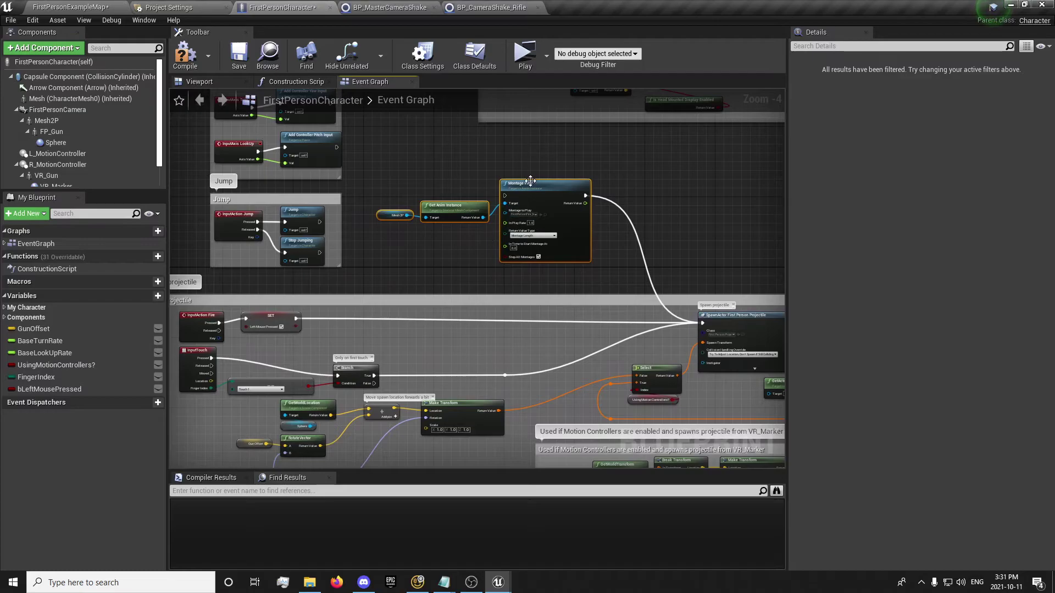
pyautogui.scroll(1, 419, 267)
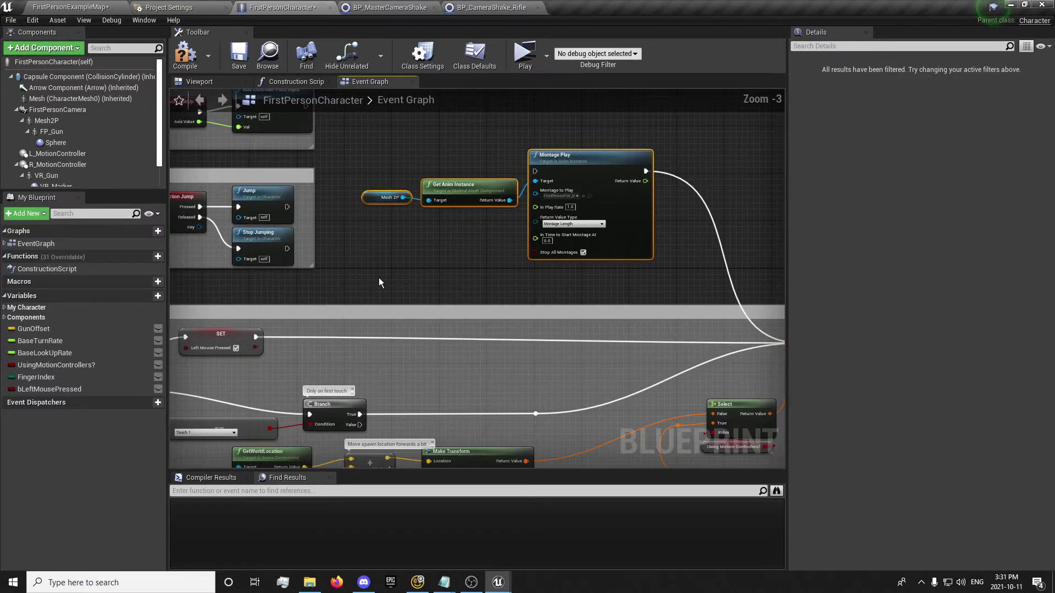
# - Align the SET Left Mouse Pressed node with InputAction Fire's Pressed output, and compile and save the blueprint
pyautogui.moveTo(296, 317); pyautogui.dragTo(475, 257, button='right')
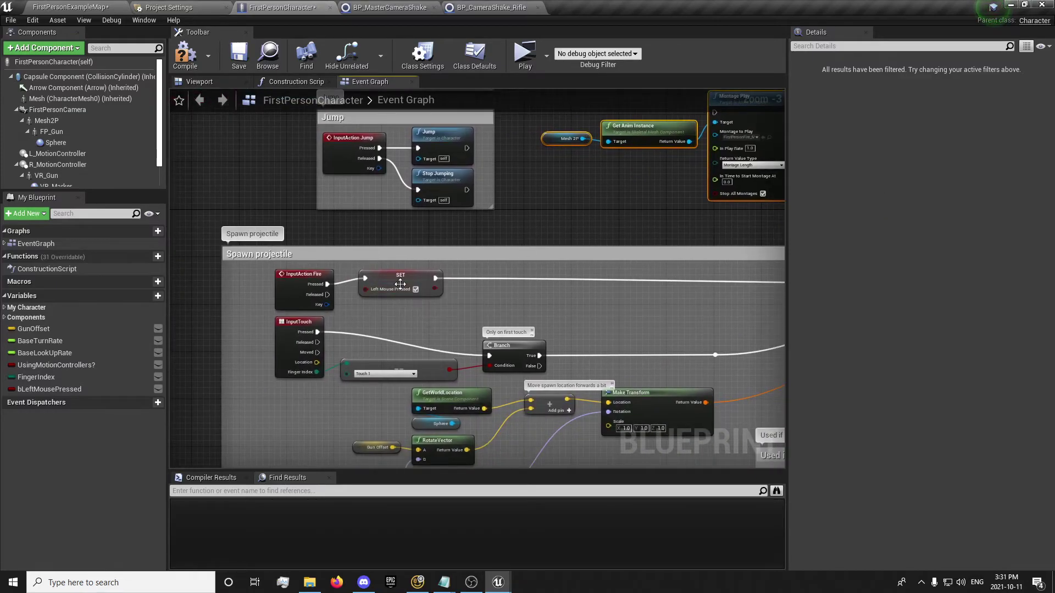
pyautogui.moveTo(400, 283); pyautogui.dragTo(406, 289)
pyautogui.click(400, 323)
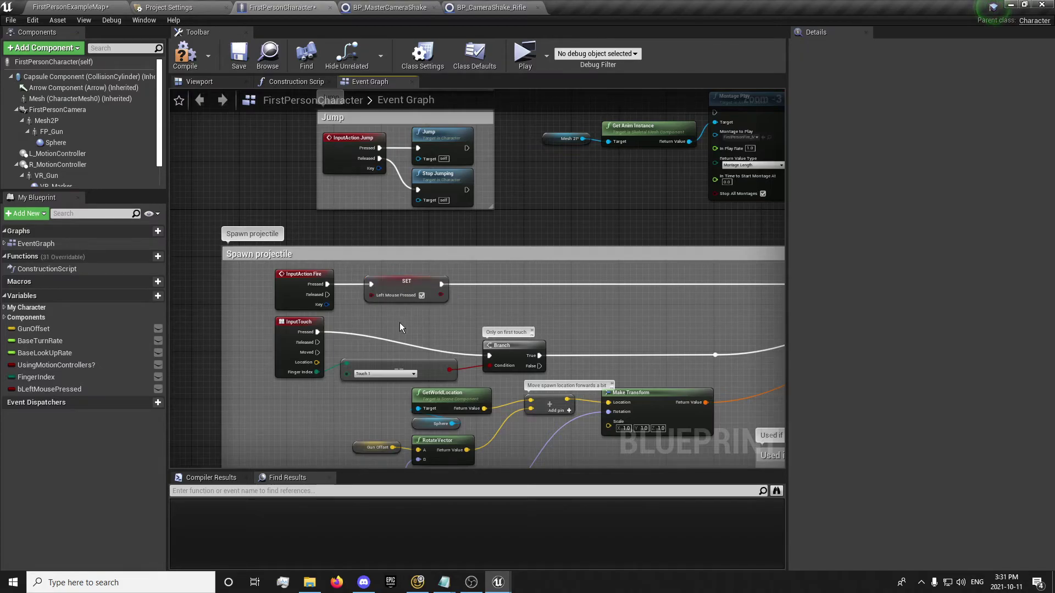
pyautogui.moveTo(400, 327); pyautogui.dragTo(334, 298, button='right')
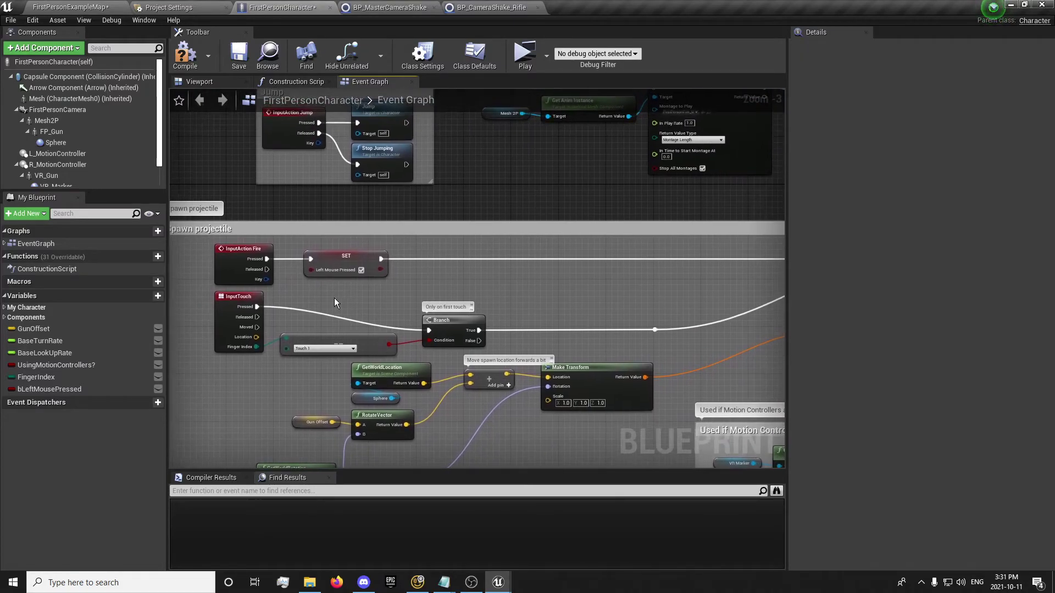
pyautogui.click(187, 53)
pyautogui.click(239, 53)
# - Duplicate the SET Left Mouse Pressed node as false, connect it to InputAction Fire's Released output, and compile and save
pyautogui.moveTo(551, 303); pyautogui.dragTo(177, 314, button='right')
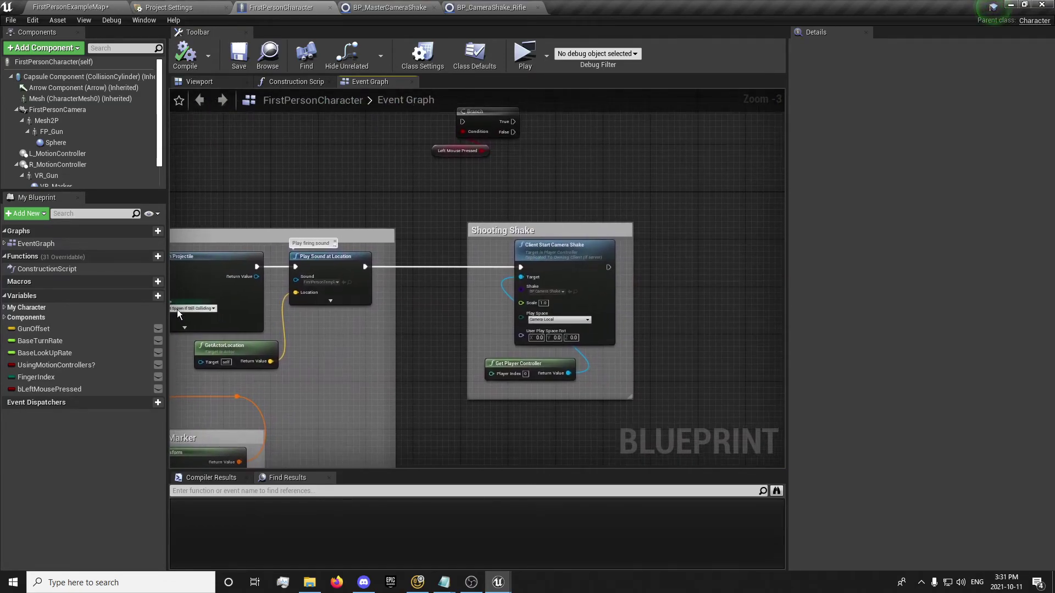
pyautogui.moveTo(428, 314); pyautogui.dragTo(784, 303, button='right')
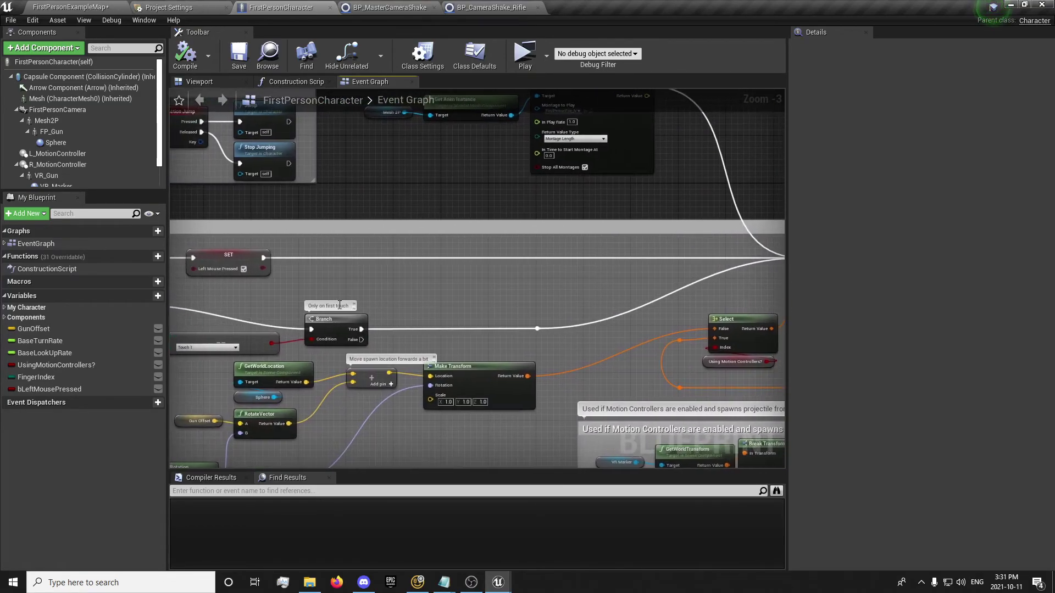
pyautogui.moveTo(201, 297); pyautogui.dragTo(425, 298, button='right')
pyautogui.click(430, 262)
pyautogui.hotkey('ctrl', 'c')
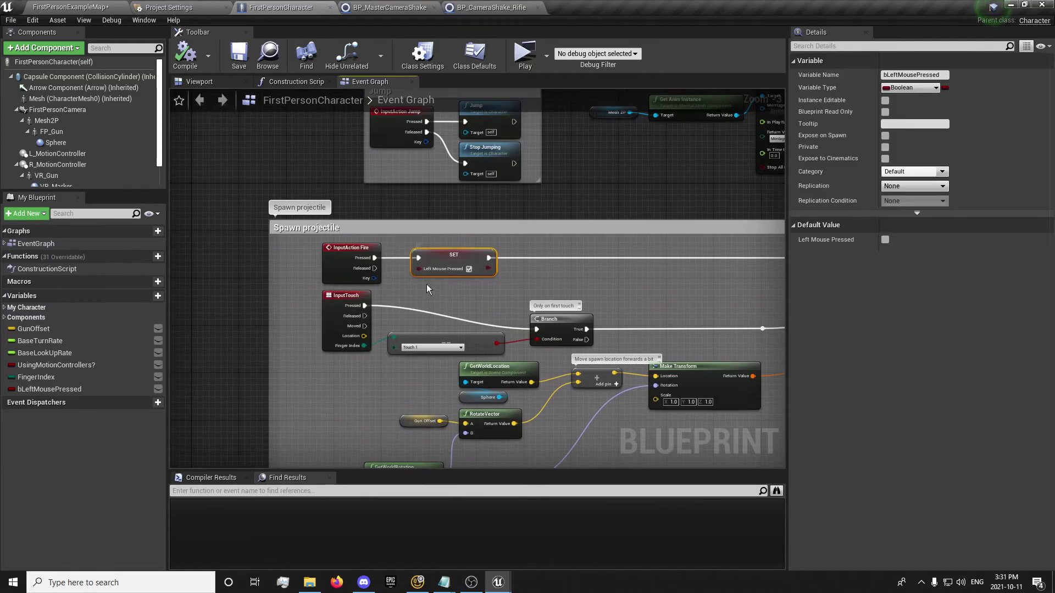
pyautogui.hotkey('ctrl', 'v')
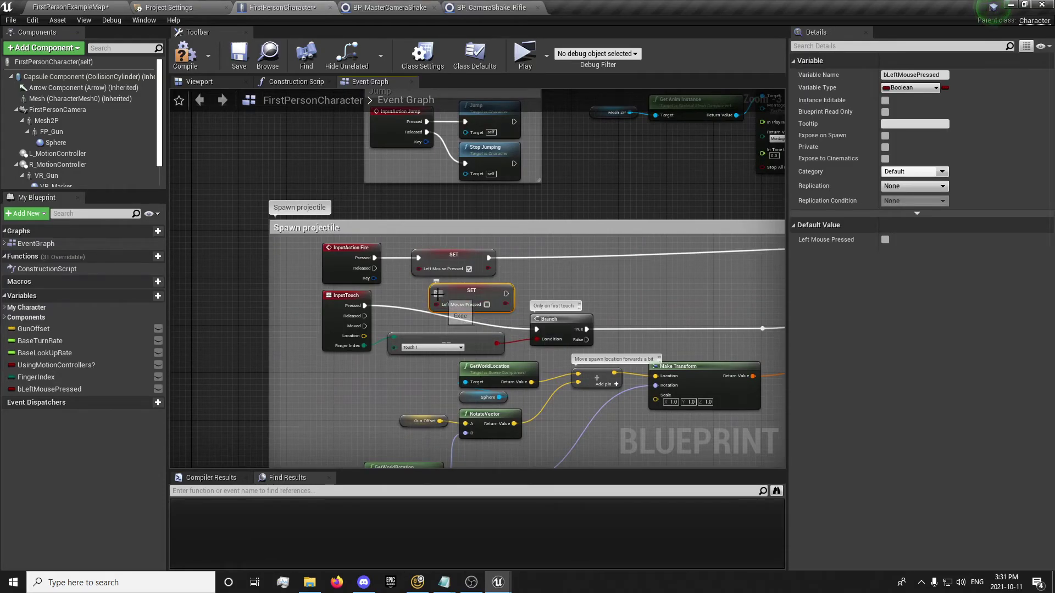
pyautogui.moveTo(374, 268); pyautogui.dragTo(444, 295)
pyautogui.click(378, 292)
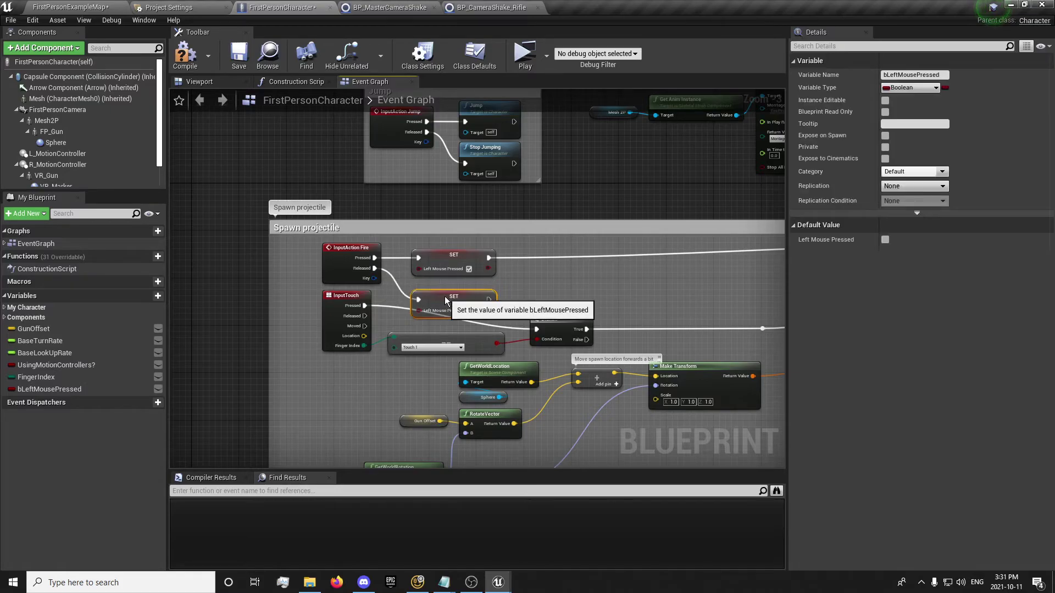
pyautogui.click(403, 281)
pyautogui.hotkey('ctrl', 's')
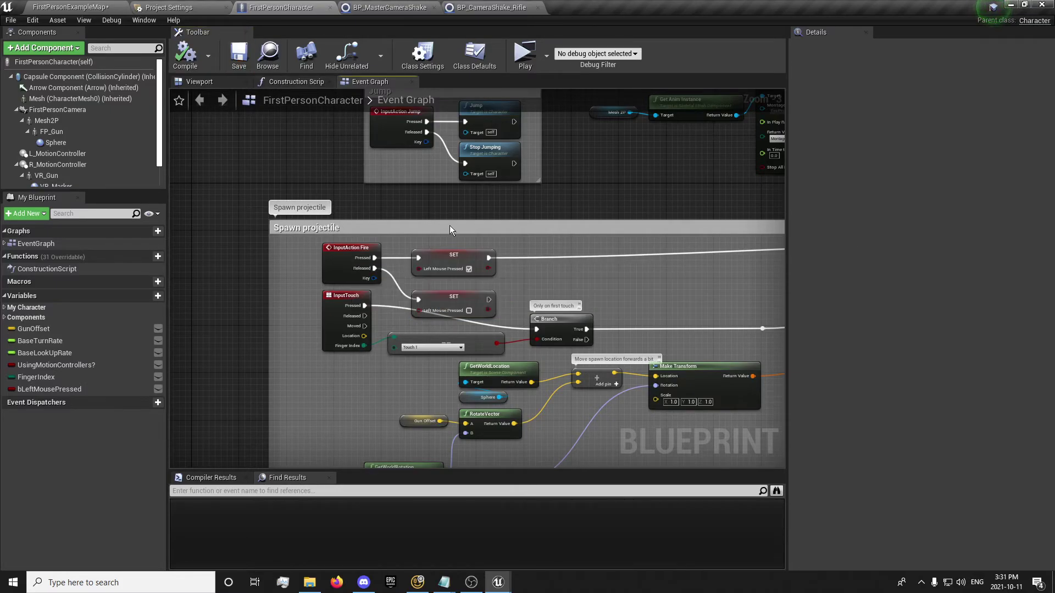
# - Add a Delay node before the new Branch node and connect its Completed output to the Branch
pyautogui.moveTo(619, 271); pyautogui.dragTo(266, 298, button='right')
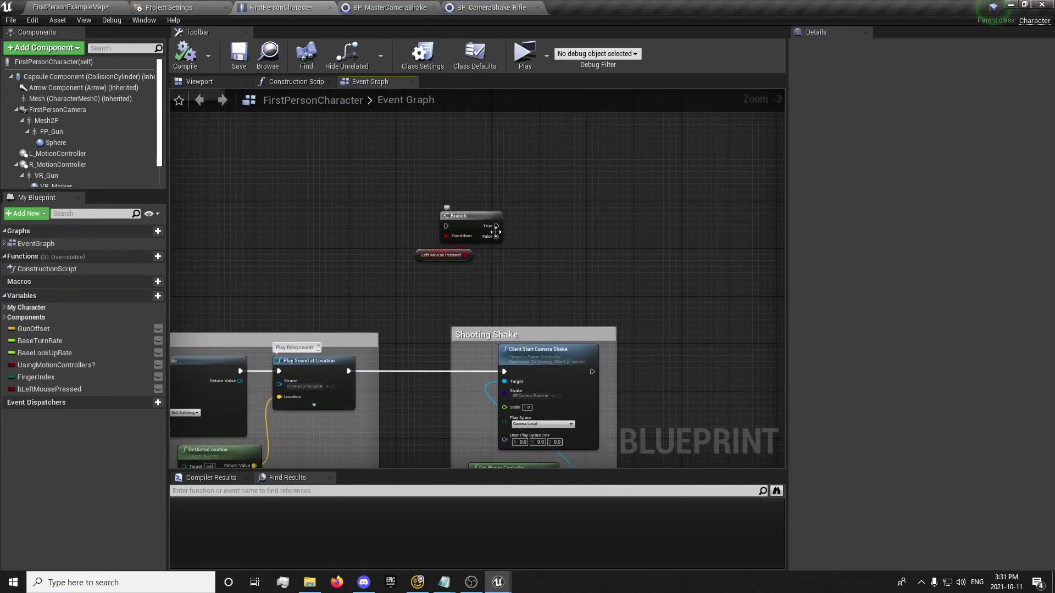
pyautogui.rightClick(344, 235)
pyautogui.write('delay')
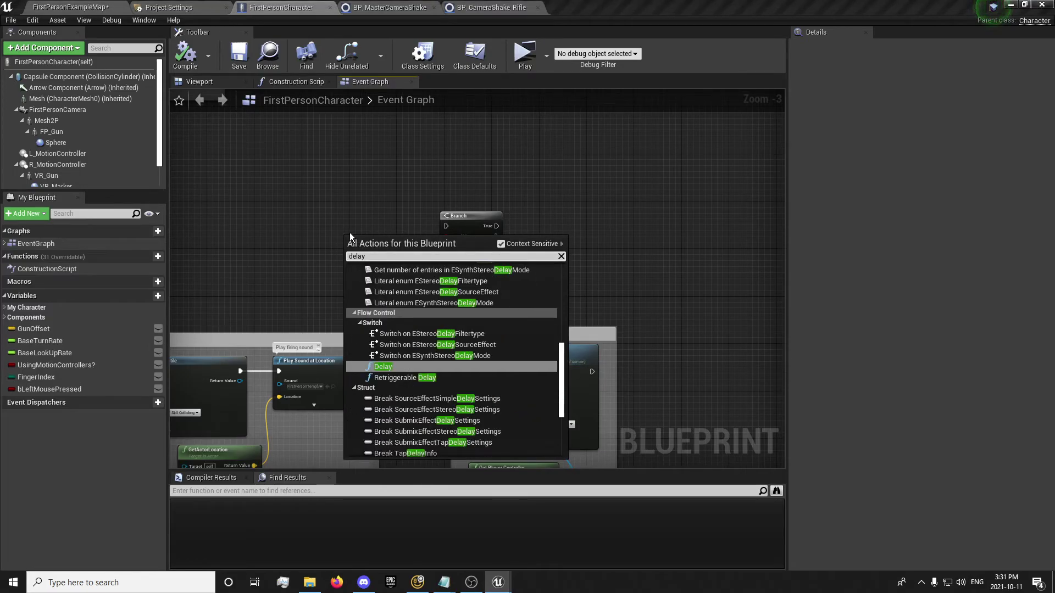
pyautogui.press('Return')
pyautogui.moveTo(366, 245); pyautogui.dragTo(453, 224)
pyautogui.scroll(1, 386, 245)
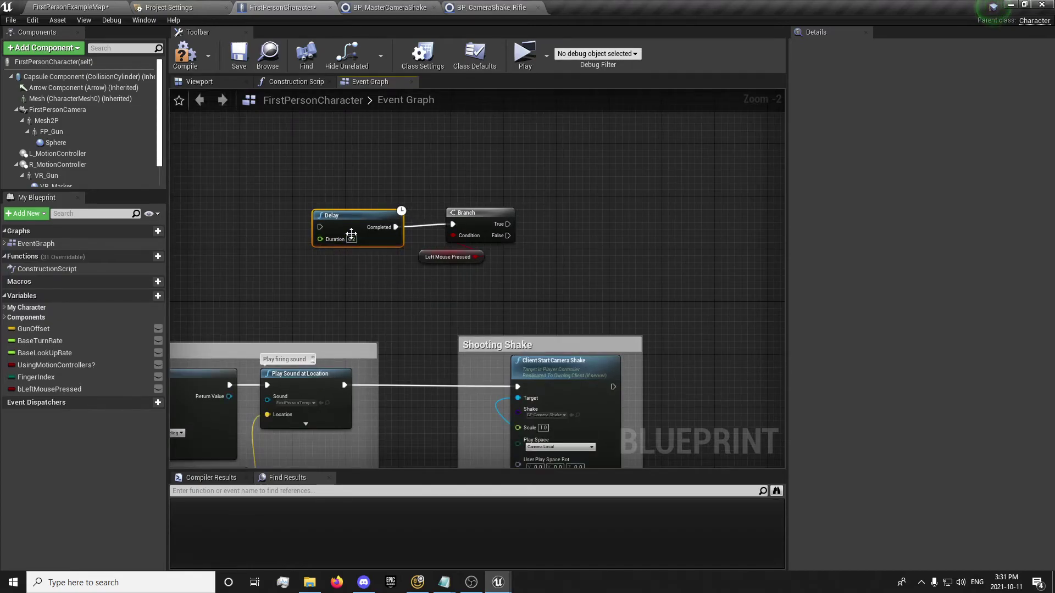
# - Promote the Delay node's Duration input to a variable named FireRate, and compile and save the blueprint
pyautogui.moveTo(329, 242); pyautogui.dragTo(341, 262)
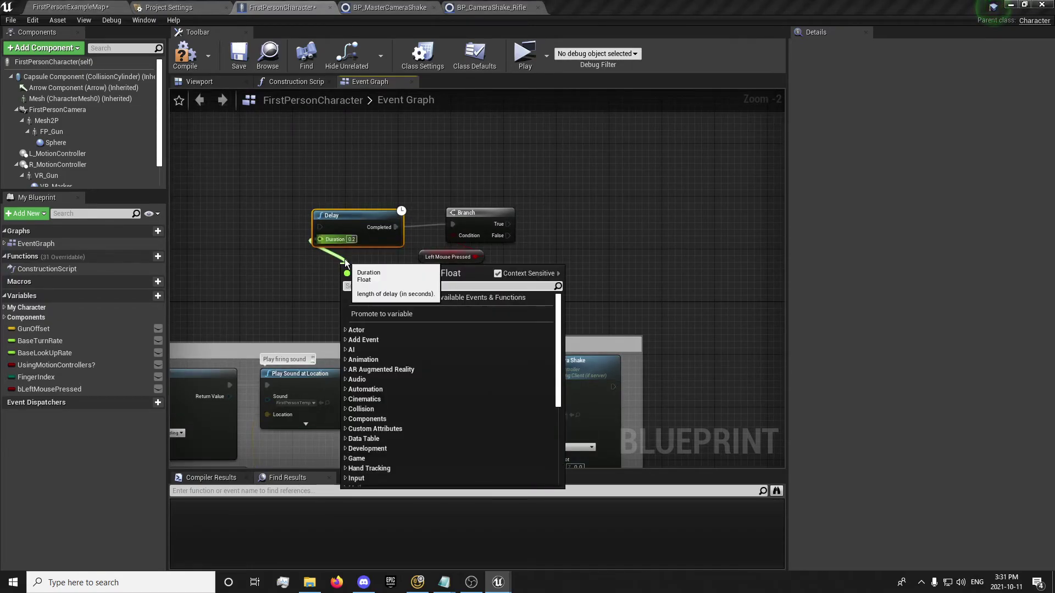
pyautogui.click(389, 315)
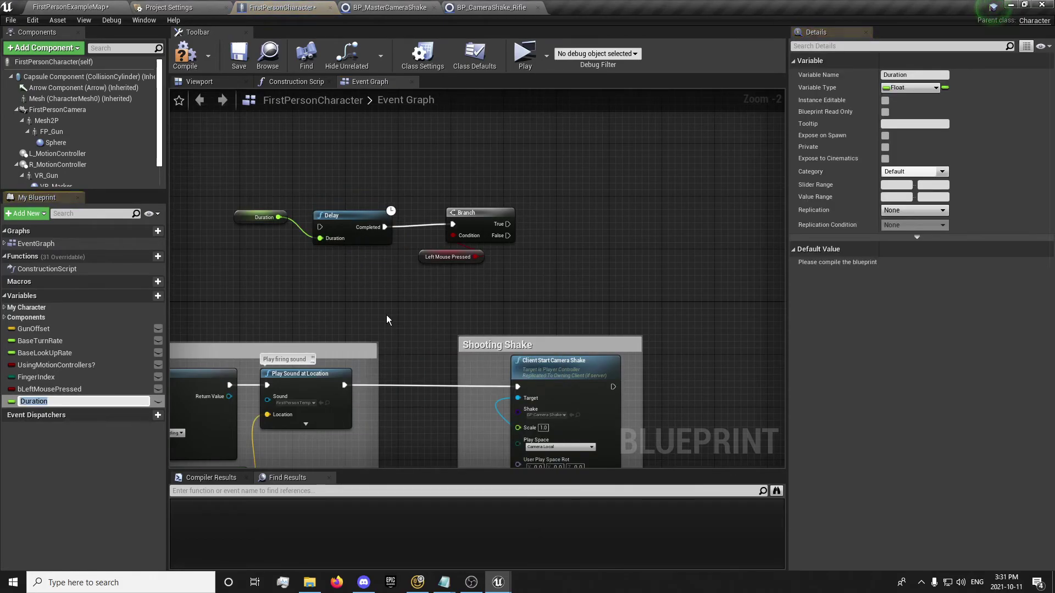
pyautogui.write('FireRate')
pyautogui.press('Return')
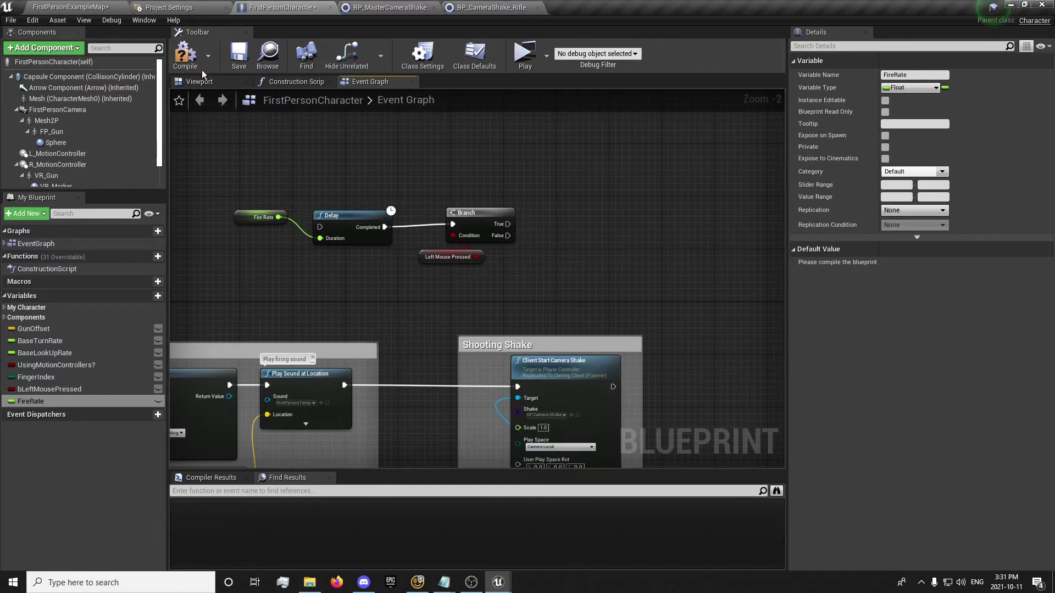
pyautogui.click(246, 60)
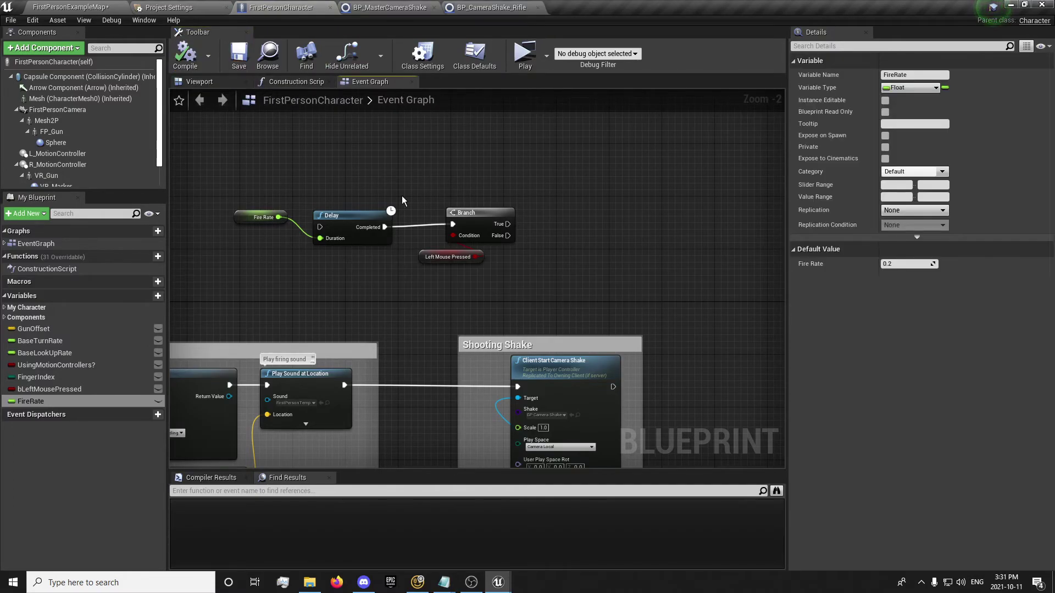
# - Place the Fire Rate getter below the Delay node, and make FireRate instance editable with a default value of 0.1
pyautogui.moveTo(244, 212); pyautogui.dragTo(296, 252)
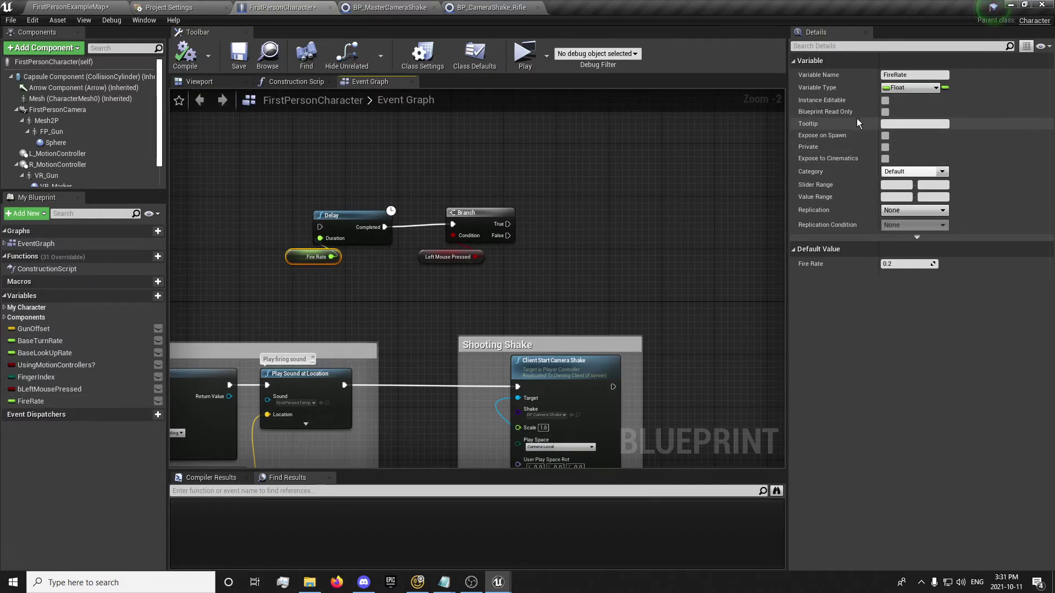
pyautogui.click(884, 100)
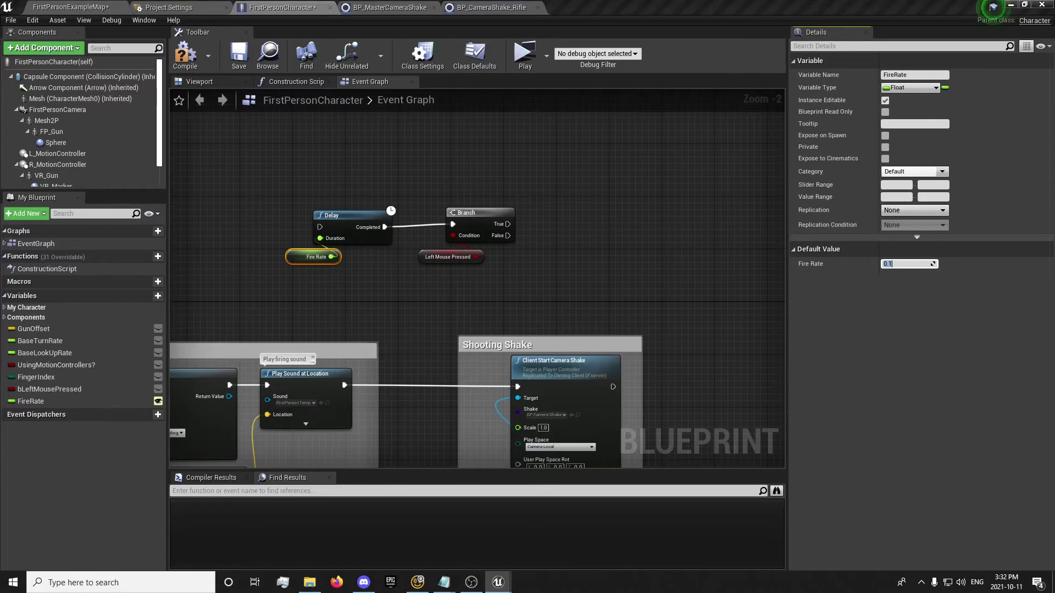
# - Compile the blueprint, and connect Client Start Camera Shake's execution output to the Delay node's input through two reroute nodes
pyautogui.click(201, 63)
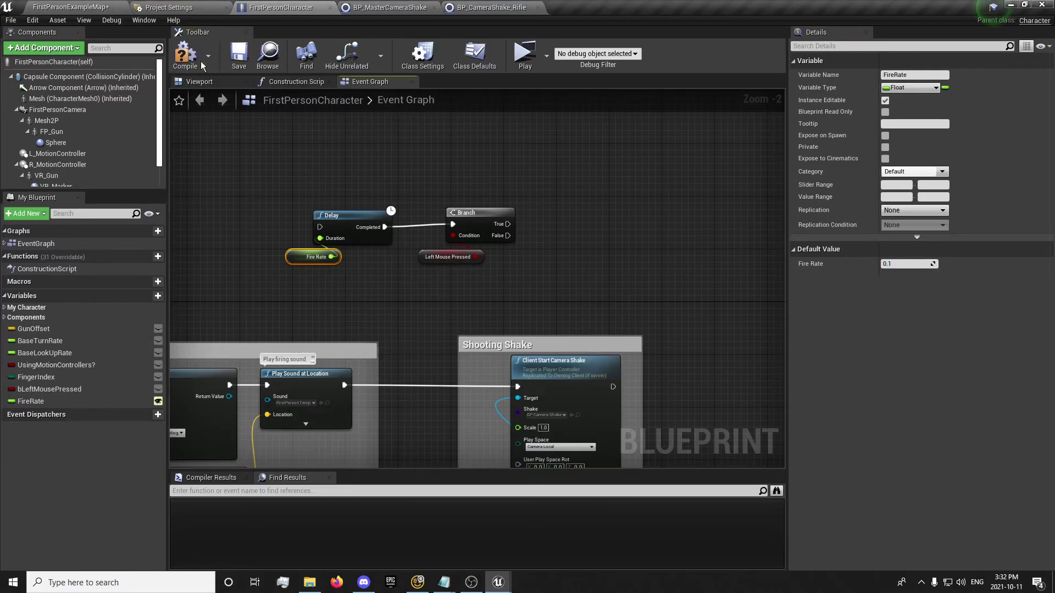
pyautogui.moveTo(354, 309); pyautogui.dragTo(372, 286, button='right')
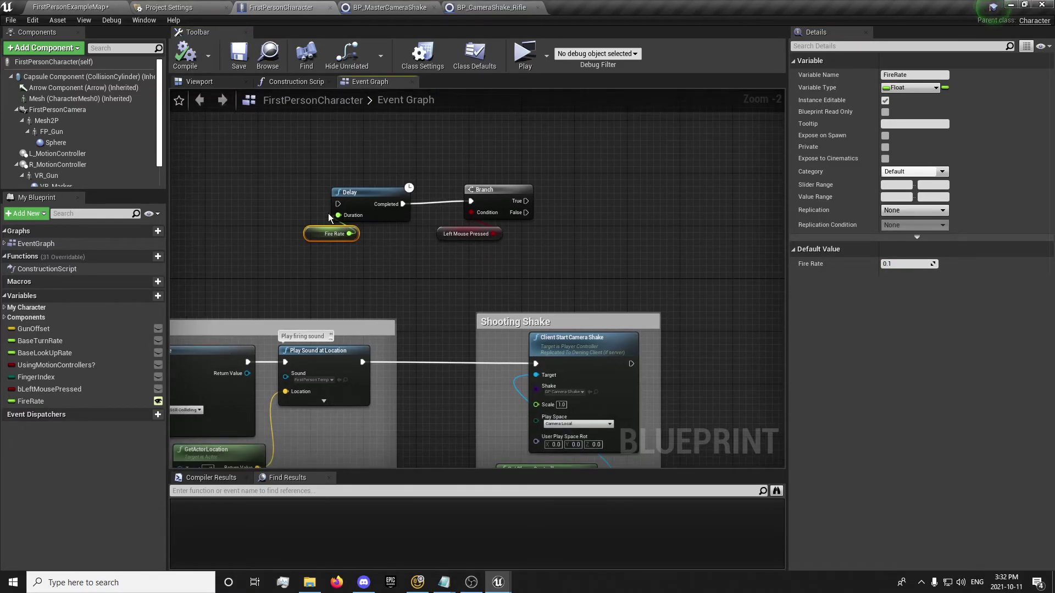
pyautogui.moveTo(631, 364); pyautogui.dragTo(337, 203)
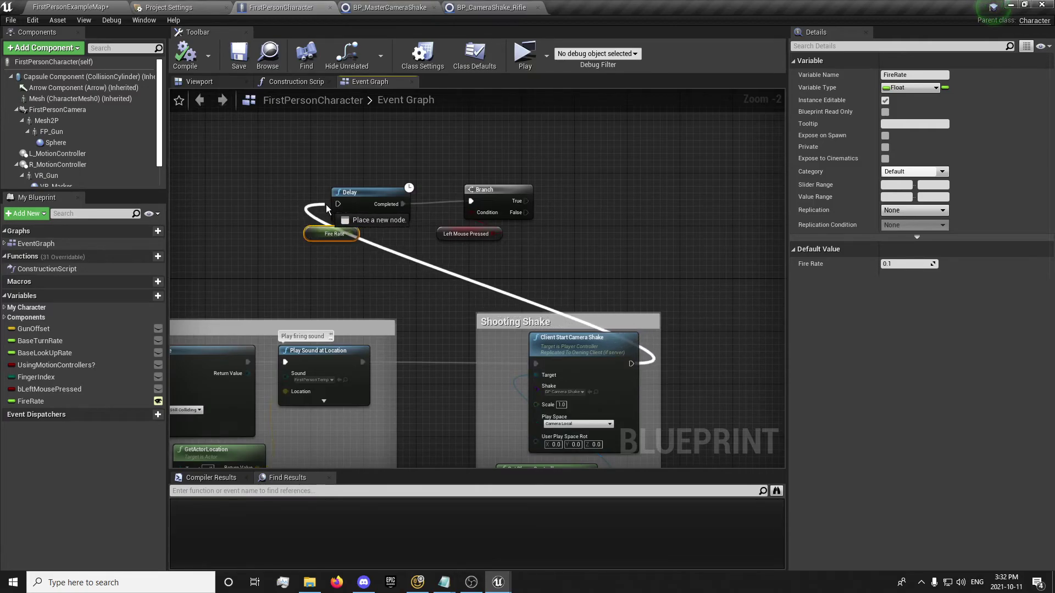
pyautogui.doubleClick(523, 298)
pyautogui.moveTo(526, 299); pyautogui.dragTo(634, 304)
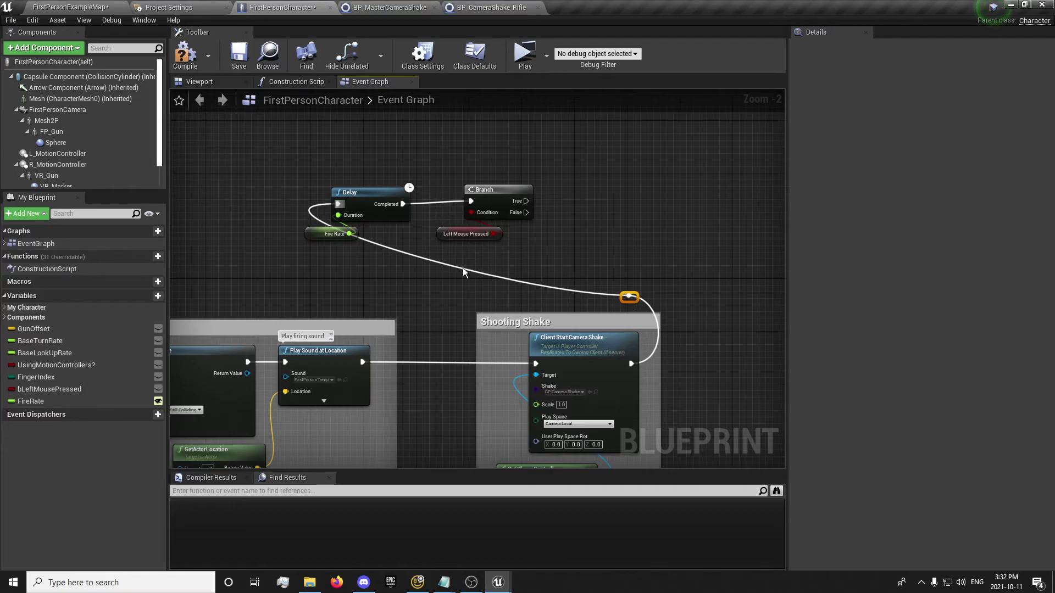
pyautogui.doubleClick(442, 264)
pyautogui.moveTo(443, 264); pyautogui.dragTo(333, 301)
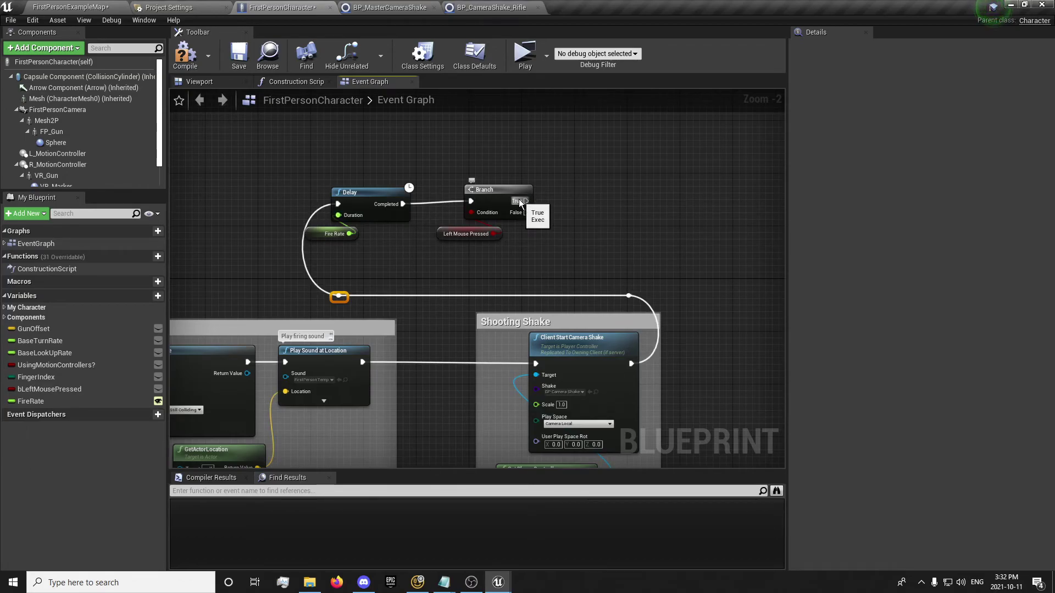
# - Connect the Branch's True output back to SpawnActor First Person Projectile's execution input through two reroute nodes above the comment boxes
pyautogui.moveTo(398, 271); pyautogui.dragTo(447, 246, button='right')
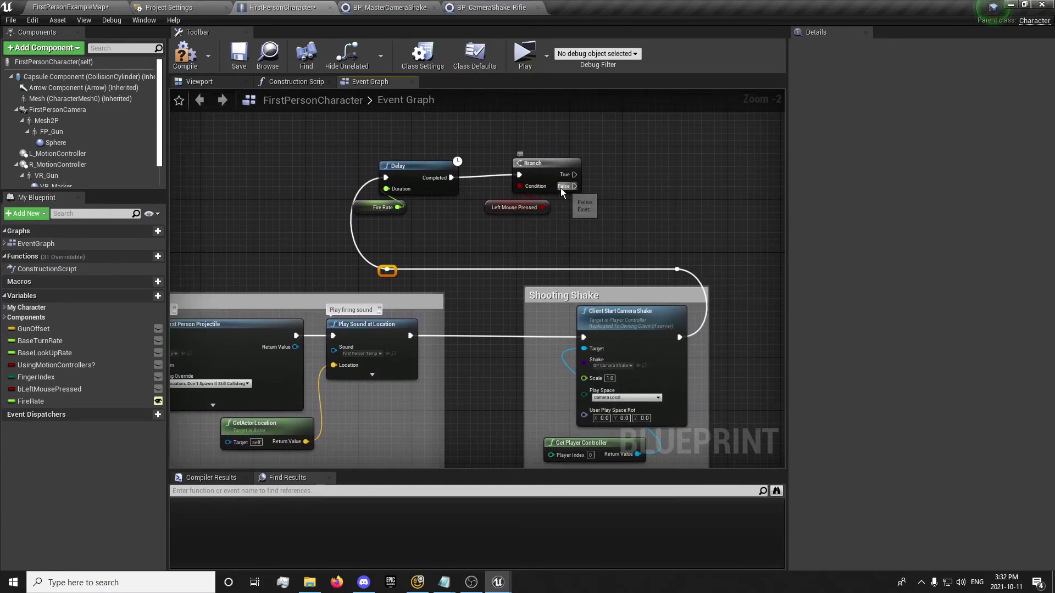
pyautogui.moveTo(574, 174); pyautogui.dragTo(339, 336)
pyautogui.moveTo(339, 336); pyautogui.dragTo(285, 330, button='right')
pyautogui.moveTo(664, 226); pyautogui.dragTo(534, 245, button='right')
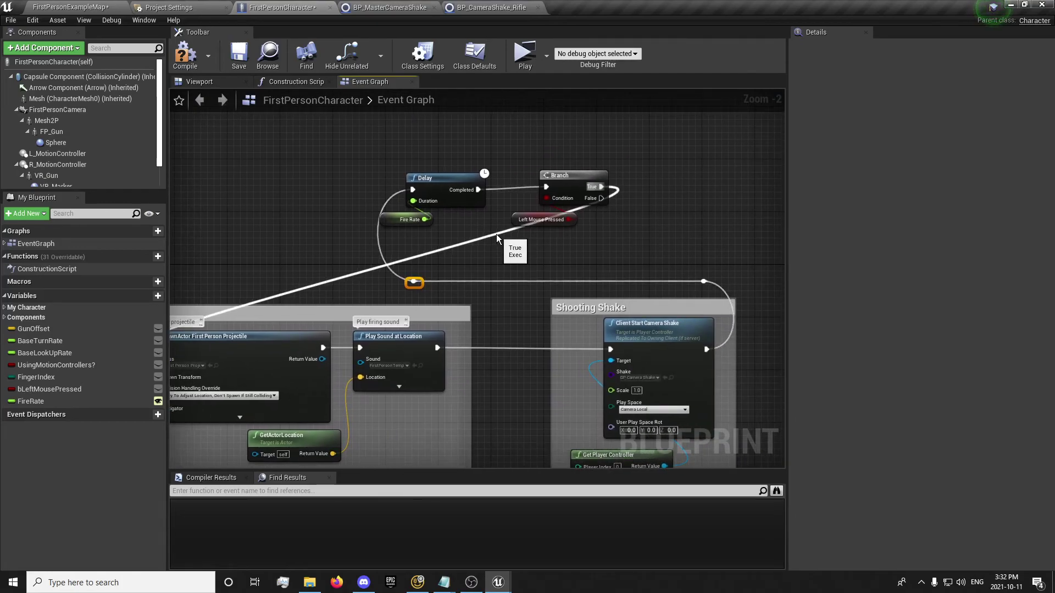
pyautogui.doubleClick(496, 234)
pyautogui.moveTo(496, 234); pyautogui.dragTo(584, 289)
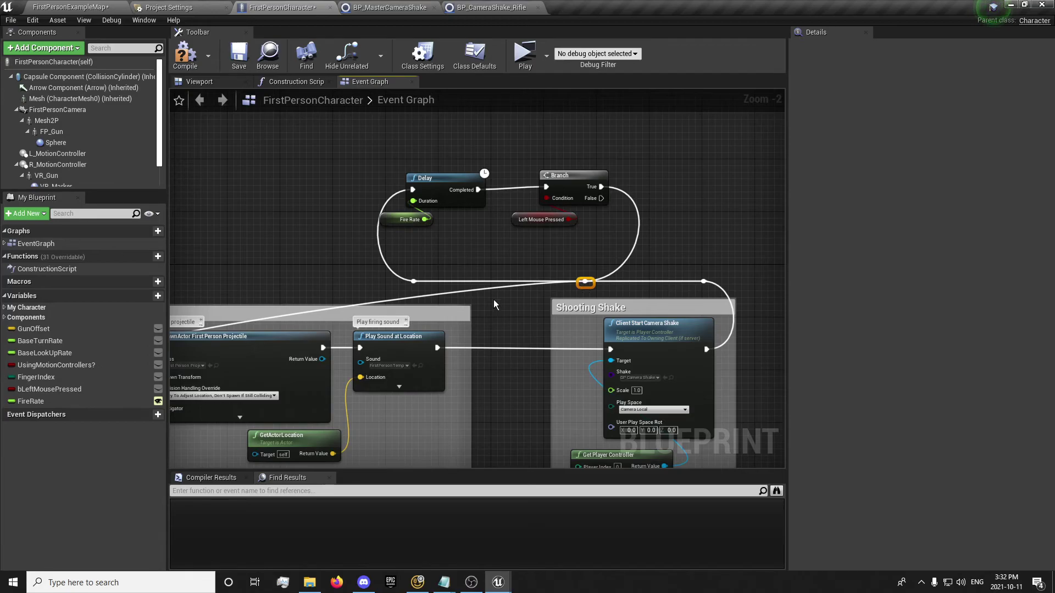
pyautogui.moveTo(582, 286); pyautogui.dragTo(771, 250, button='right')
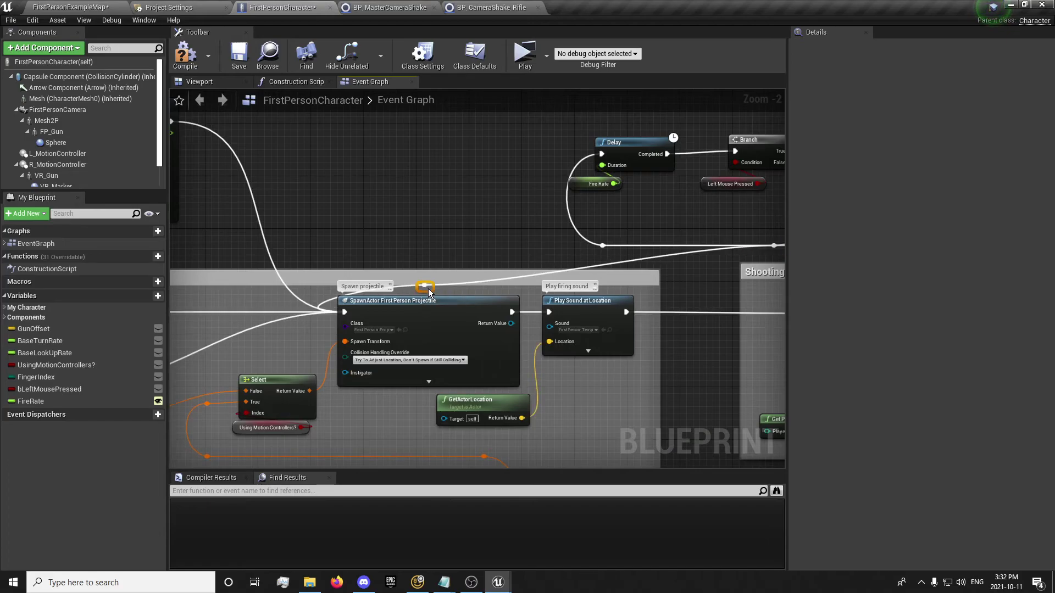
pyautogui.doubleClick(424, 290)
pyautogui.moveTo(424, 290); pyautogui.dragTo(341, 254)
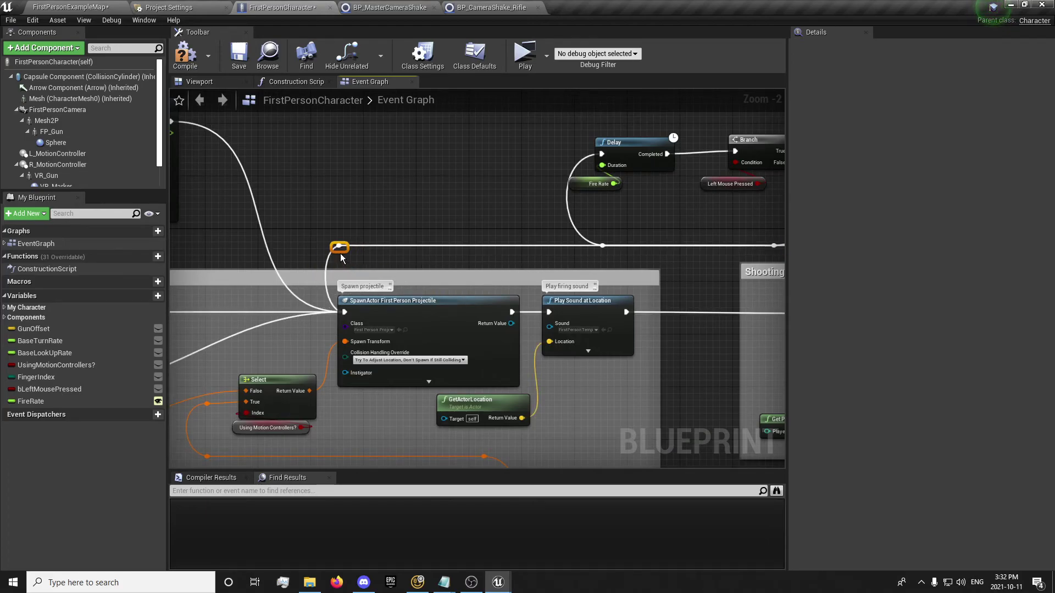
pyautogui.moveTo(522, 238); pyautogui.dragTo(338, 245, button='right')
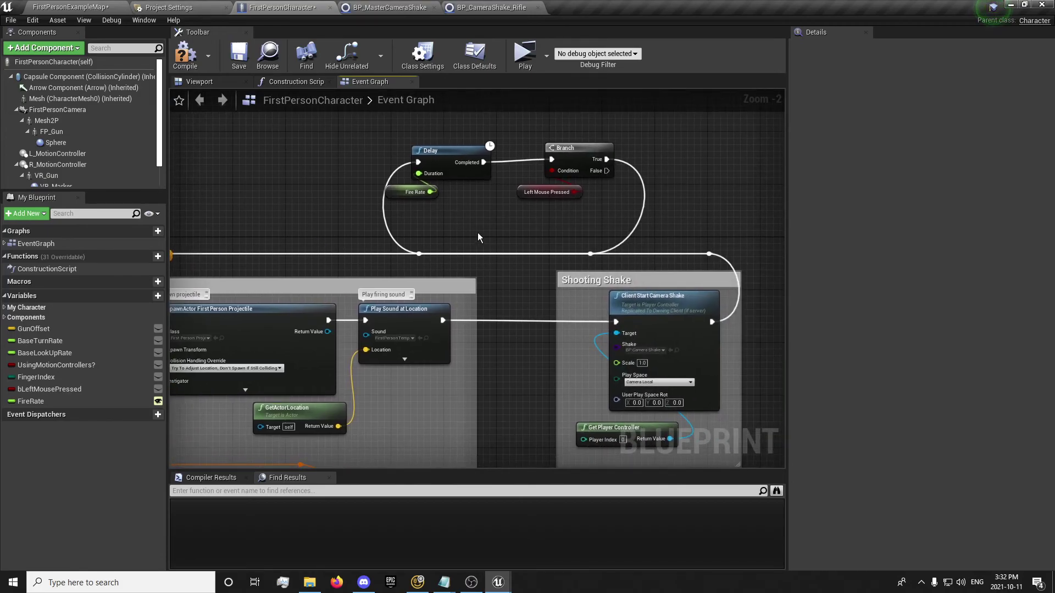
pyautogui.moveTo(477, 234); pyautogui.dragTo(433, 236, button='right')
pyautogui.moveTo(318, 146); pyautogui.dragTo(384, 220)
pyautogui.moveTo(398, 171); pyautogui.dragTo(391, 165)
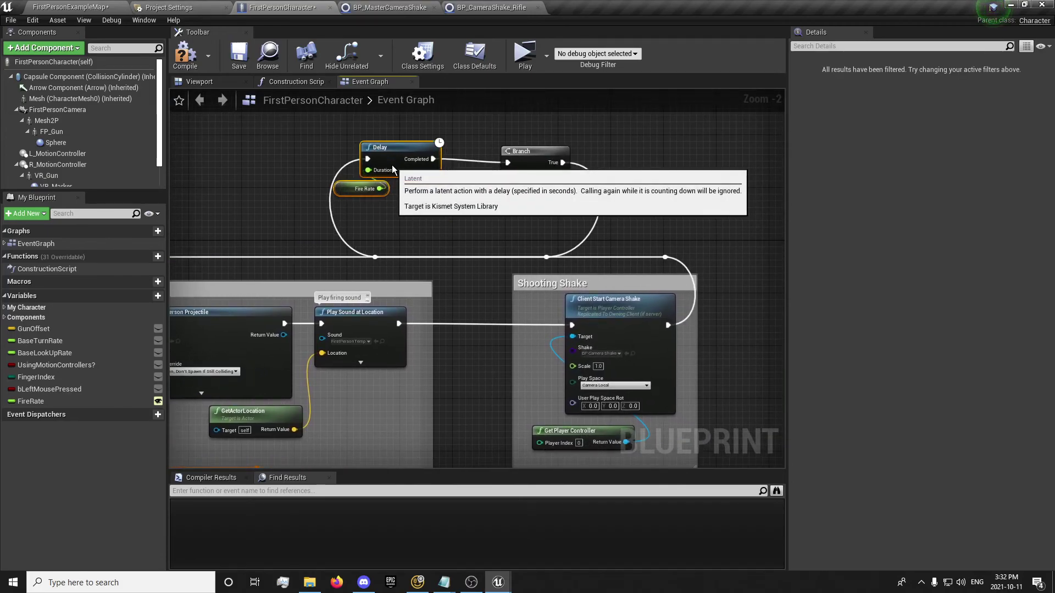
pyautogui.moveTo(463, 134); pyautogui.dragTo(527, 198)
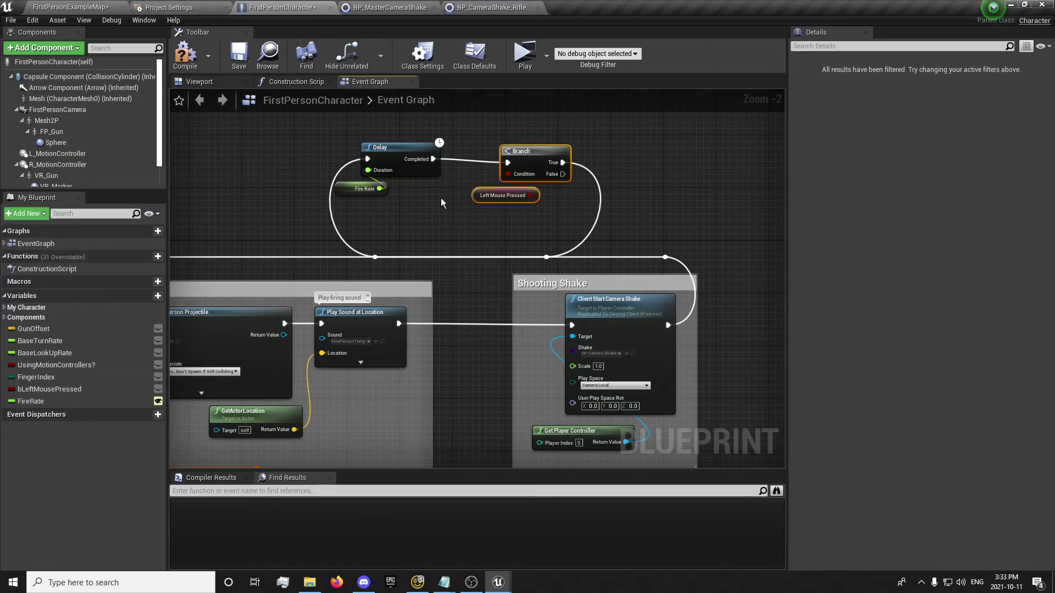
pyautogui.click(320, 139)
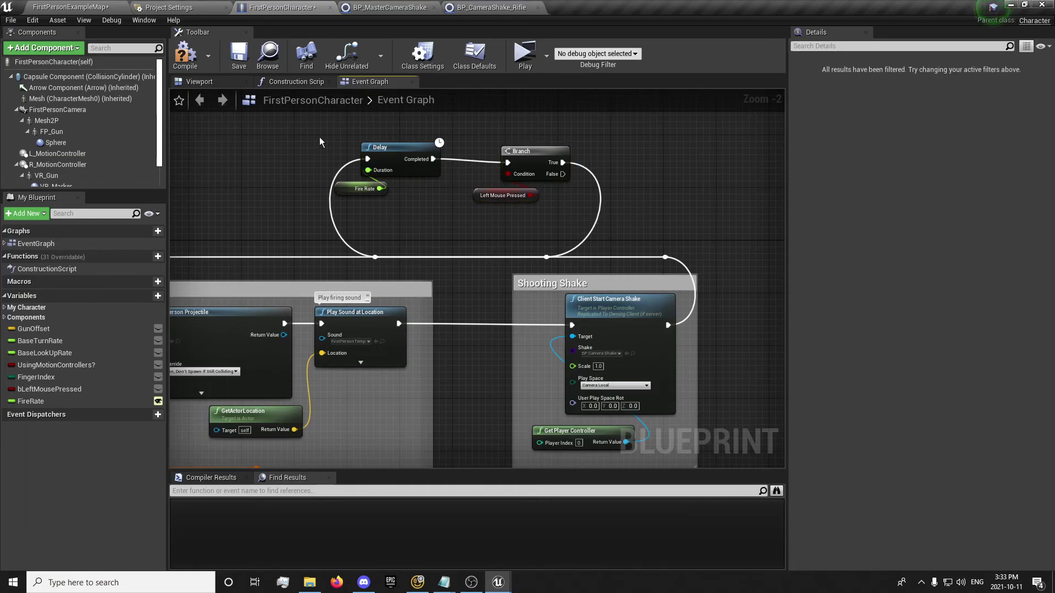
# - Straighten the connections of the Delay, Branch and getter nodes, and place the Fire Rate and Left Mouse Pressed getters below their nodes
pyautogui.moveTo(460, 134); pyautogui.dragTo(572, 205)
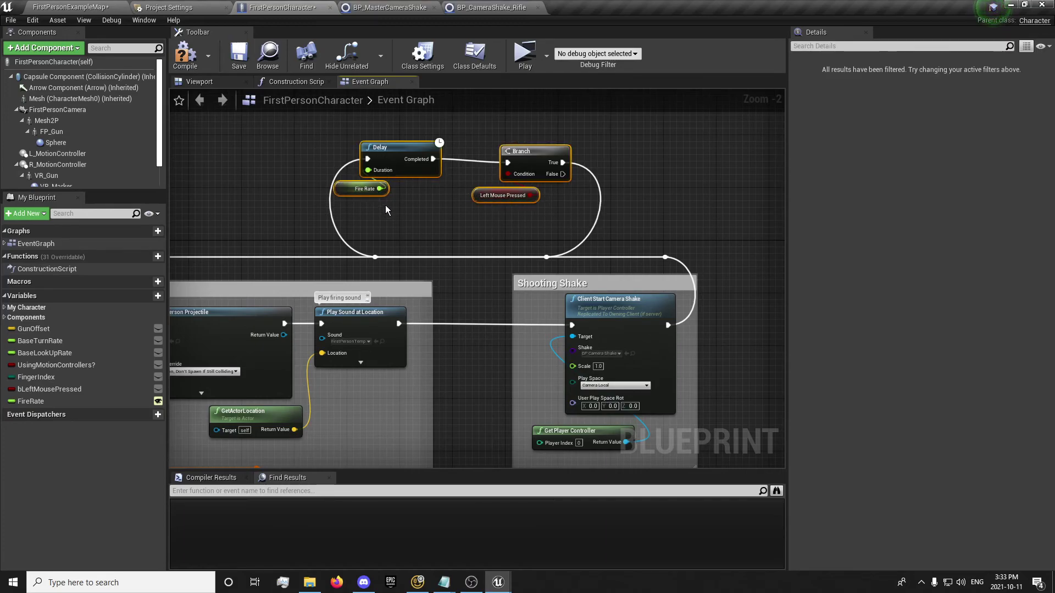
pyautogui.press('q')
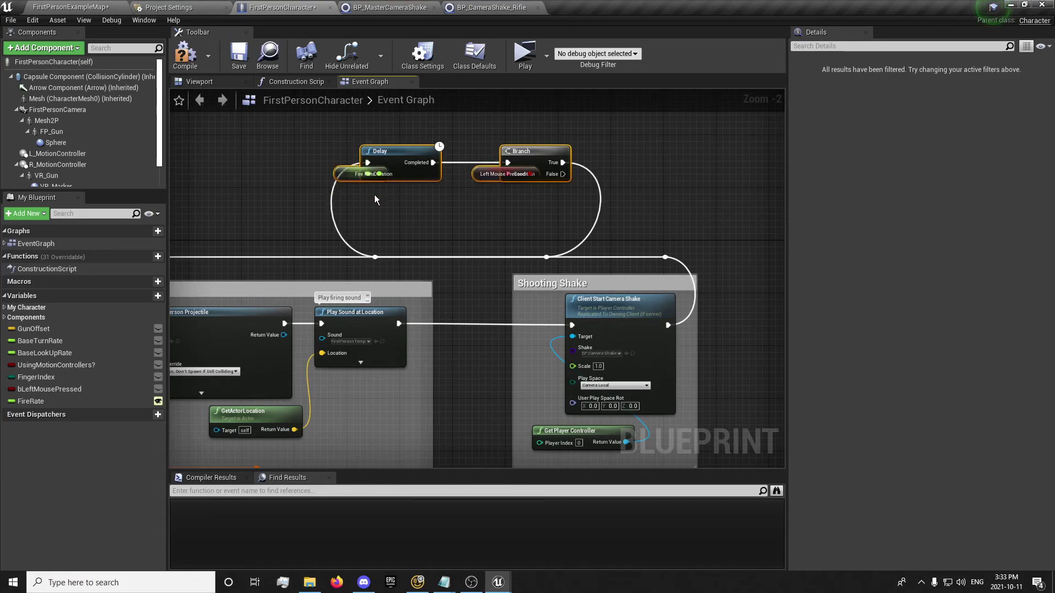
pyautogui.click(351, 175)
pyautogui.moveTo(350, 175); pyautogui.dragTo(353, 196)
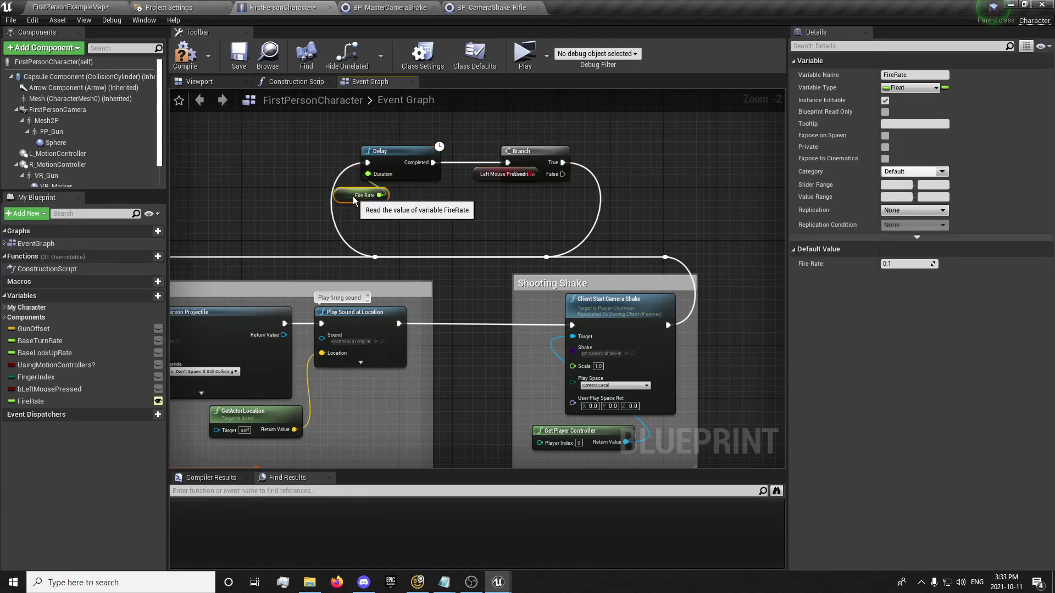
pyautogui.click(470, 174)
pyautogui.moveTo(470, 174); pyautogui.dragTo(471, 196)
pyautogui.click(436, 211)
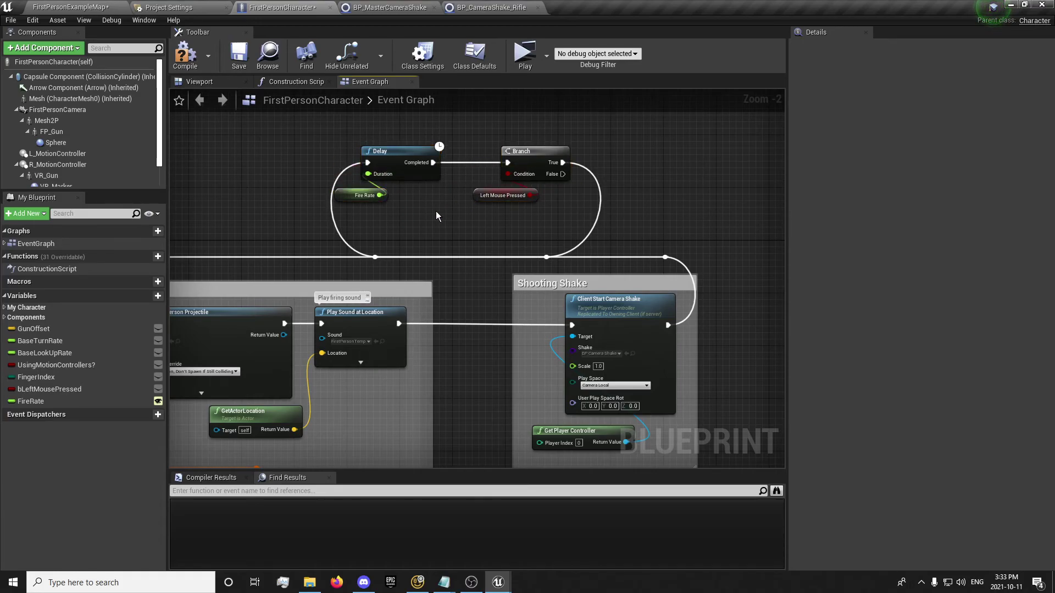
# - Move the Delay and Branch nodes with their getters and reroute nodes upward, and bring the two reroute nodes closer together
pyautogui.moveTo(318, 137); pyautogui.dragTo(536, 229)
pyautogui.click(536, 229)
pyautogui.moveTo(323, 135); pyautogui.dragTo(553, 256)
pyautogui.moveTo(531, 165); pyautogui.dragTo(529, 135)
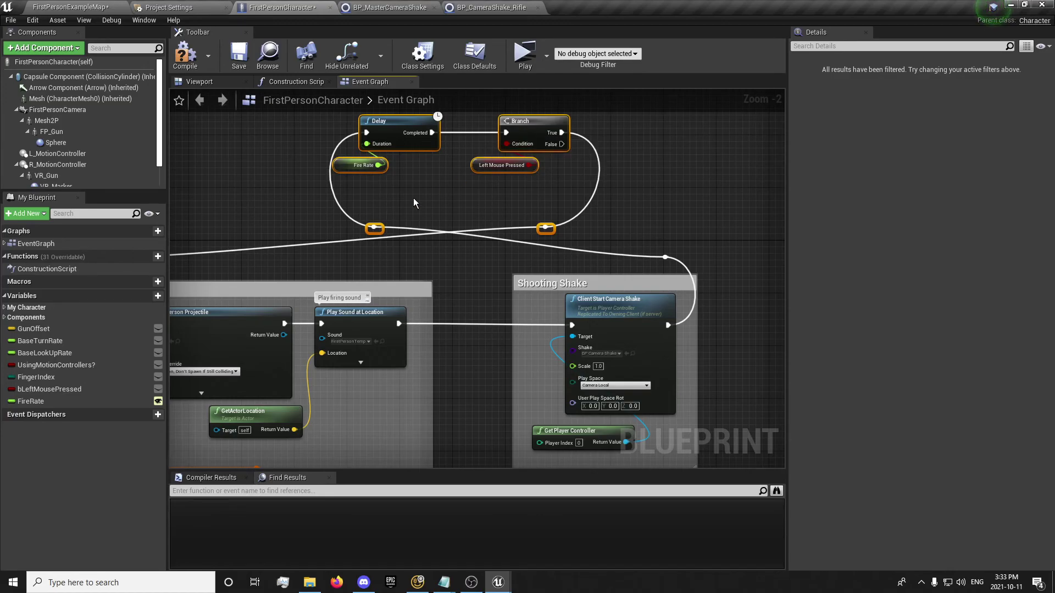
pyautogui.click(364, 210)
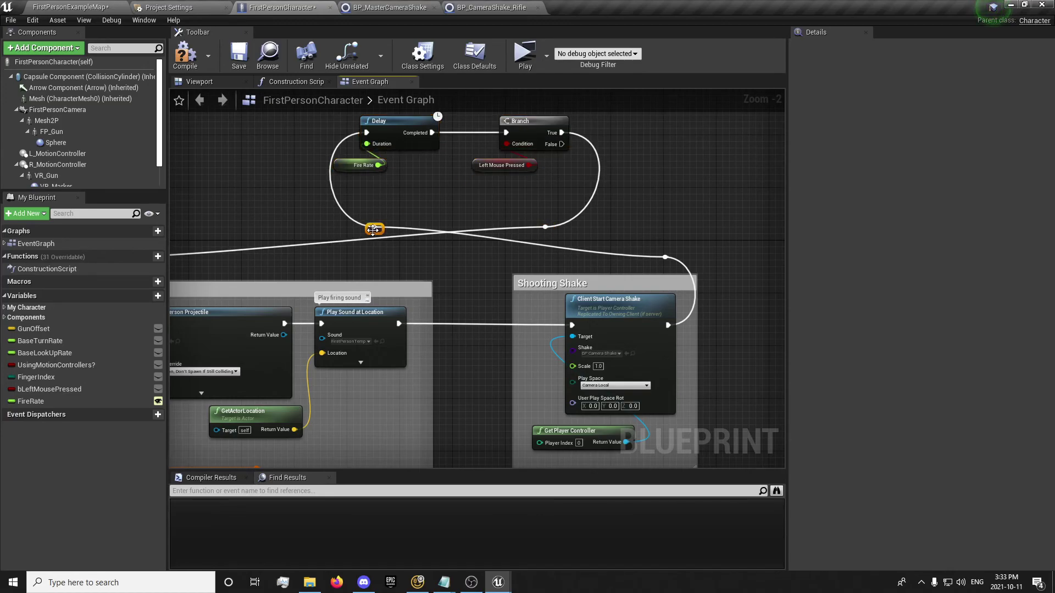
pyautogui.moveTo(373, 229); pyautogui.dragTo(414, 227)
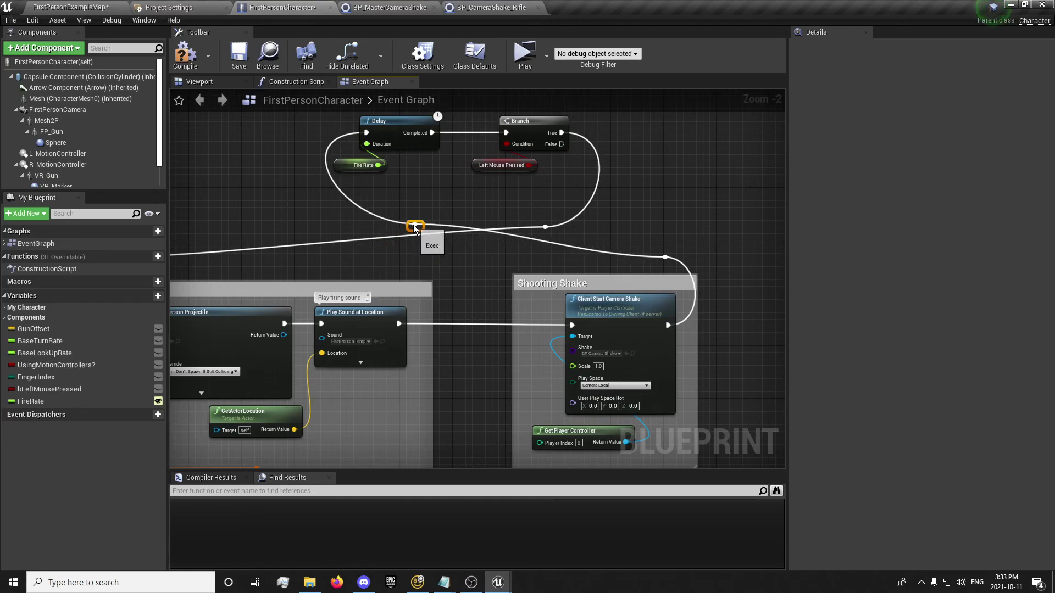
pyautogui.moveTo(550, 231)
pyautogui.mouseDown()
pyautogui.moveTo(508, 230)
pyautogui.moveTo(535, 229)
pyautogui.mouseUp()
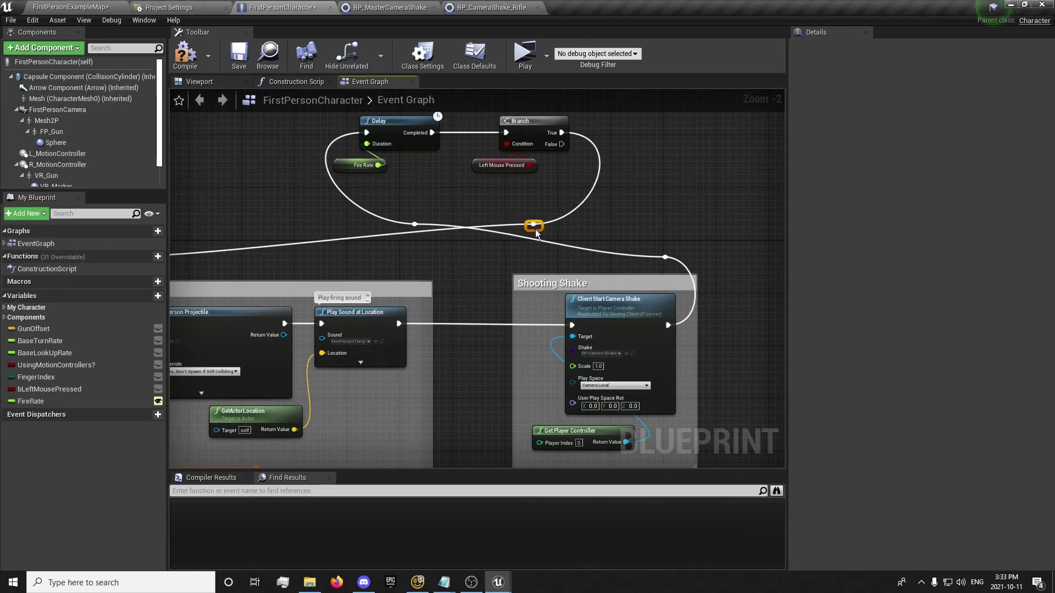
pyautogui.click(476, 239)
# - Center the Delay and Branch group between the outer reroute nodes above the firing logic, and compile the blueprint
pyautogui.scroll(-1, 444, 265)
pyautogui.moveTo(444, 265); pyautogui.dragTo(488, 284, button='right')
pyautogui.moveTo(385, 141); pyautogui.dragTo(596, 258)
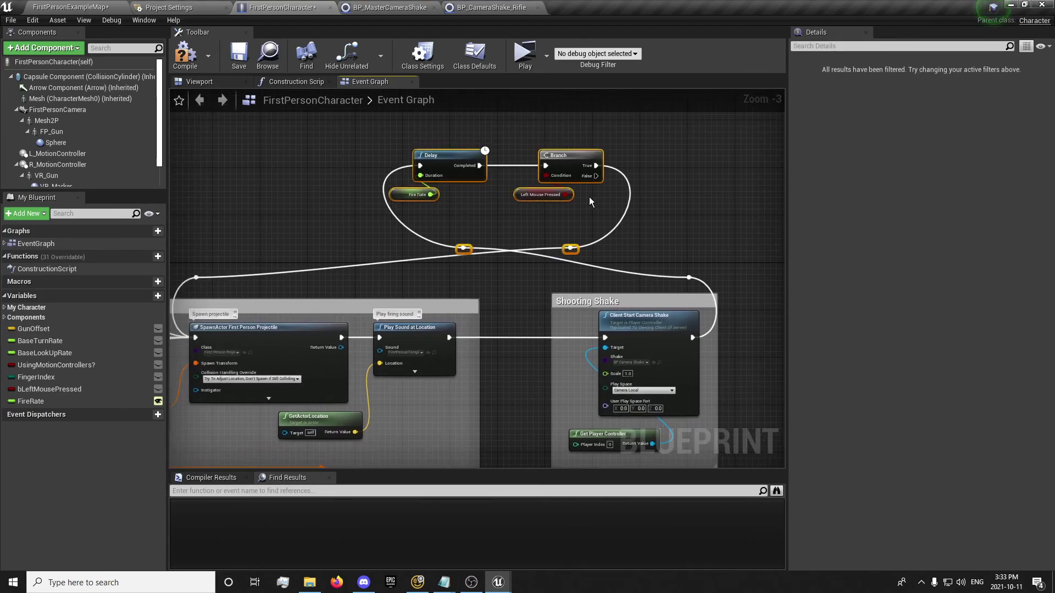
pyautogui.moveTo(568, 169); pyautogui.dragTo(485, 180)
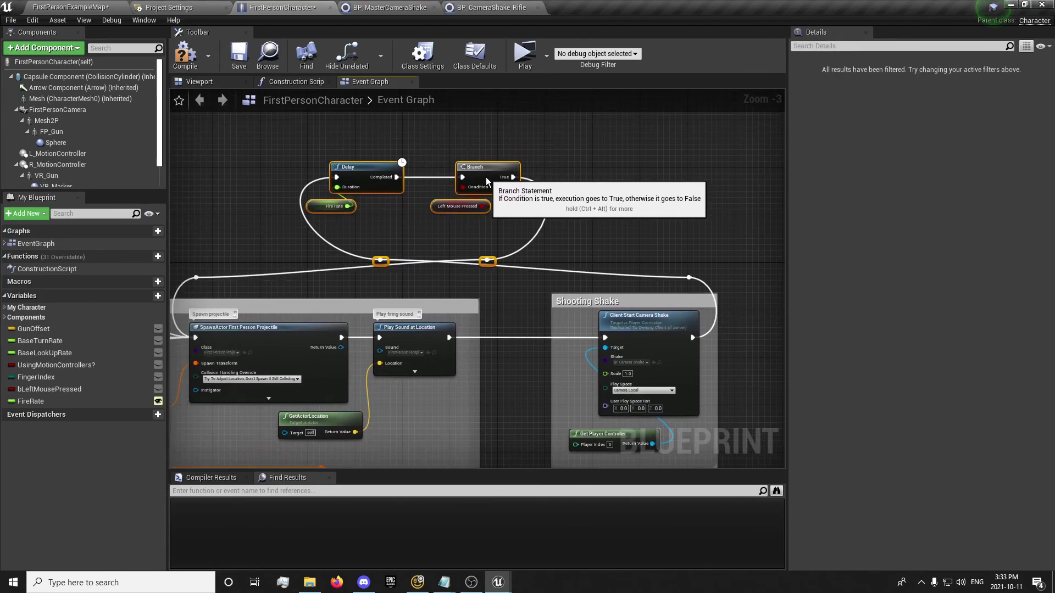
pyautogui.click(437, 225)
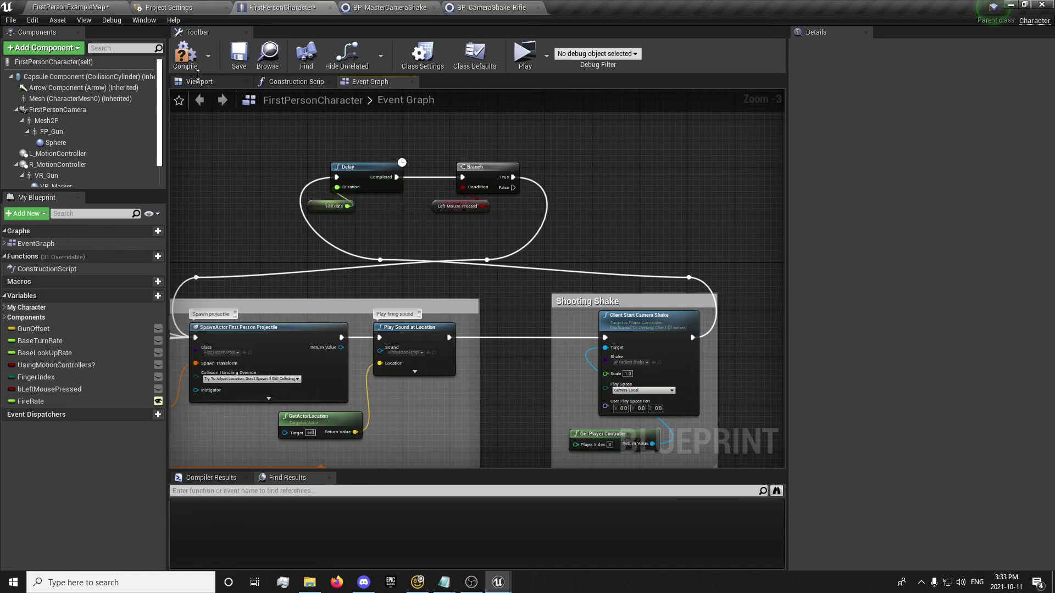
pyautogui.click(186, 55)
# - Play-test the level and fire the rifle repeatedly to check the automatic fire and its camera shake
pyautogui.click(525, 53)
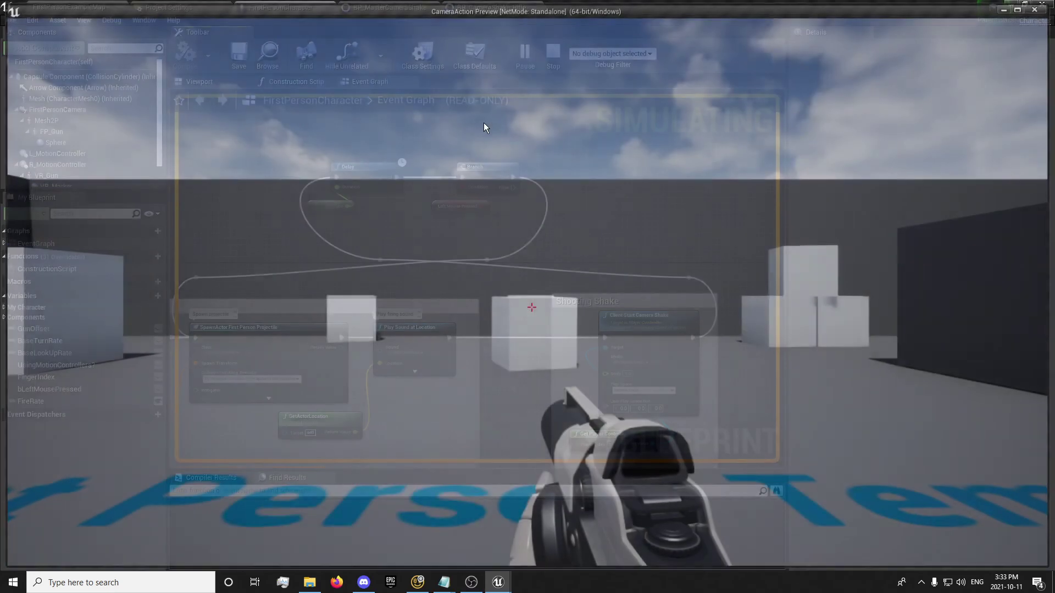
pyautogui.click(483, 123)
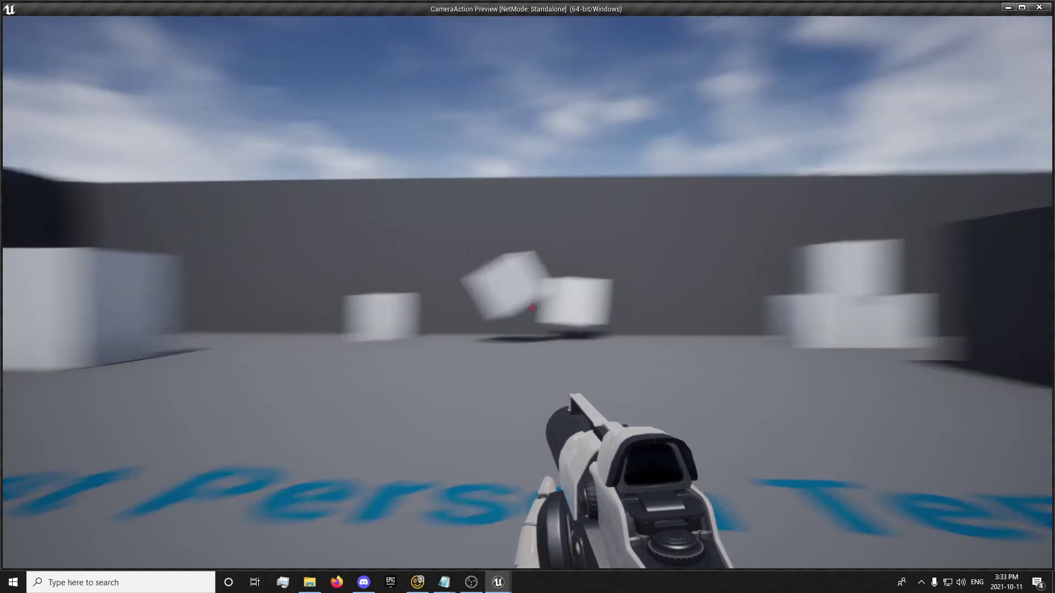
pyautogui.click(531, 307)
pyautogui.click(531, 308)
pyautogui.click(532, 308)
pyautogui.click(532, 308)
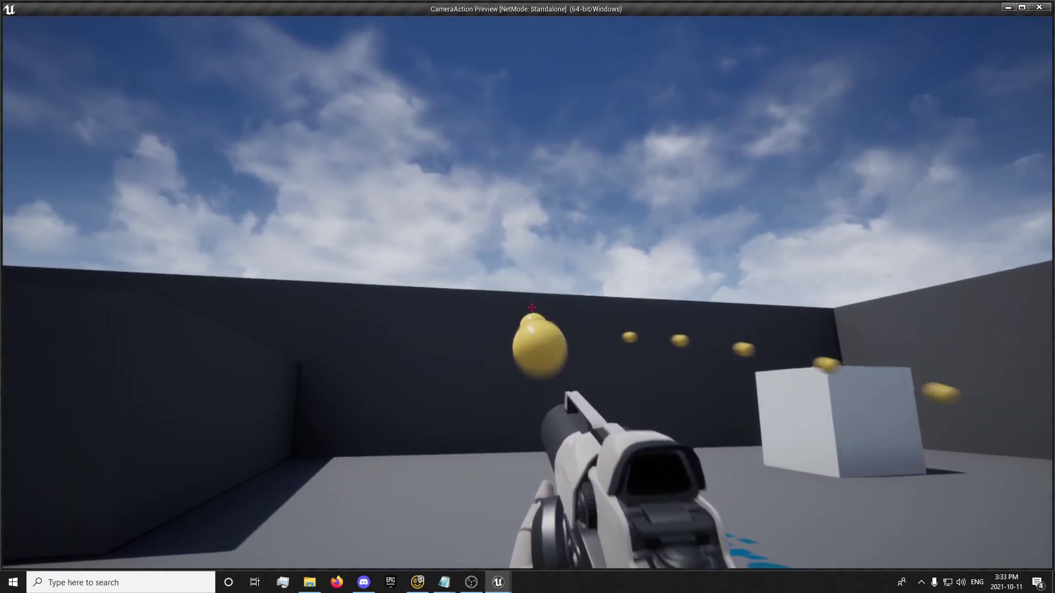
pyautogui.click(532, 307)
pyautogui.click(531, 308)
pyautogui.click(532, 308)
pyautogui.click(531, 308)
pyautogui.click(532, 308)
pyautogui.click(532, 308)
pyautogui.click(532, 308)
pyautogui.click(532, 307)
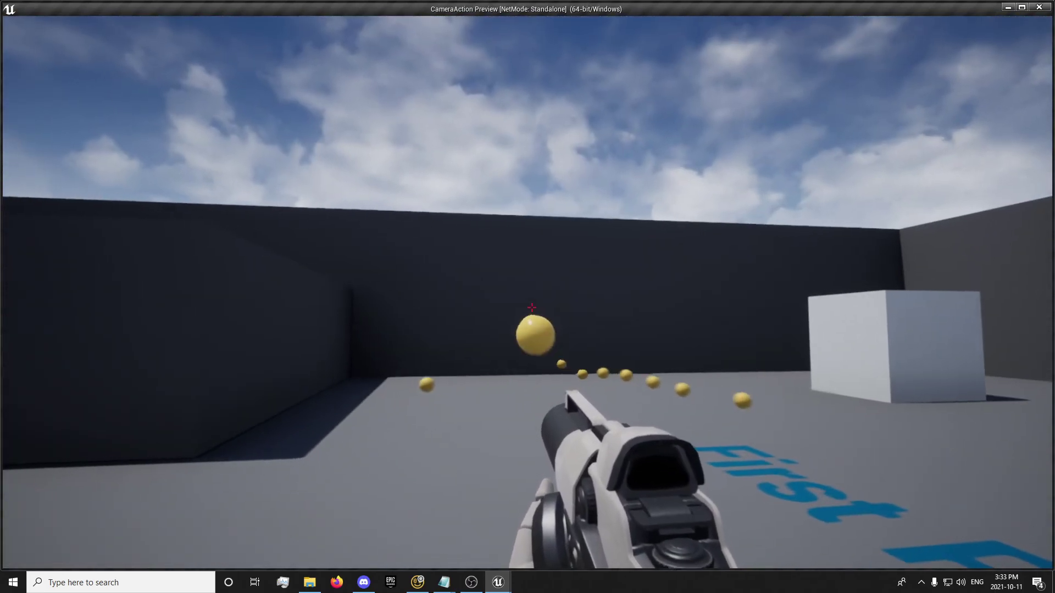
pyautogui.click(532, 308)
pyautogui.click(532, 307)
pyautogui.click(532, 307)
pyautogui.click(532, 307)
pyautogui.click(532, 307)
pyautogui.click(531, 308)
pyautogui.click(532, 308)
pyautogui.click(532, 308)
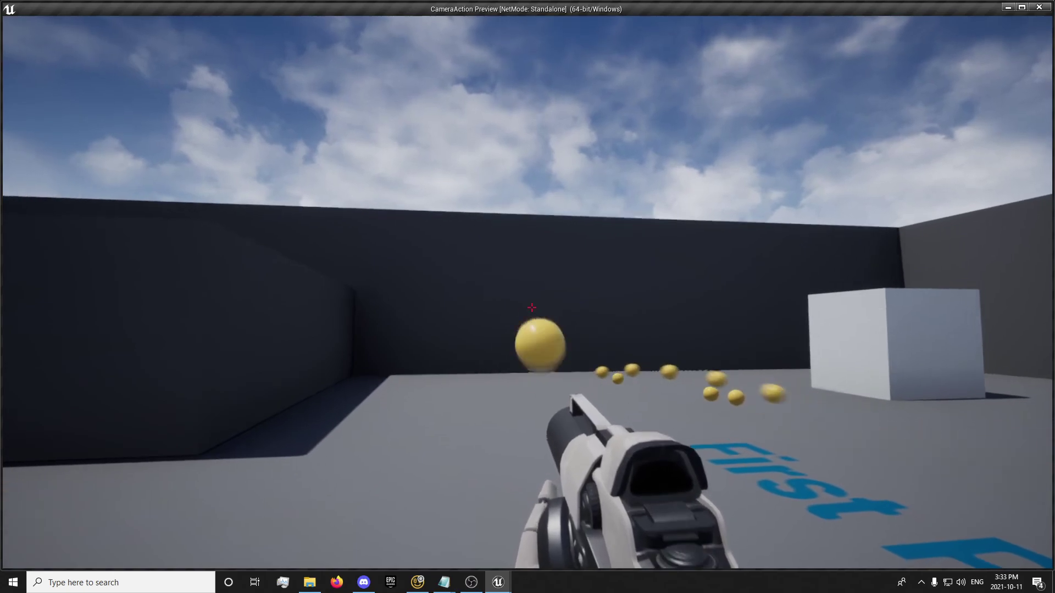
pyautogui.click(532, 307)
pyautogui.click(532, 308)
pyautogui.click(531, 308)
pyautogui.click(531, 308)
pyautogui.click(532, 307)
pyautogui.click(532, 307)
pyautogui.click(532, 308)
pyautogui.click(532, 308)
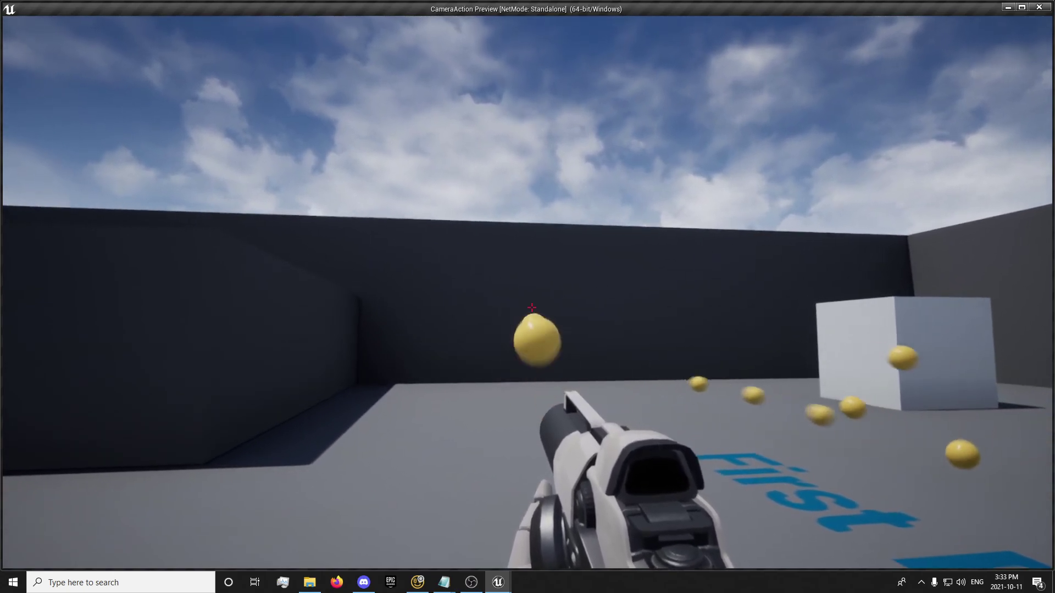